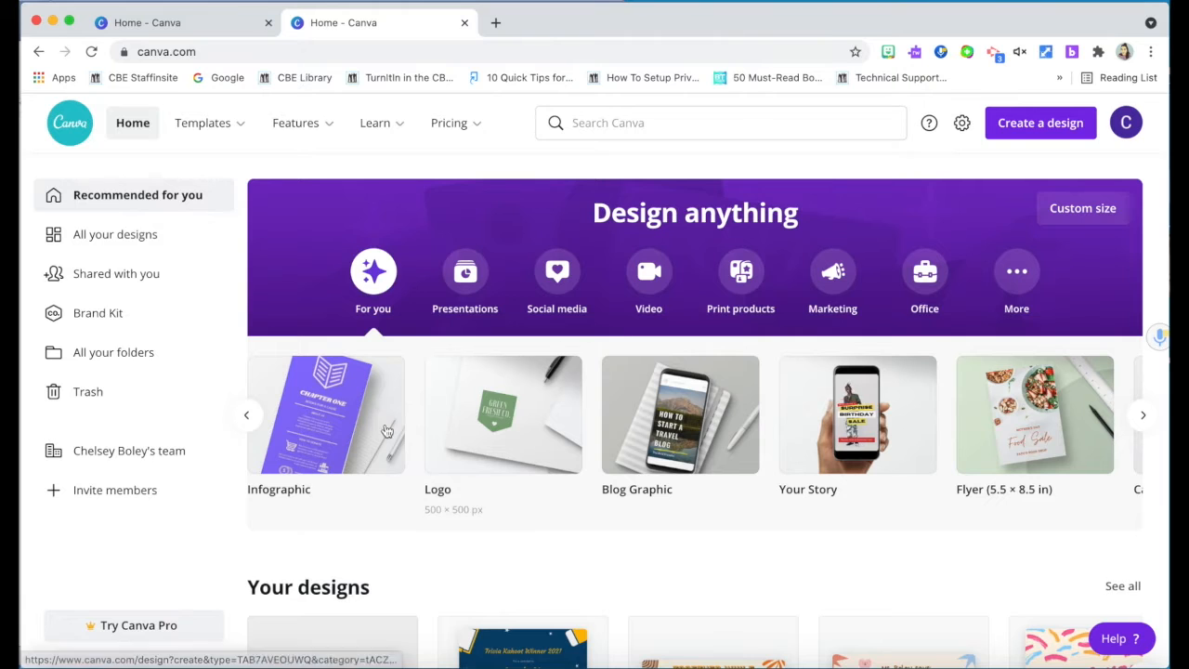
# Create a new blank 18 × 24 in Poster design from the recommended design types.
pyautogui.click(247, 417)
pyautogui.click(246, 417)
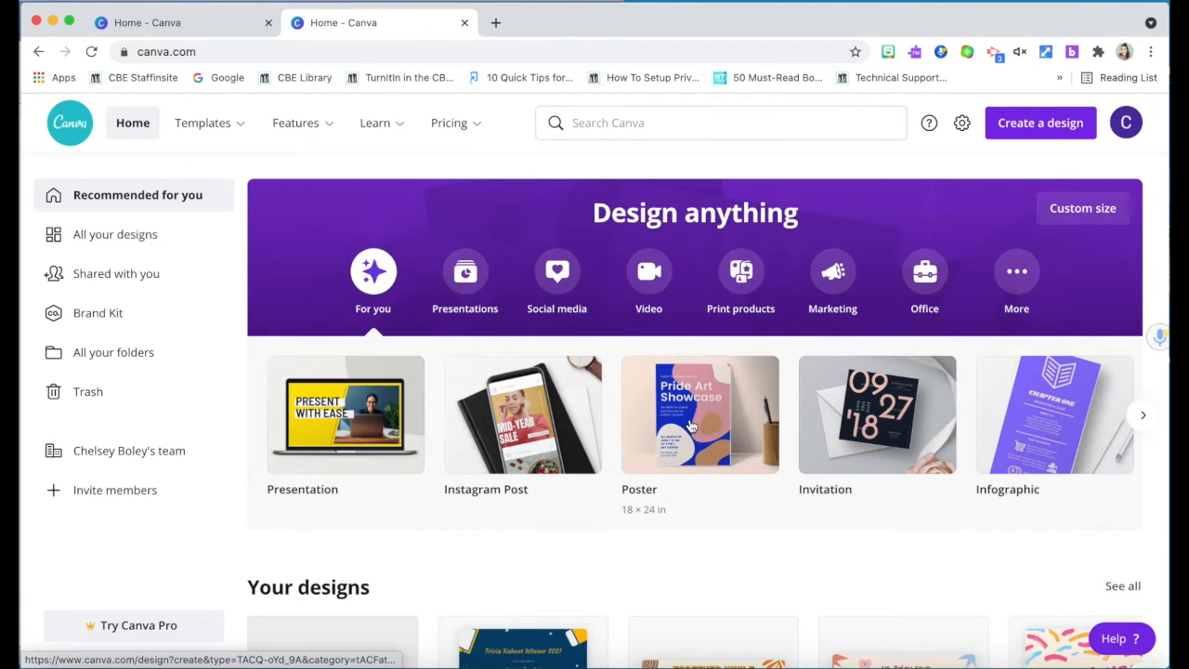
pyautogui.click(680, 439)
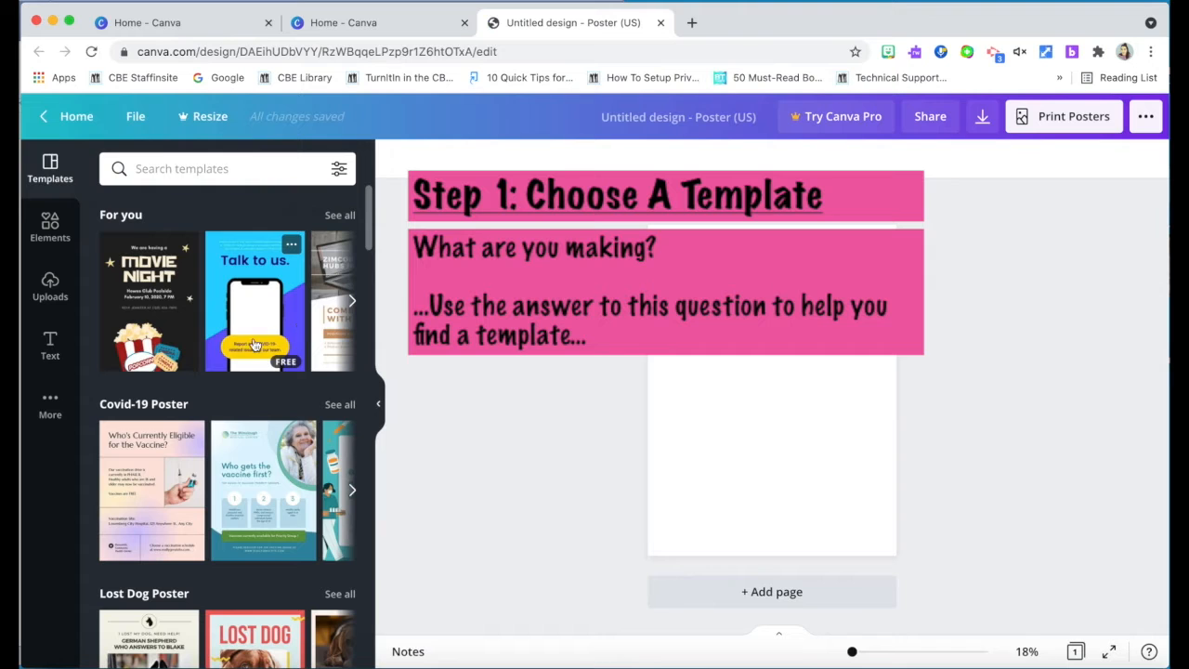
# Apply the Classroom Rules template from the full For you collection to the blank poster.
pyautogui.click(352, 304)
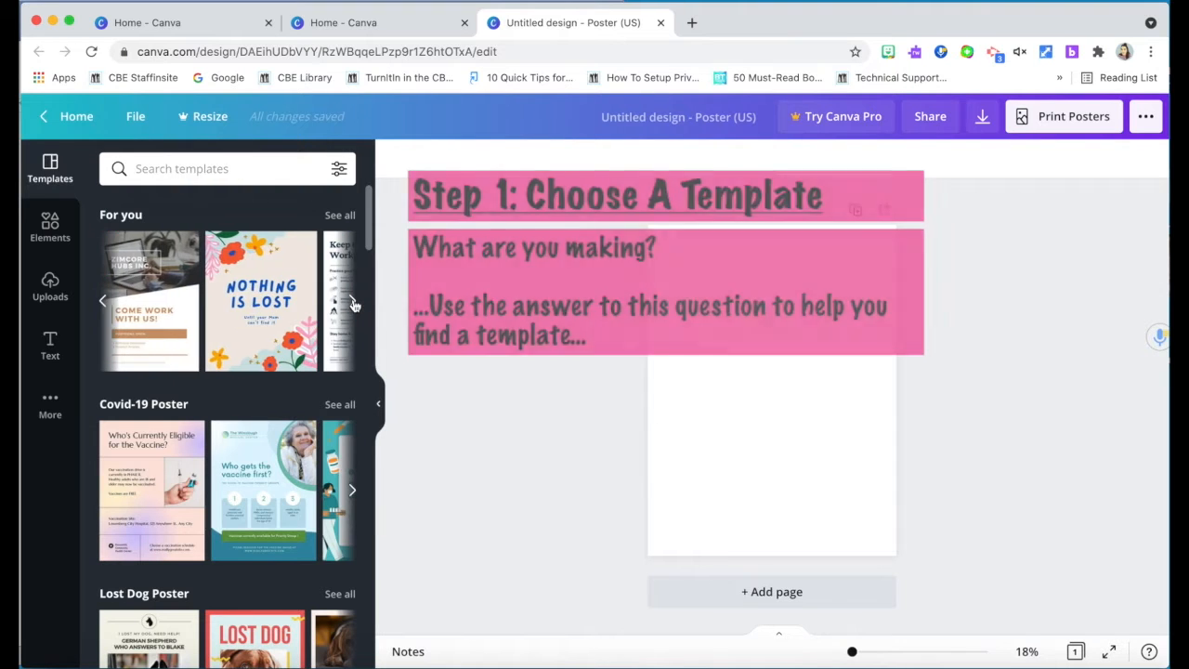
pyautogui.click(340, 217)
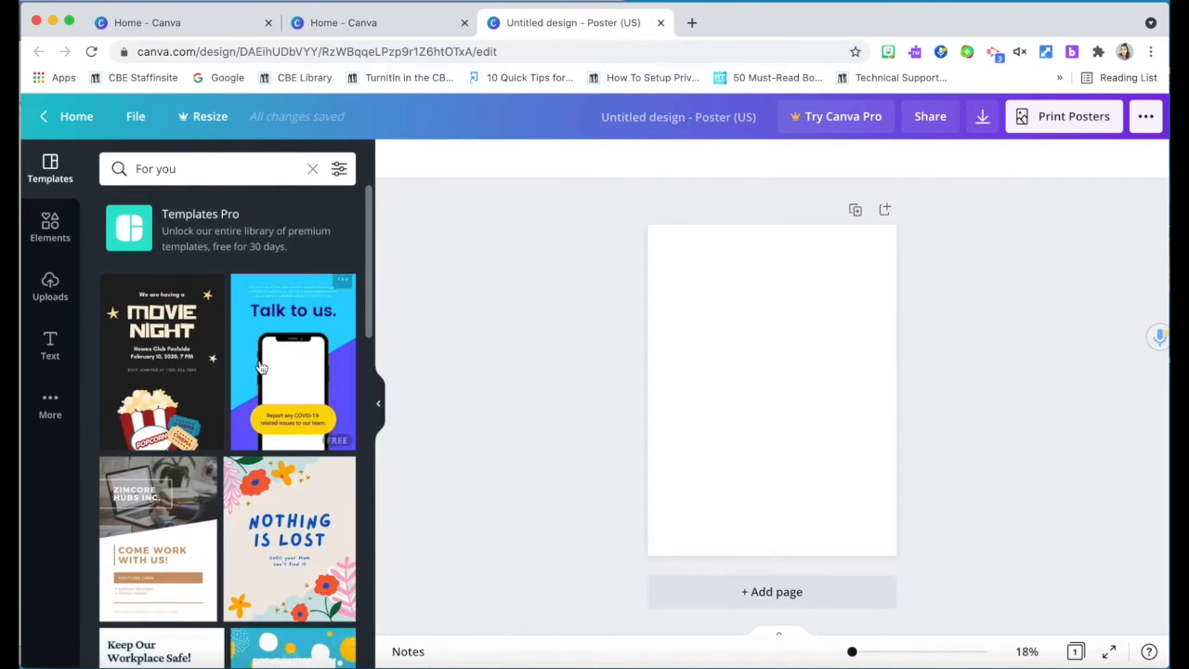
pyautogui.scroll(-2, 261, 368)
pyautogui.scroll(-5, 262, 368)
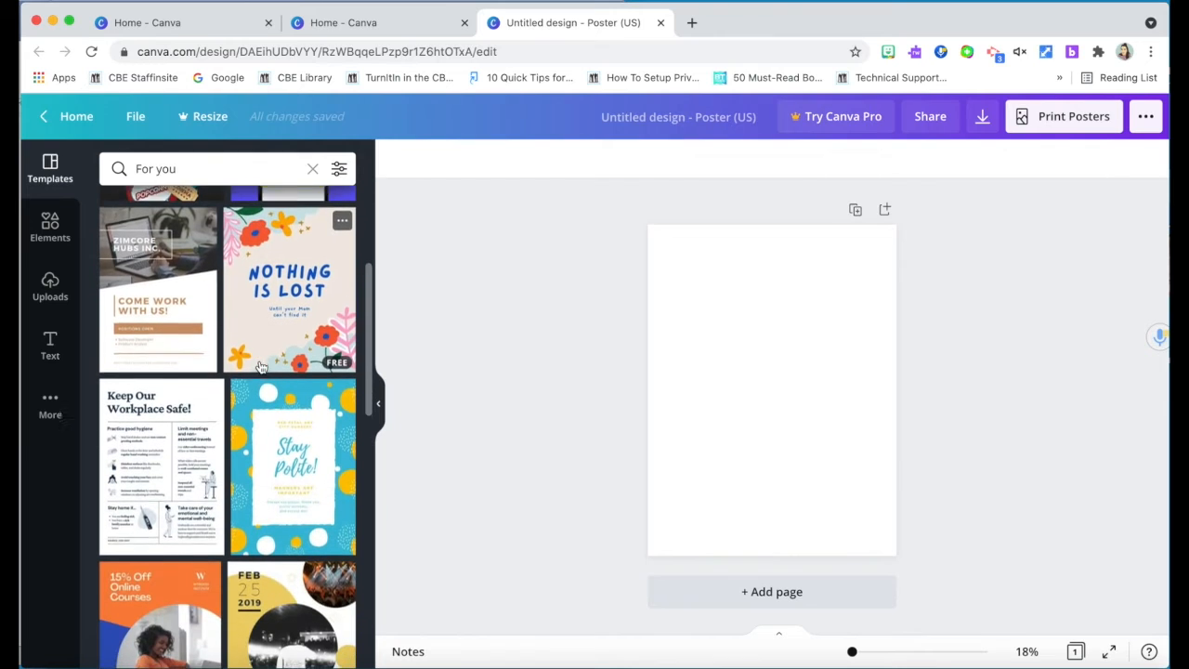
pyautogui.scroll(-6, 262, 368)
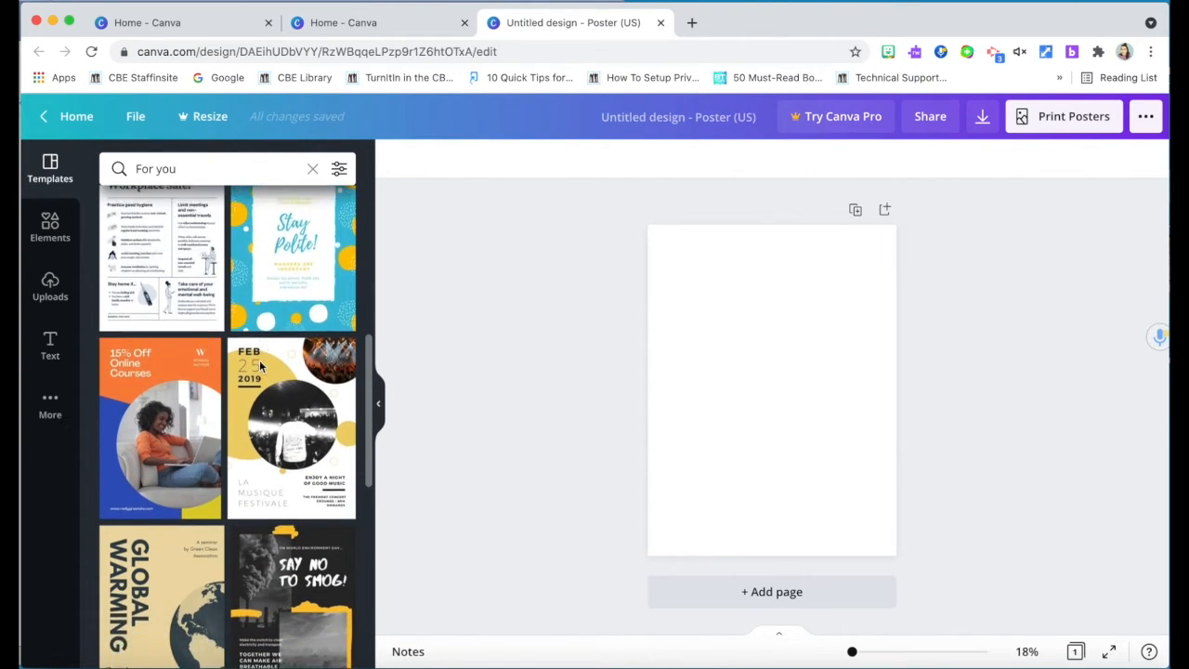
pyautogui.scroll(-1, 261, 368)
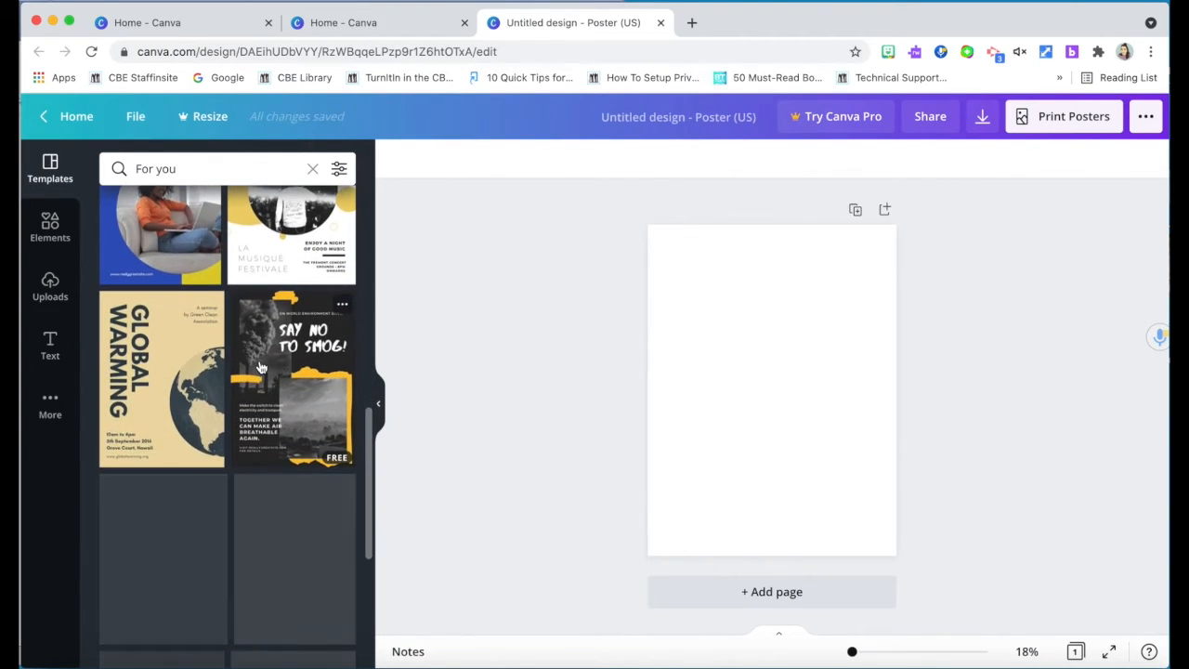
pyautogui.scroll(-4, 261, 368)
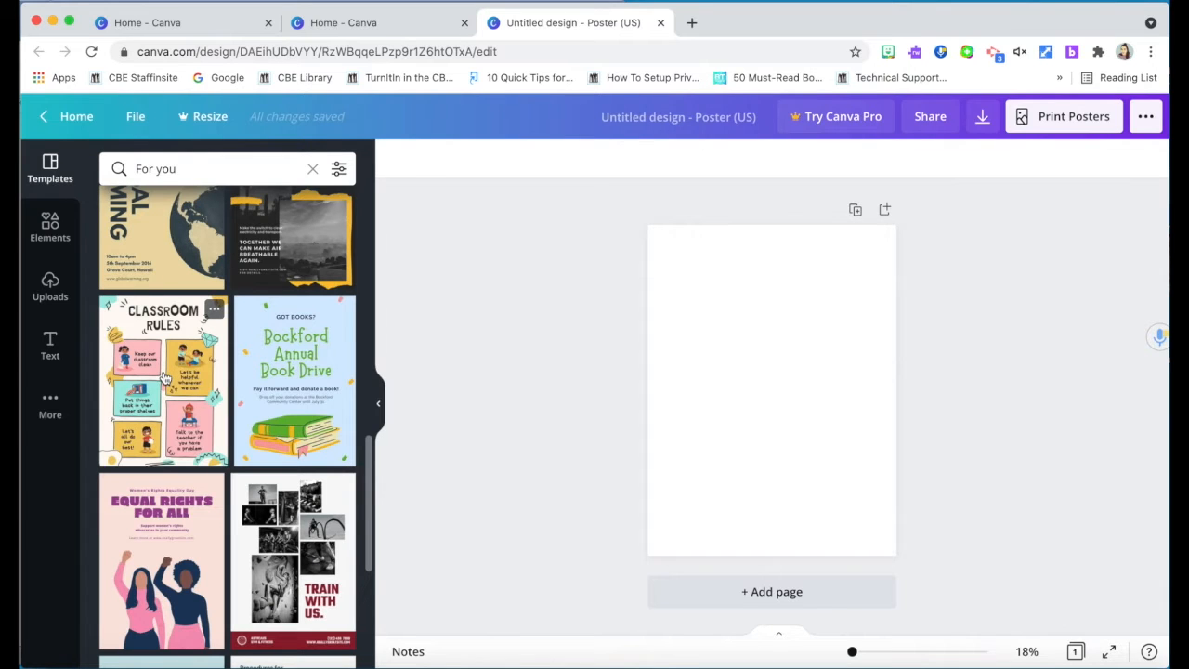
pyautogui.click(164, 376)
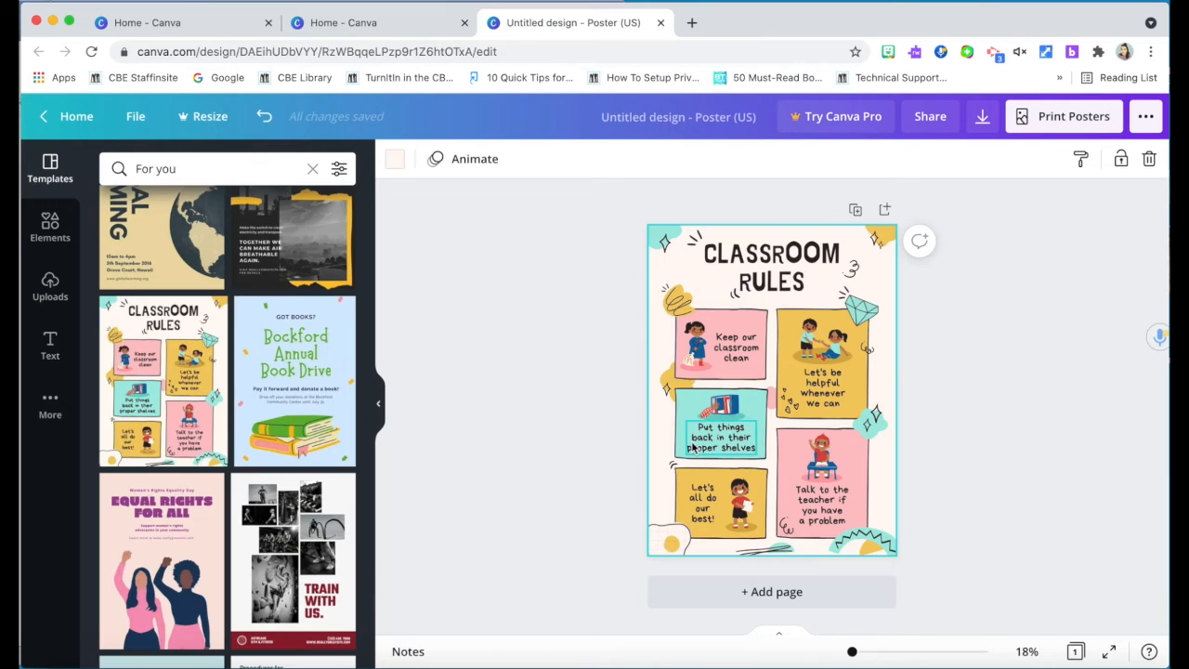
# Replace the word CLASSROOM in the poster title with "TWO POINT PERSPECTIVE".
pyautogui.click(801, 257)
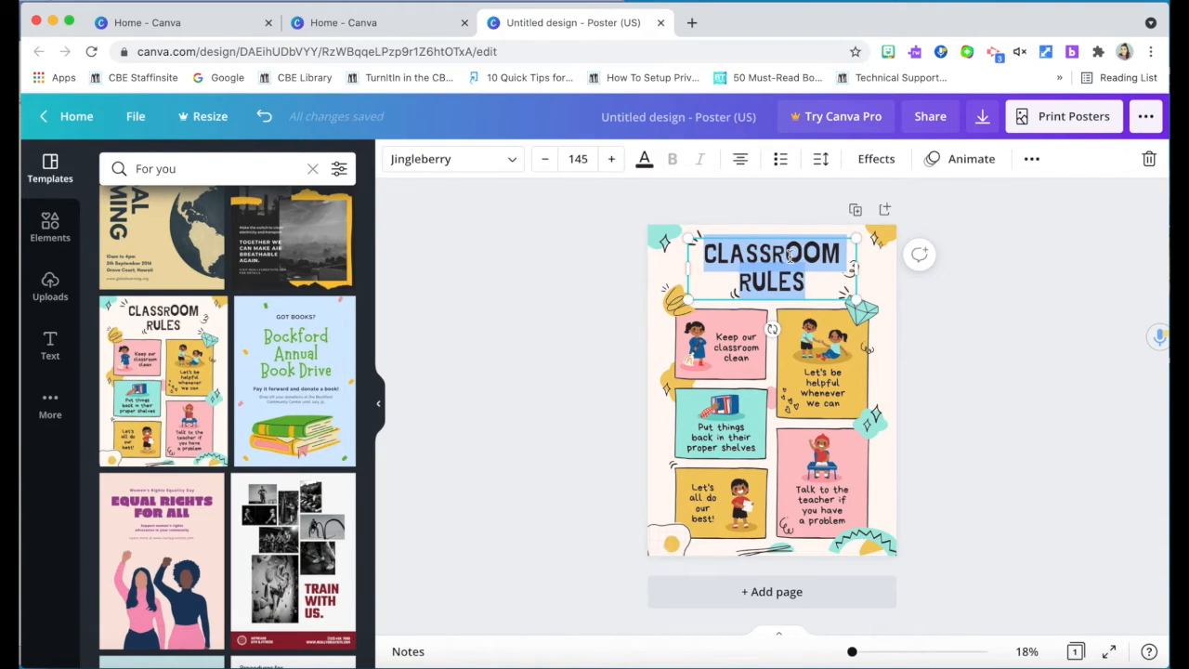
pyautogui.doubleClick(700, 249)
pyautogui.write('TWO POINT PERSPECTIVE')
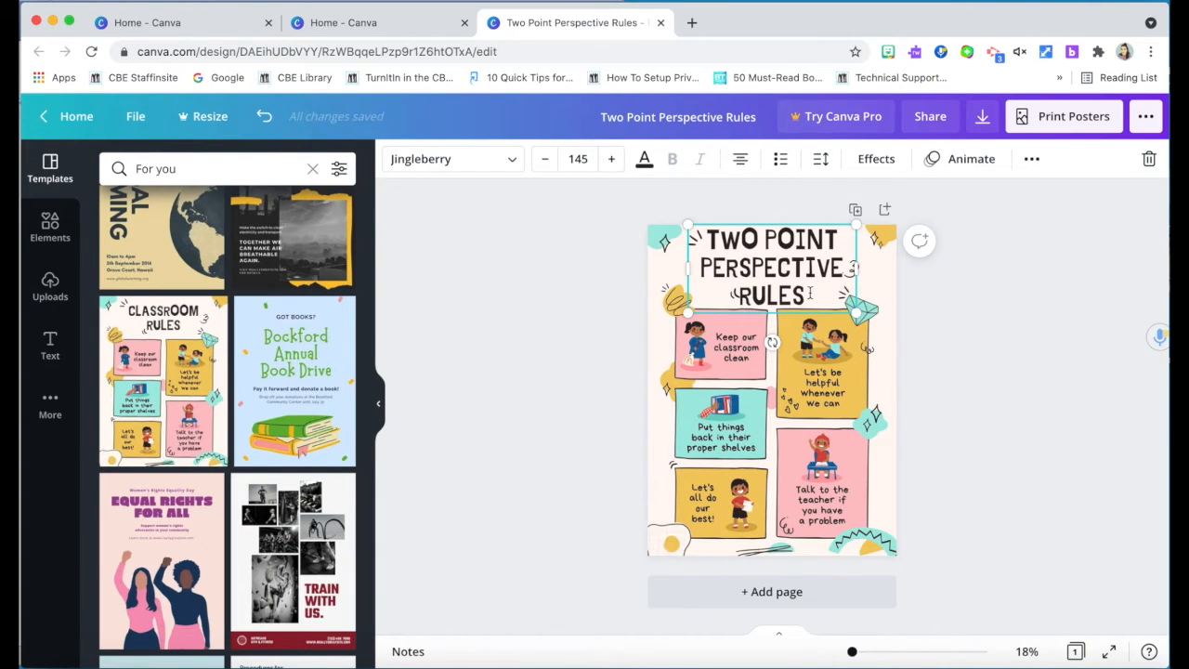
# Reduce the font size of the whole poster title to 110.
pyautogui.moveTo(809, 294); pyautogui.dragTo(701, 243)
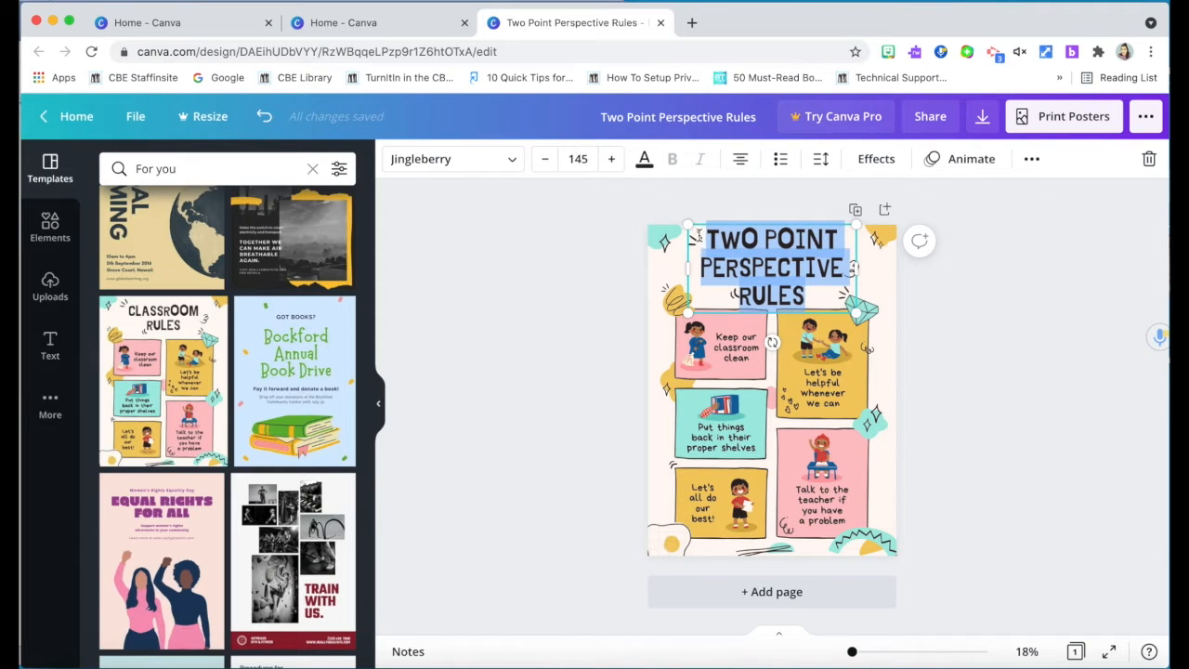
pyautogui.click(546, 163)
pyautogui.click(546, 163)
pyautogui.click(546, 164)
pyautogui.click(546, 163)
pyautogui.click(547, 163)
pyautogui.click(546, 164)
pyautogui.click(547, 164)
pyautogui.click(546, 164)
pyautogui.click(546, 163)
pyautogui.click(547, 163)
pyautogui.click(546, 164)
pyautogui.click(547, 164)
pyautogui.click(546, 163)
pyautogui.click(547, 163)
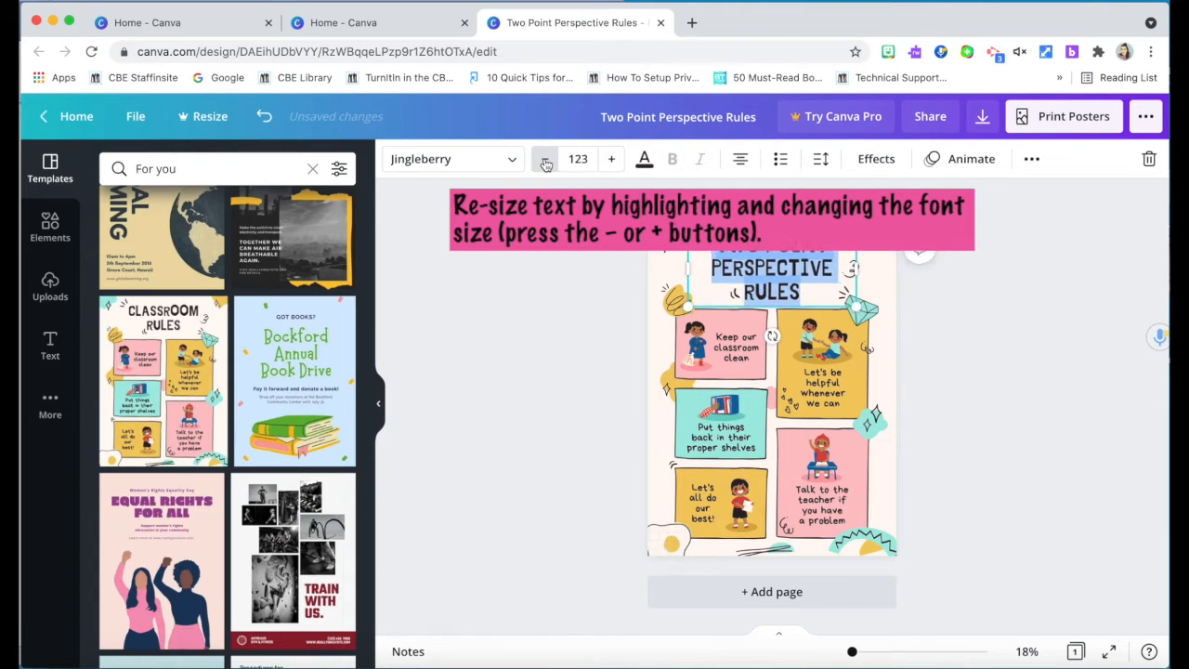
pyautogui.click(546, 164)
pyautogui.click(547, 164)
pyautogui.click(546, 164)
pyautogui.click(547, 163)
pyautogui.click(546, 164)
pyautogui.click(546, 163)
pyautogui.click(604, 270)
# Reposition the title slightly higher above the rule boxes and move the small black squiggle overlapping it out above the teal diamond.
pyautogui.click(802, 273)
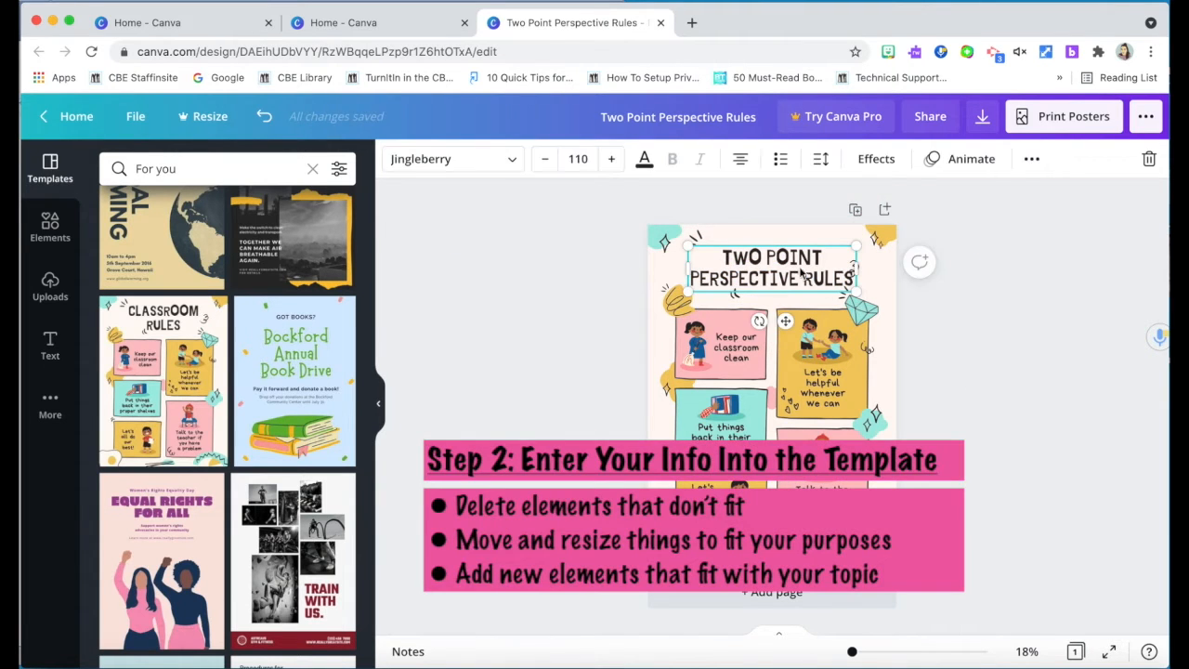
pyautogui.moveTo(795, 251); pyautogui.dragTo(795, 249)
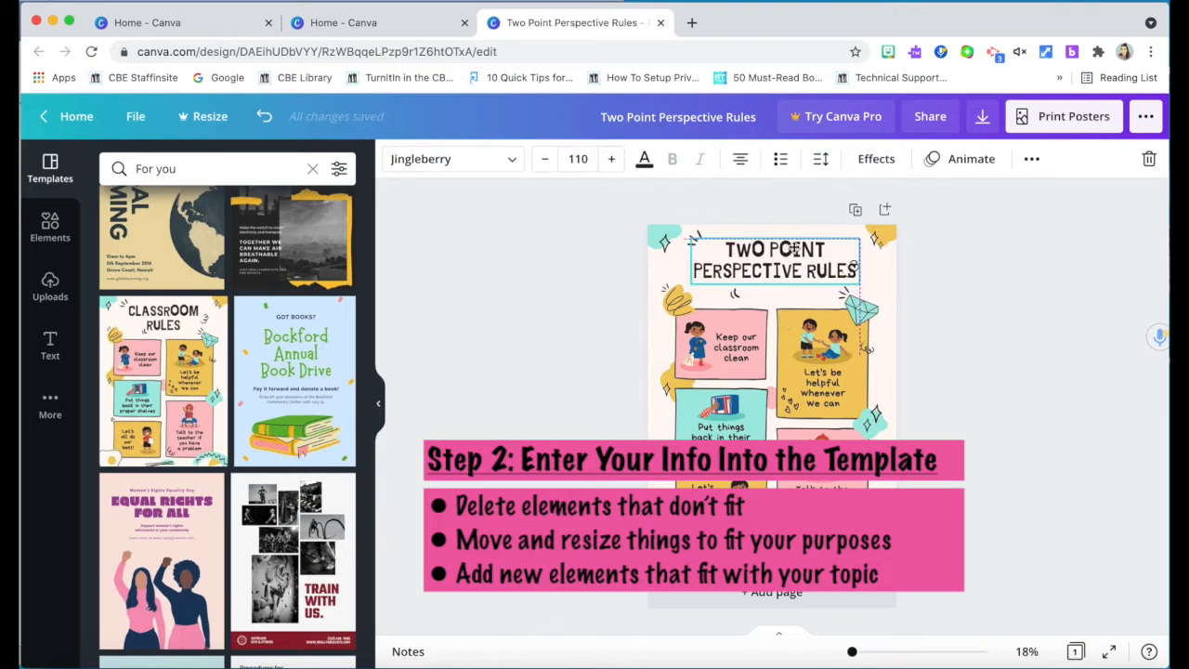
pyautogui.click(1018, 350)
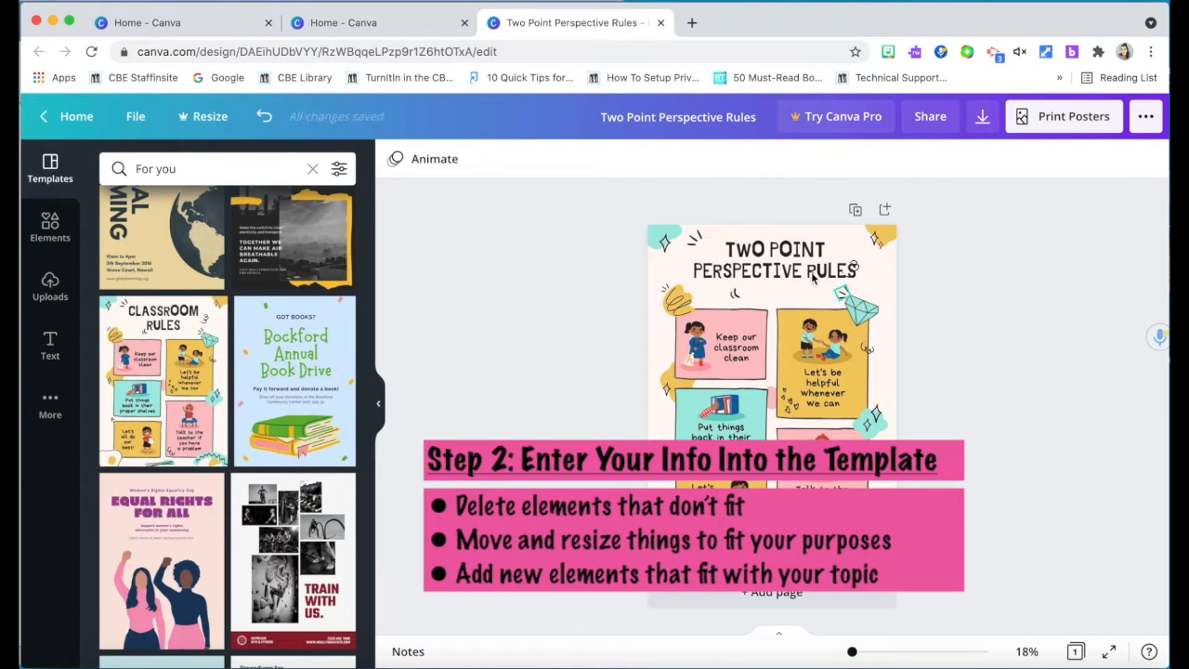
pyautogui.moveTo(797, 272); pyautogui.dragTo(753, 261)
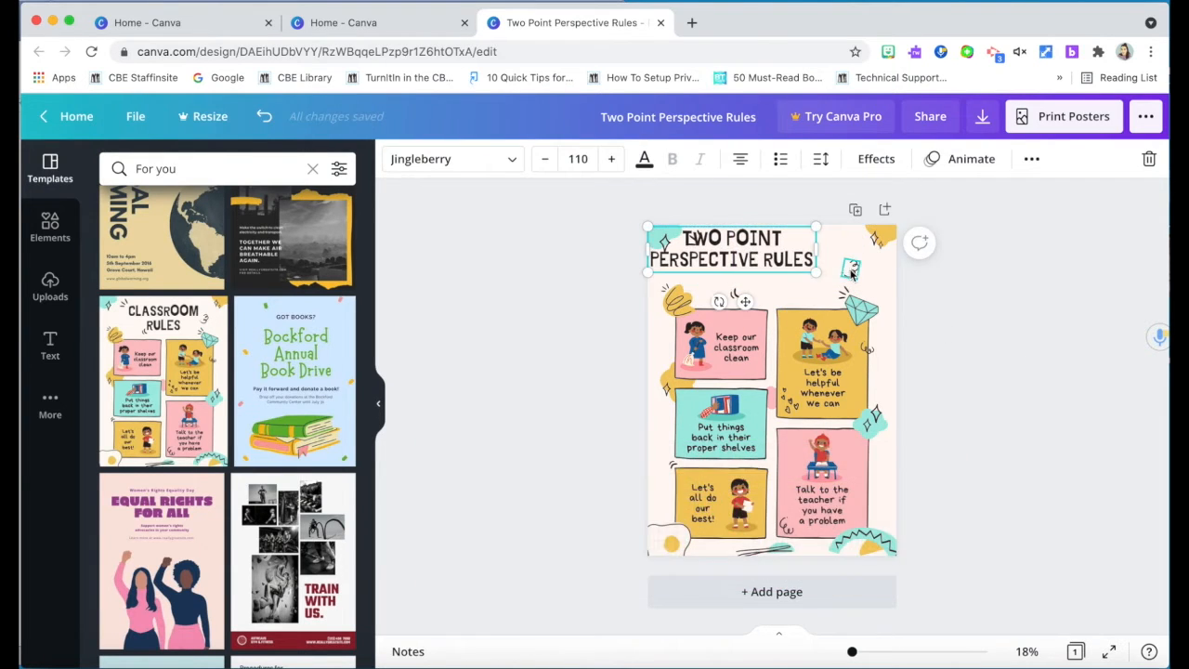
pyautogui.click(853, 271)
pyautogui.moveTo(870, 283); pyautogui.dragTo(878, 287)
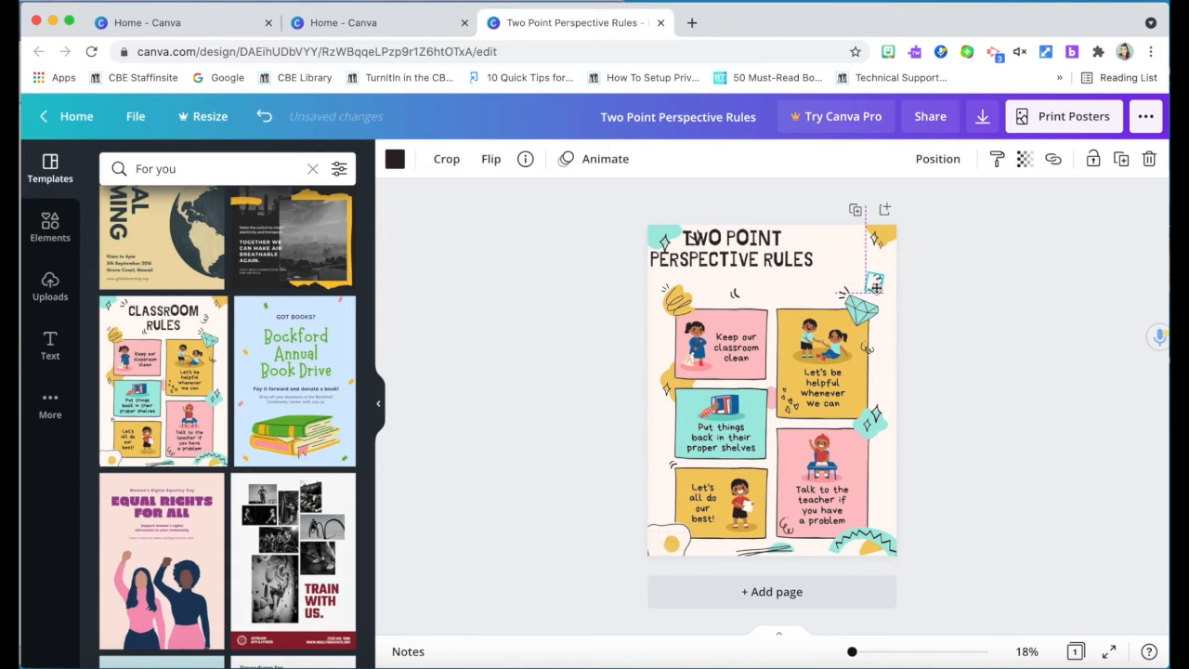
pyautogui.moveTo(775, 242); pyautogui.dragTo(809, 249)
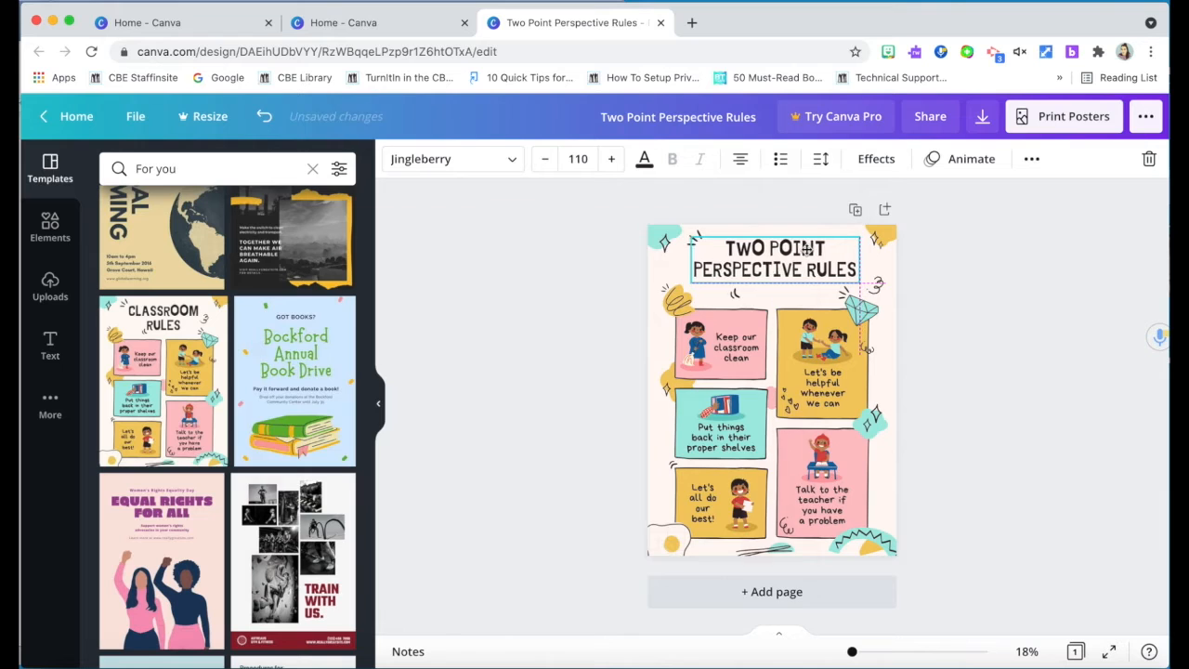
pyautogui.click(939, 345)
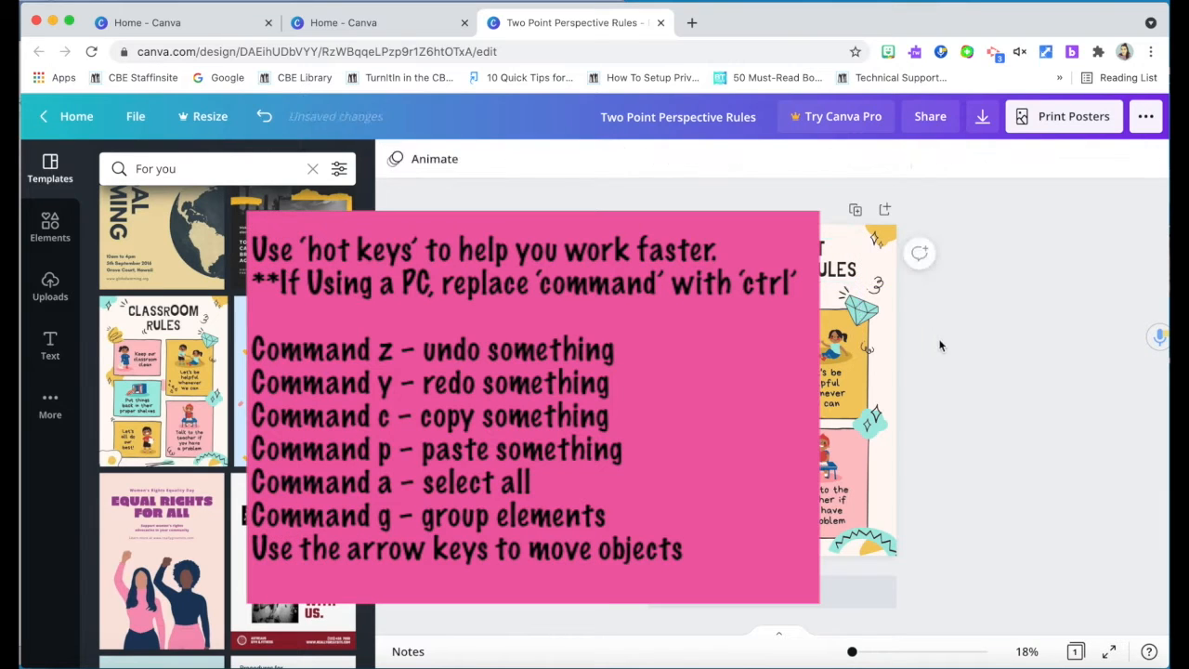
pyautogui.click(678, 300)
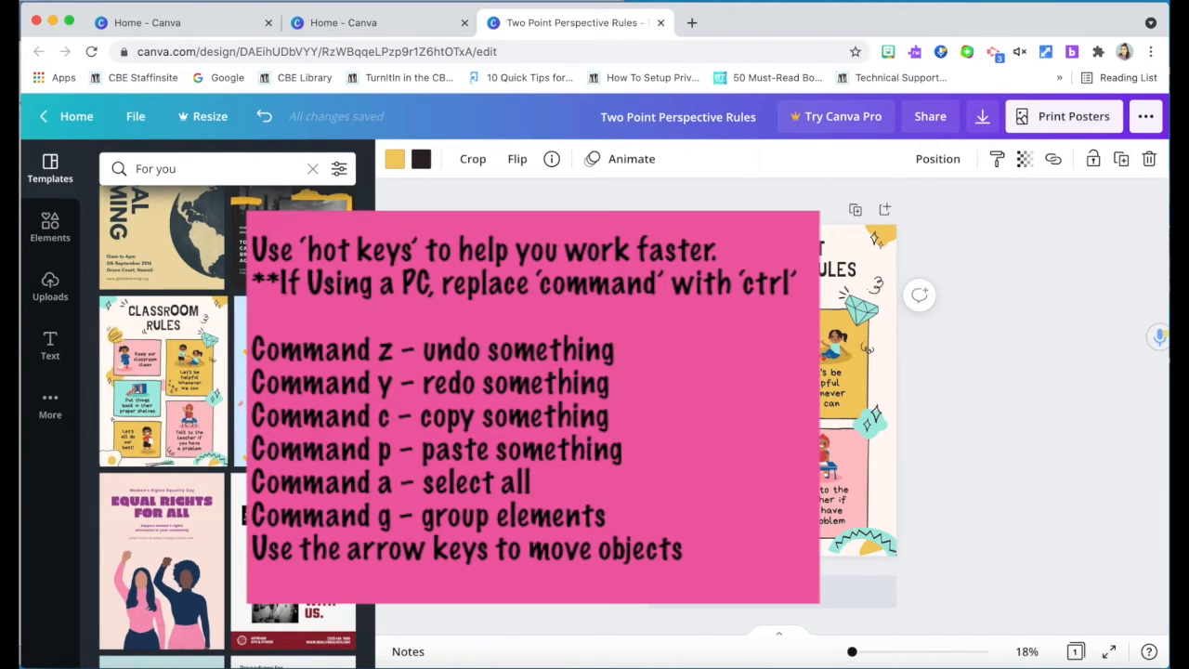
pyautogui.click(809, 297)
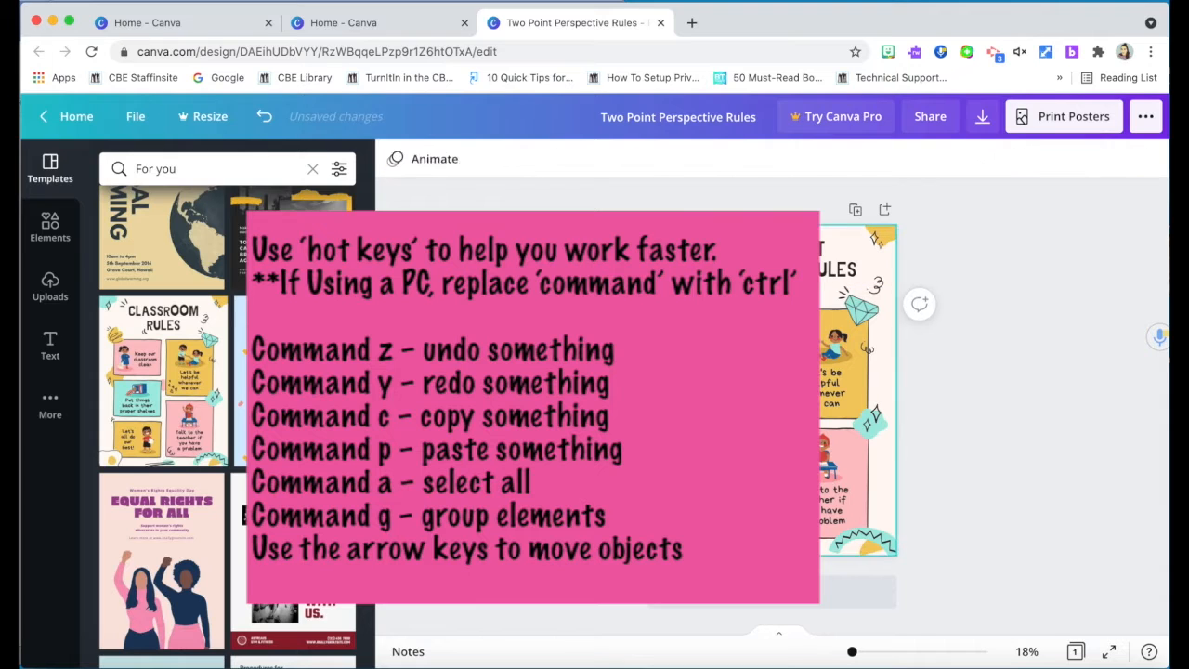
pyautogui.press('super+z')
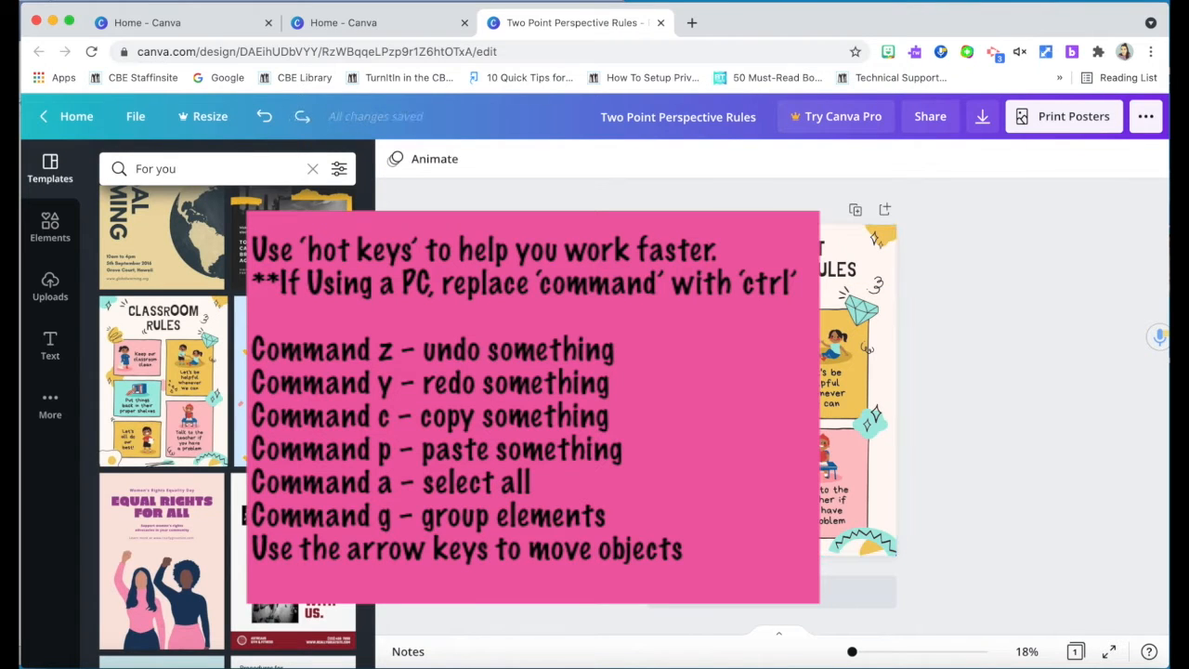
# Shift the yellow scribble at the first pink box's corner slightly outward toward the poster's edge.
pyautogui.click(676, 300)
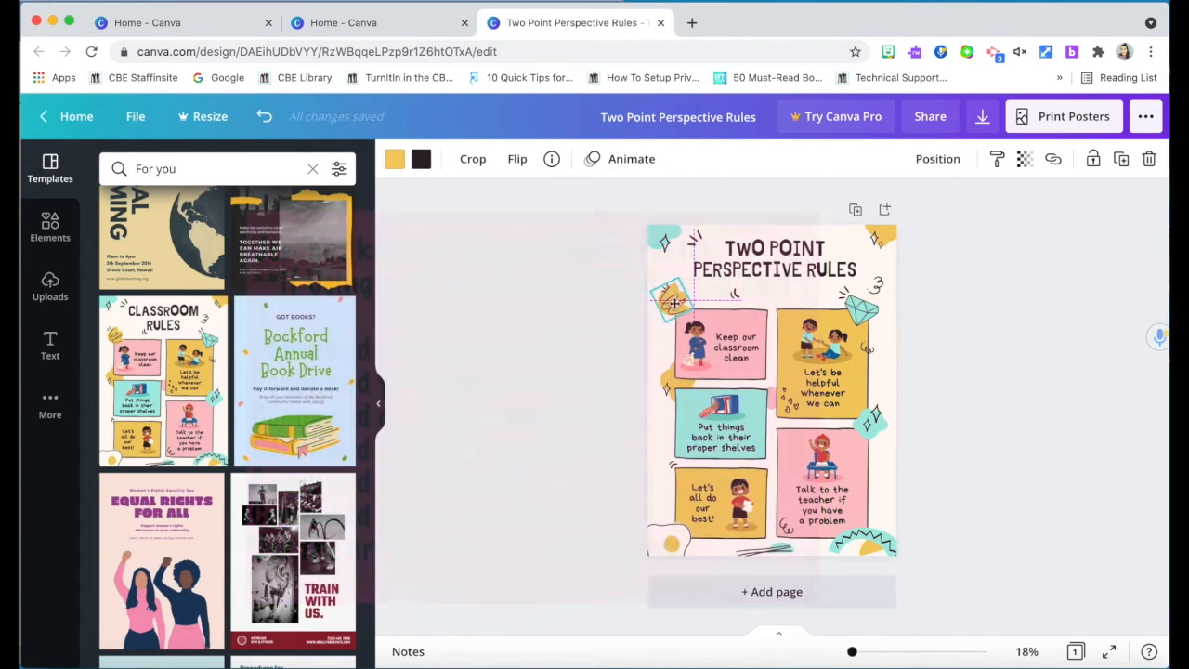
pyautogui.press('super+y')
# Replace the "Keep our classroom clean" rule with "Always use a ruler." and delete the girl illustration beside it.
pyautogui.click(700, 349)
pyautogui.tripleClick(744, 348)
pyautogui.write('Always use a ruler.')
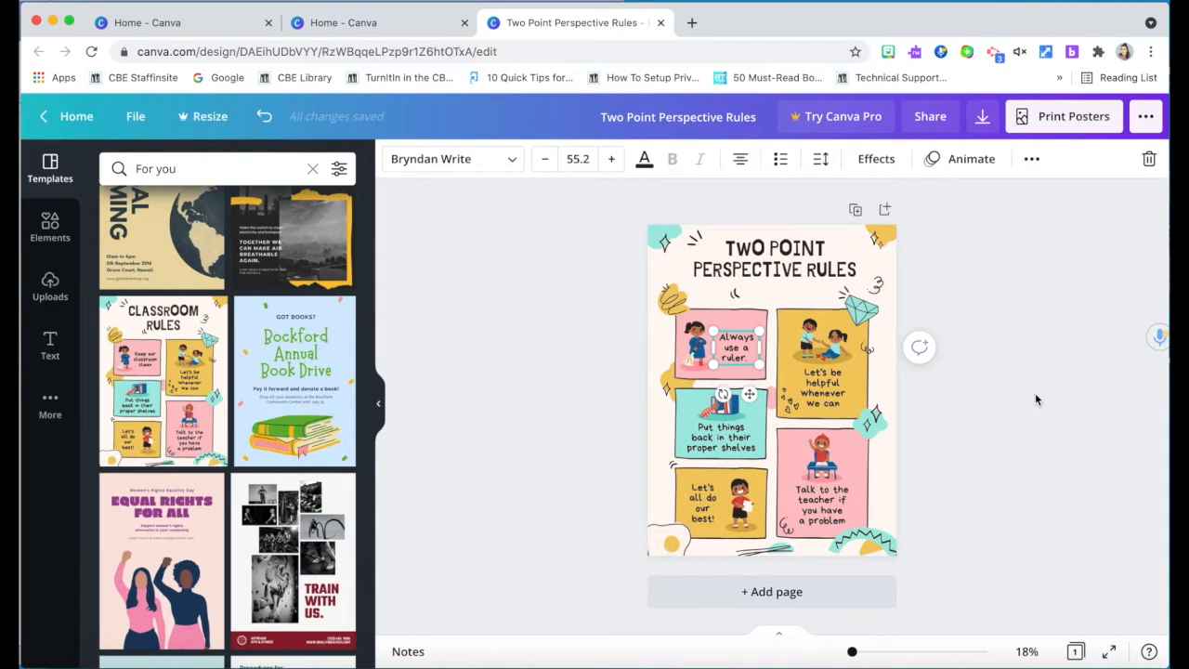
pyautogui.click(1037, 399)
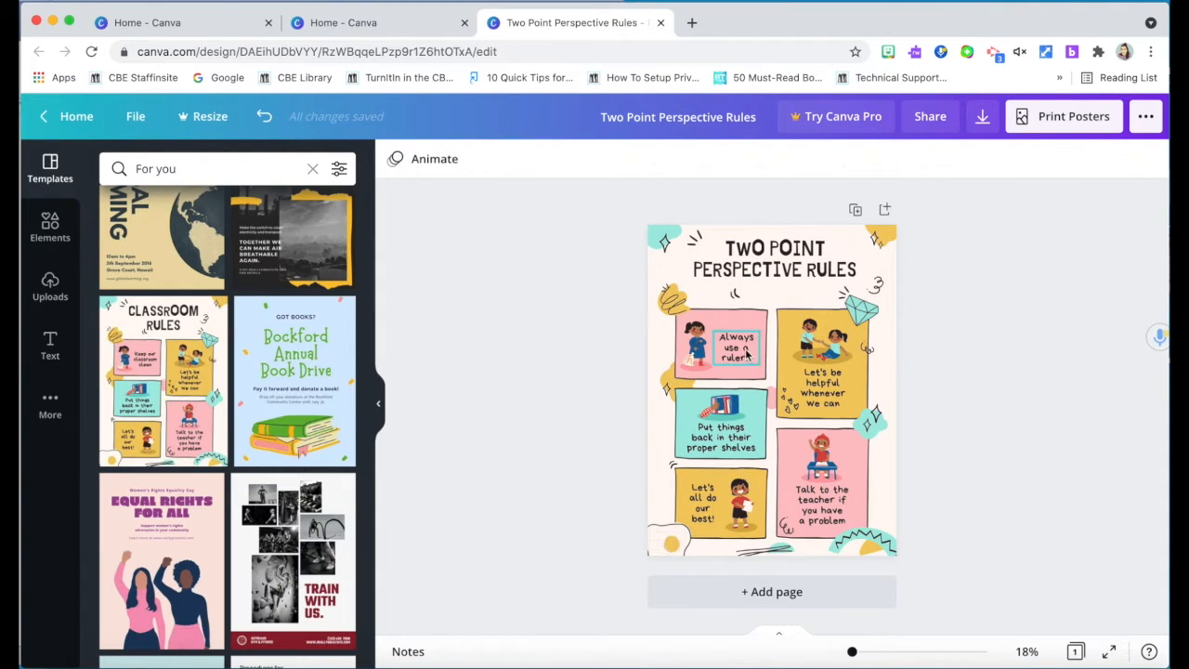
pyautogui.click(695, 348)
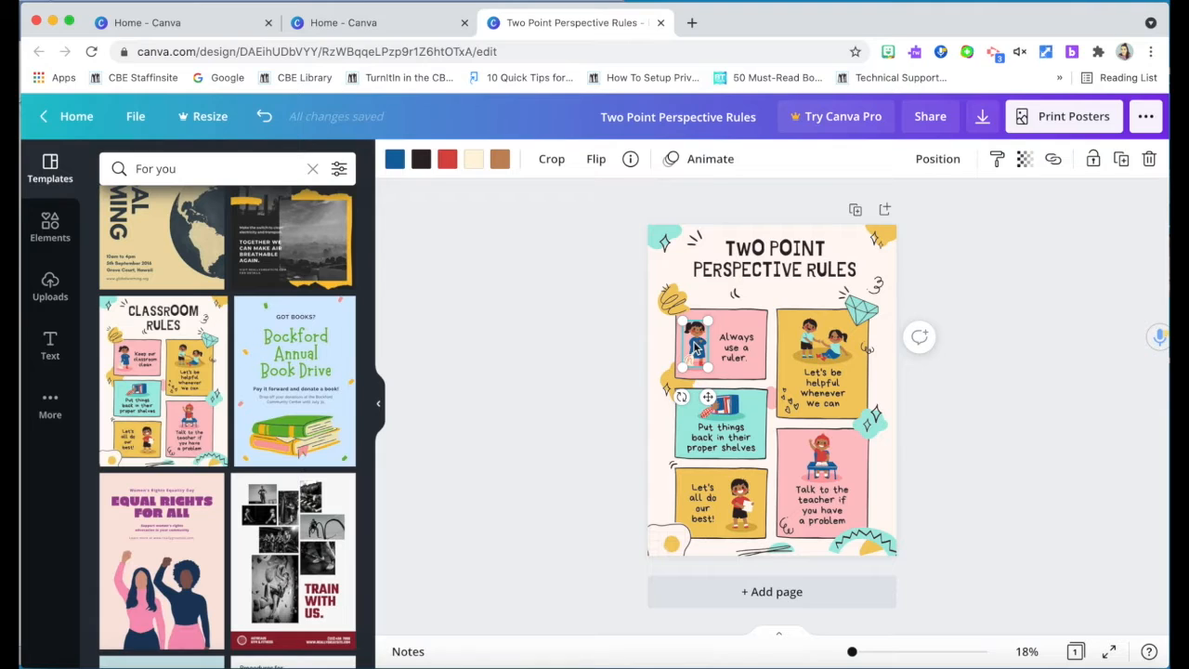
pyautogui.press('Delete')
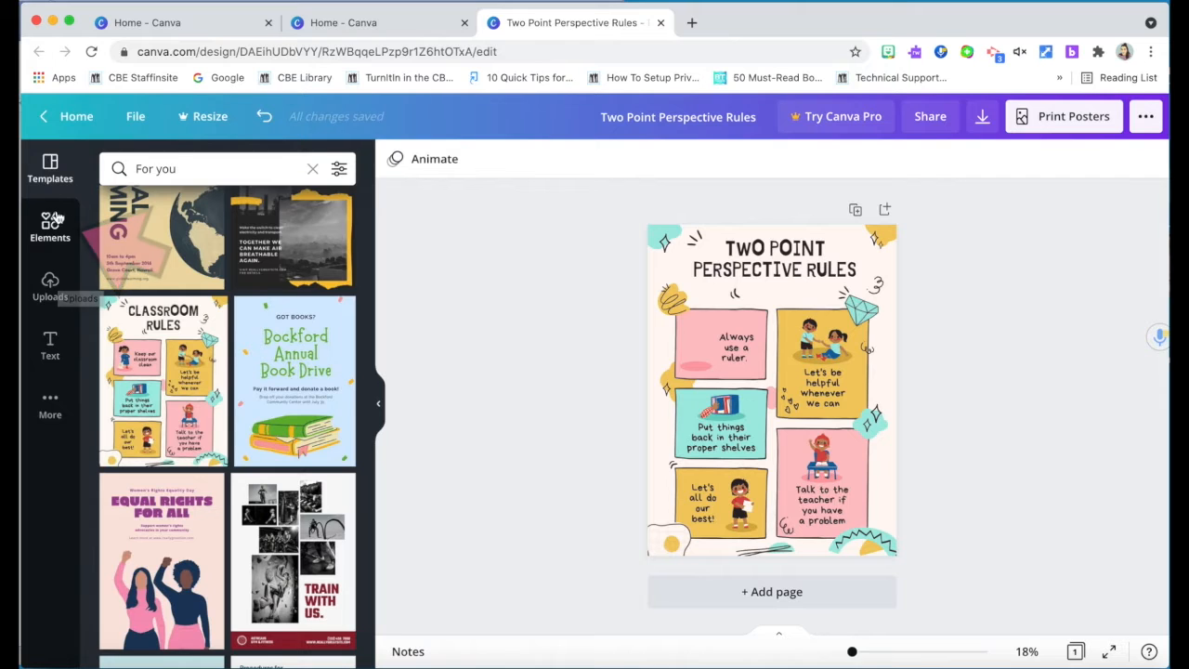
# Browse the available elements and search them for "ruler".
pyautogui.click(41, 238)
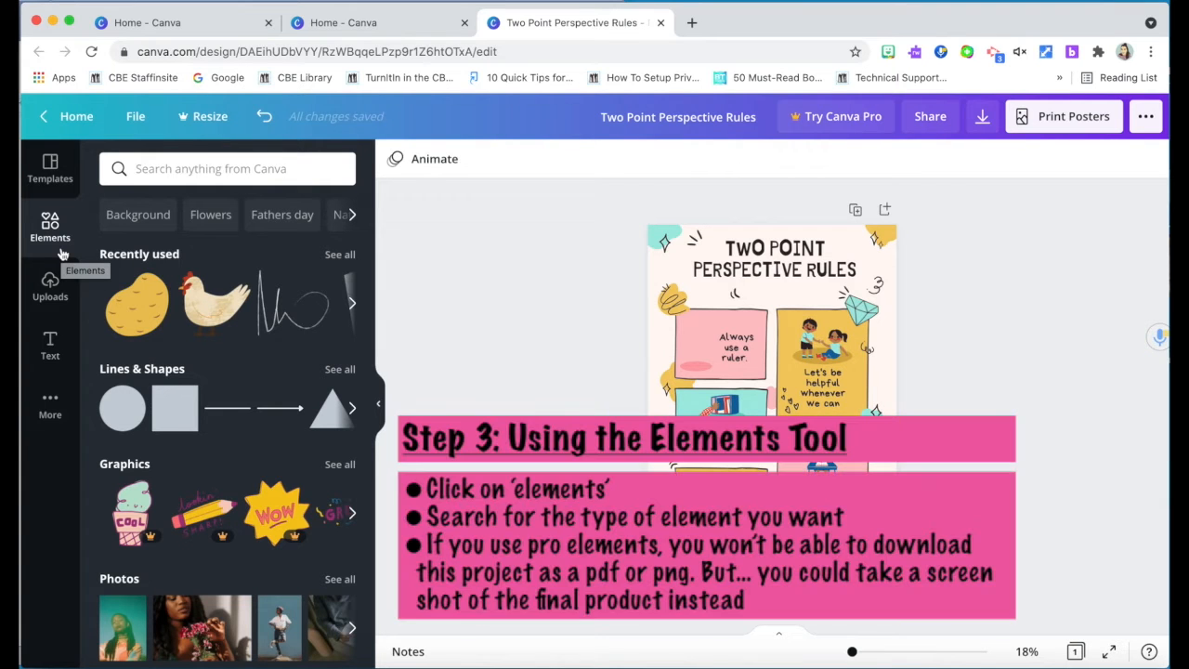
pyautogui.click(148, 169)
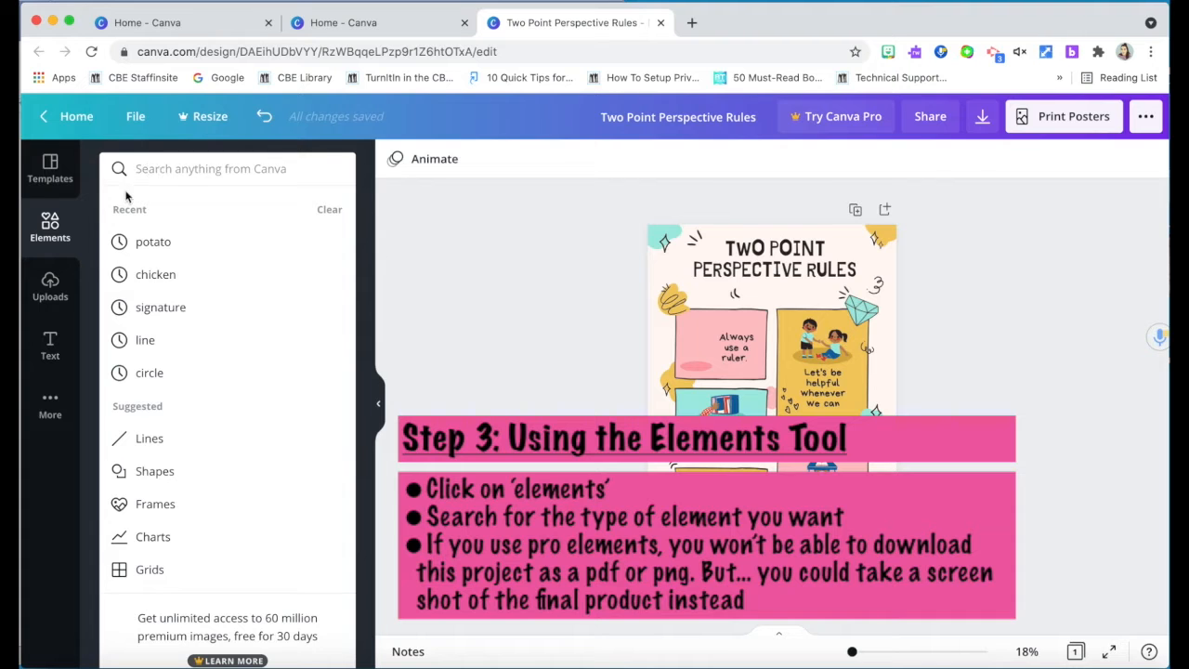
pyautogui.click(53, 224)
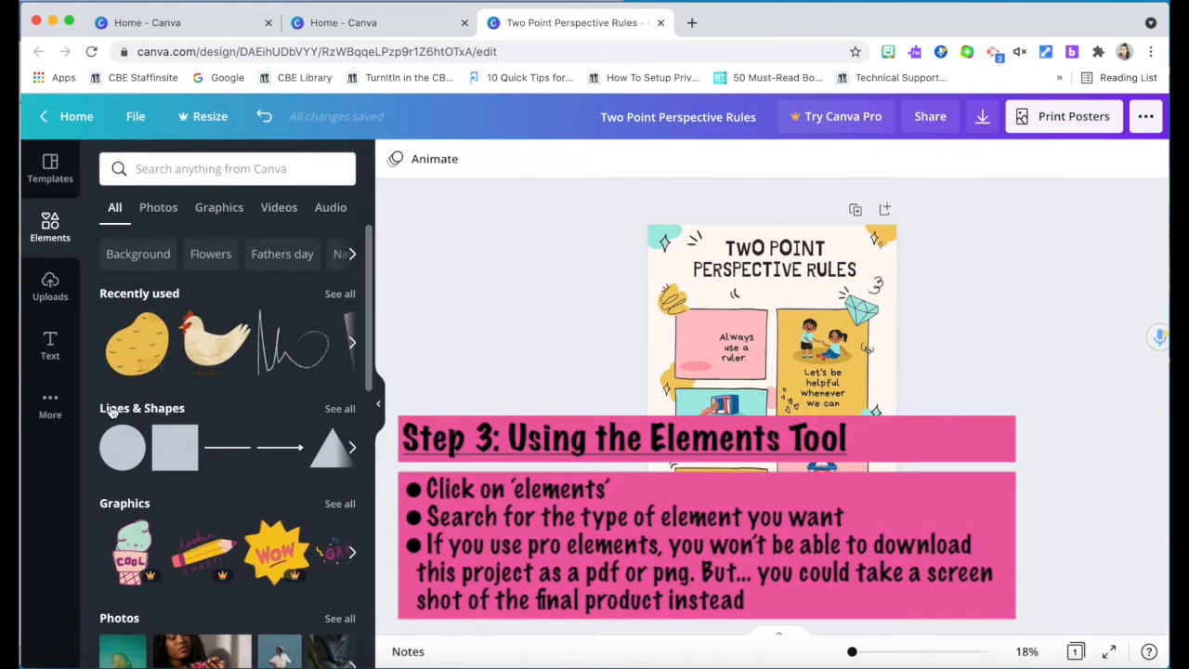
pyautogui.scroll(-3, 269, 472)
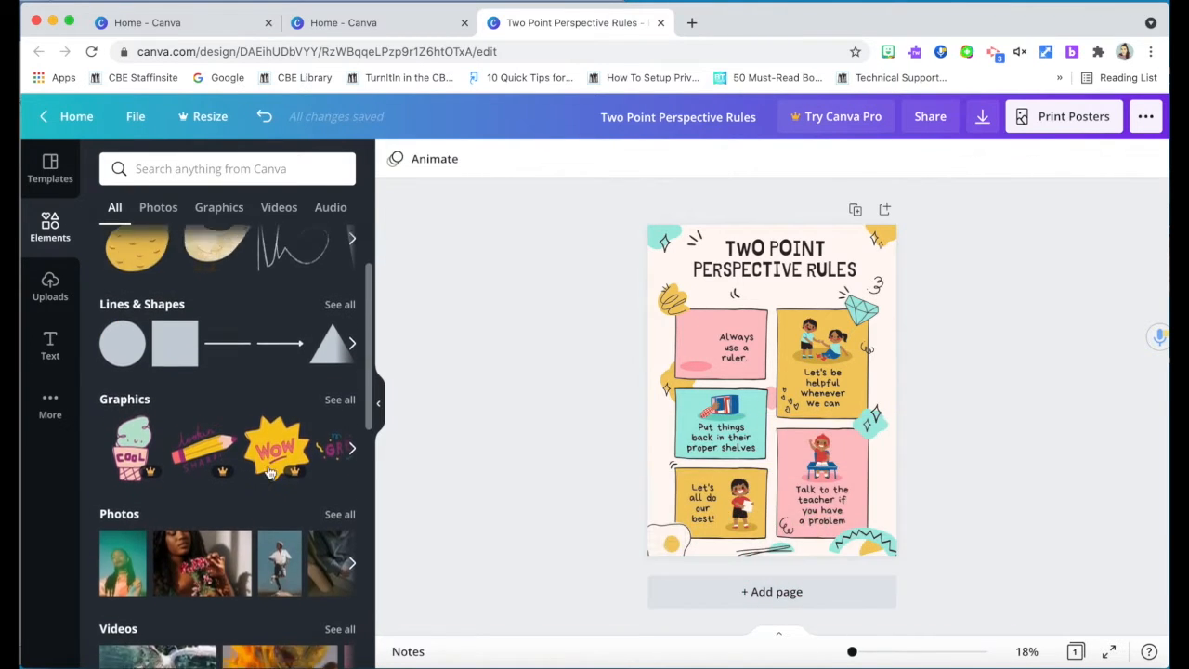
pyautogui.scroll(-3, 270, 472)
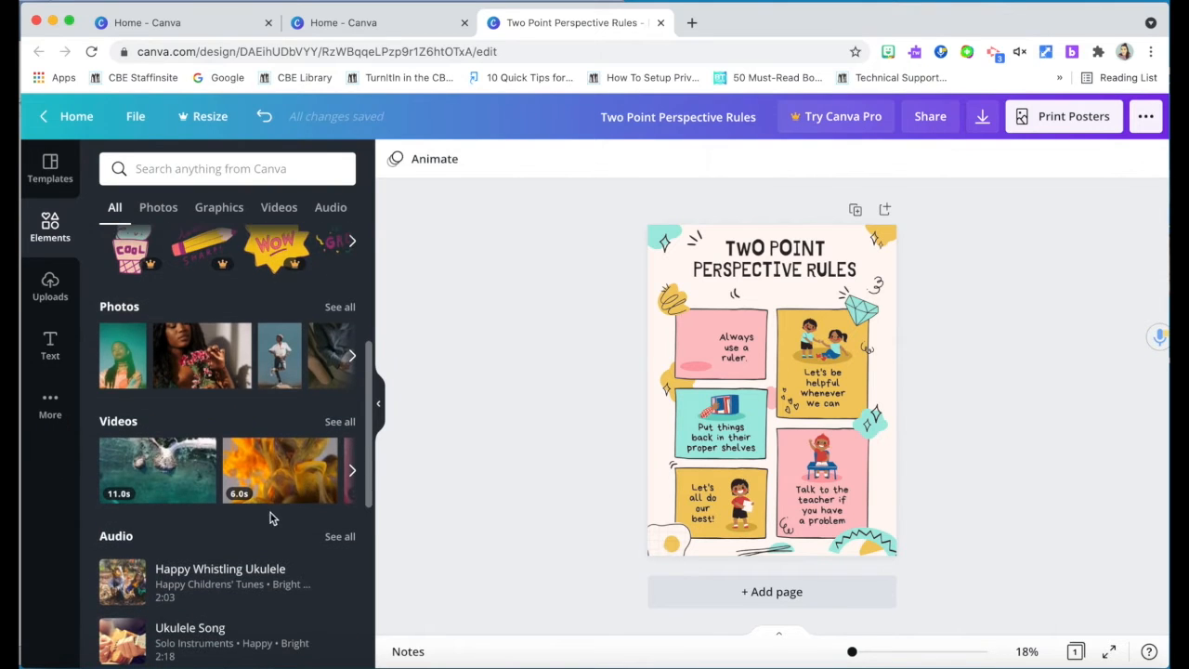
pyautogui.scroll(5, 196, 413)
pyautogui.click(190, 166)
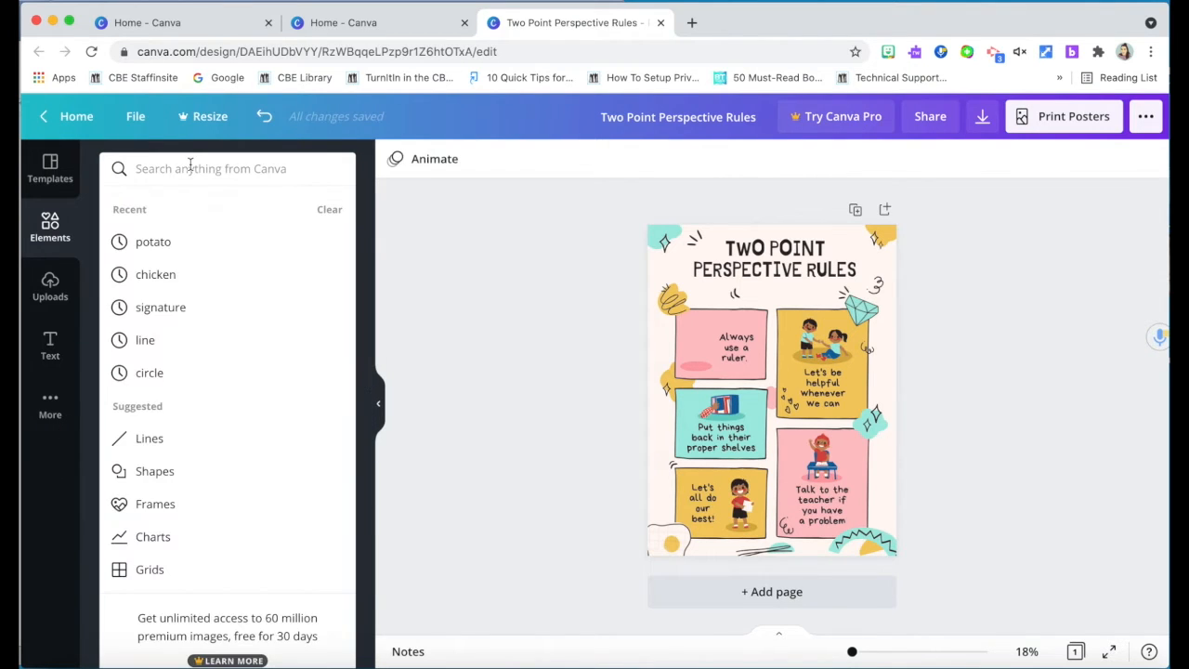
pyautogui.write('ruler')
pyautogui.press('Return')
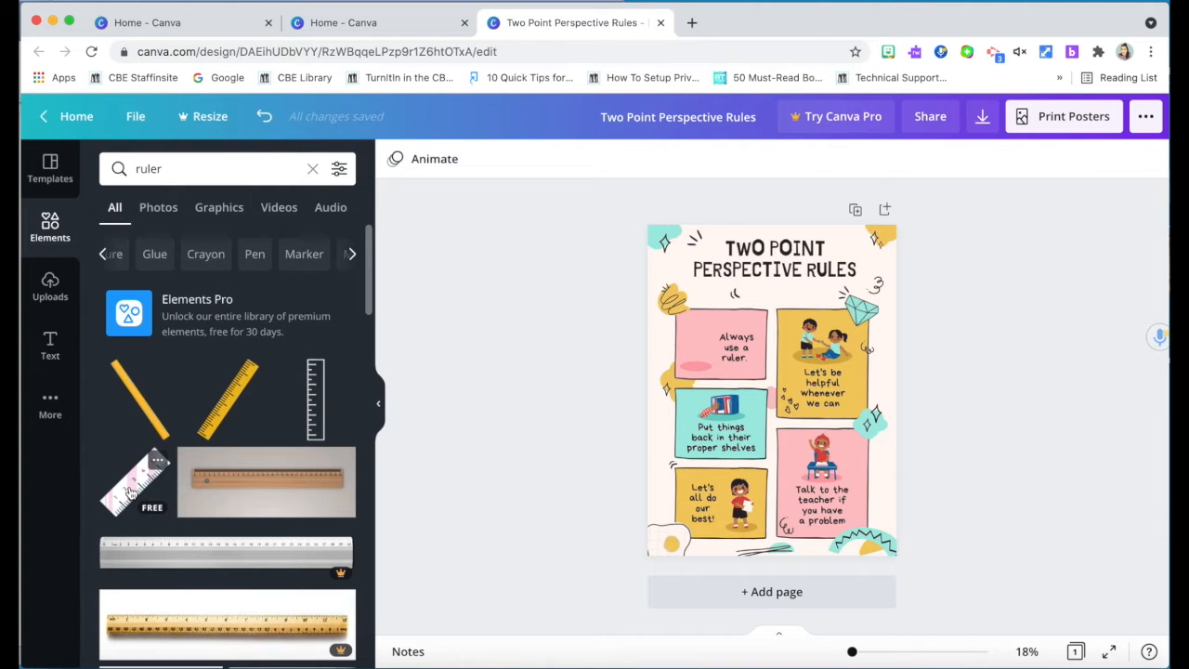
# Add the pink-striped ruler graphic to the poster and shrink it to fit inside the "Always use a ruler." box.
pyautogui.click(131, 494)
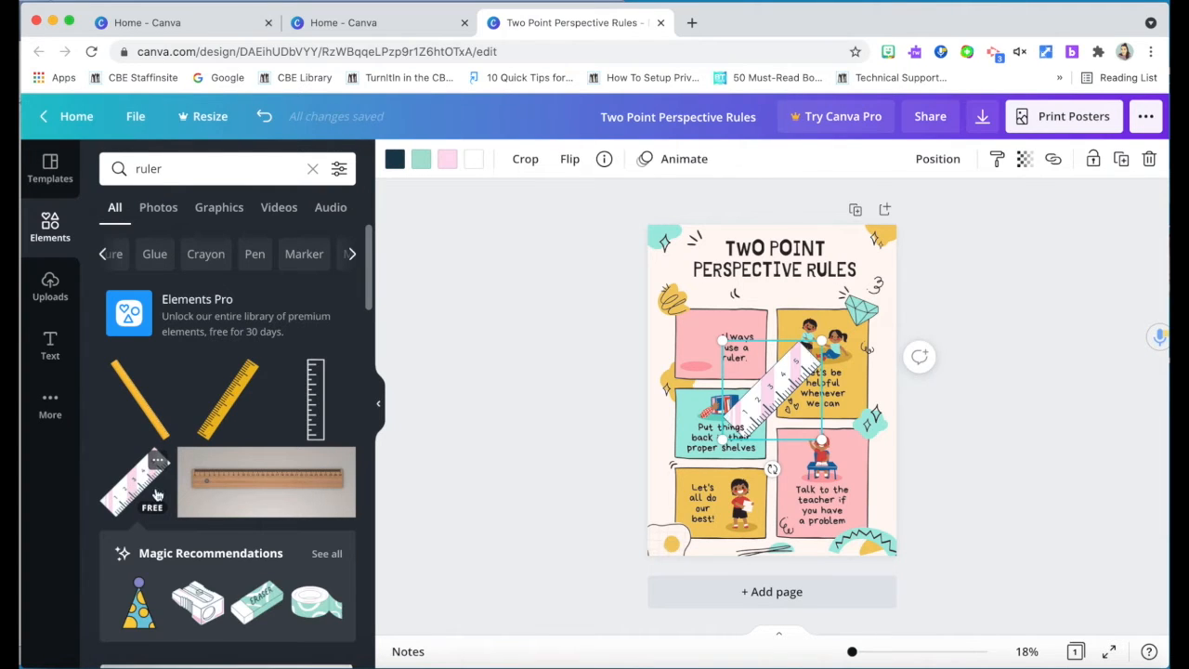
pyautogui.moveTo(773, 388); pyautogui.dragTo(705, 340)
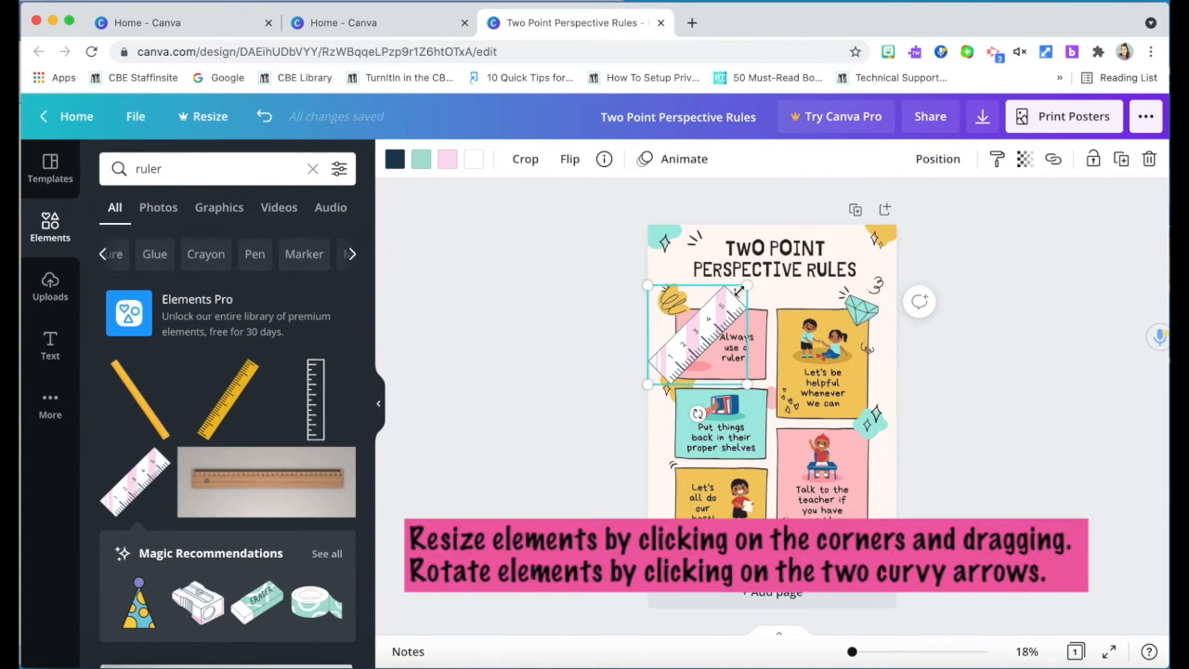
pyautogui.moveTo(738, 291); pyautogui.dragTo(709, 348)
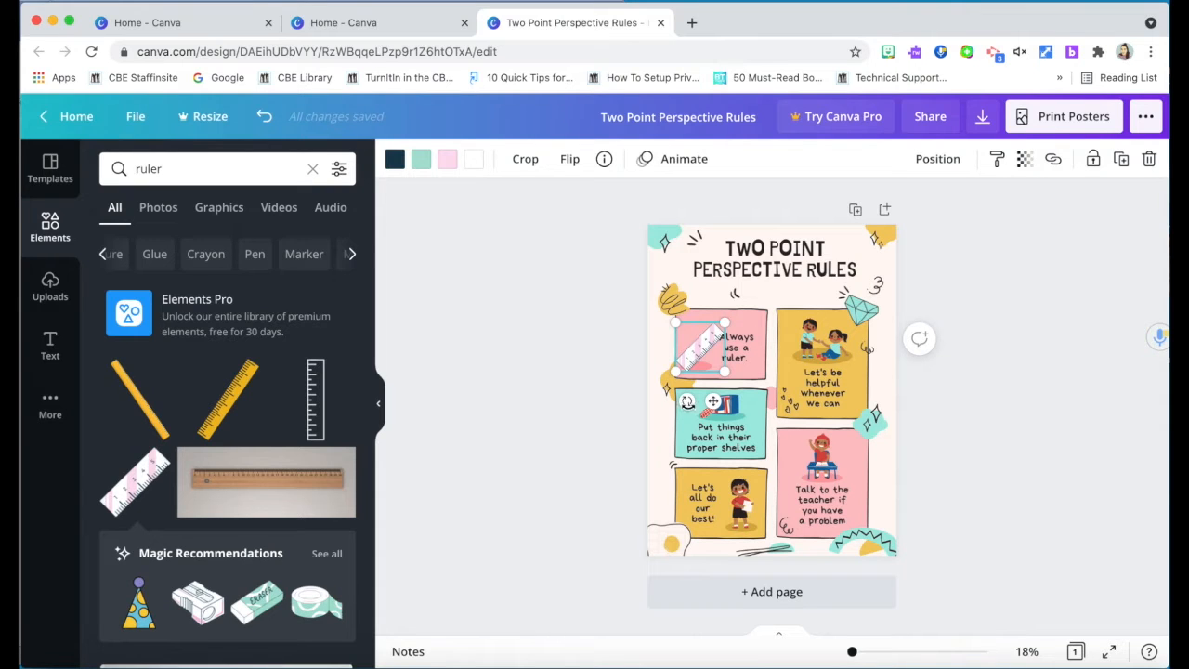
# Rotate the ruler so it leans the other way and shift it into place beside the rule text.
pyautogui.moveTo(712, 401); pyautogui.dragTo(781, 379)
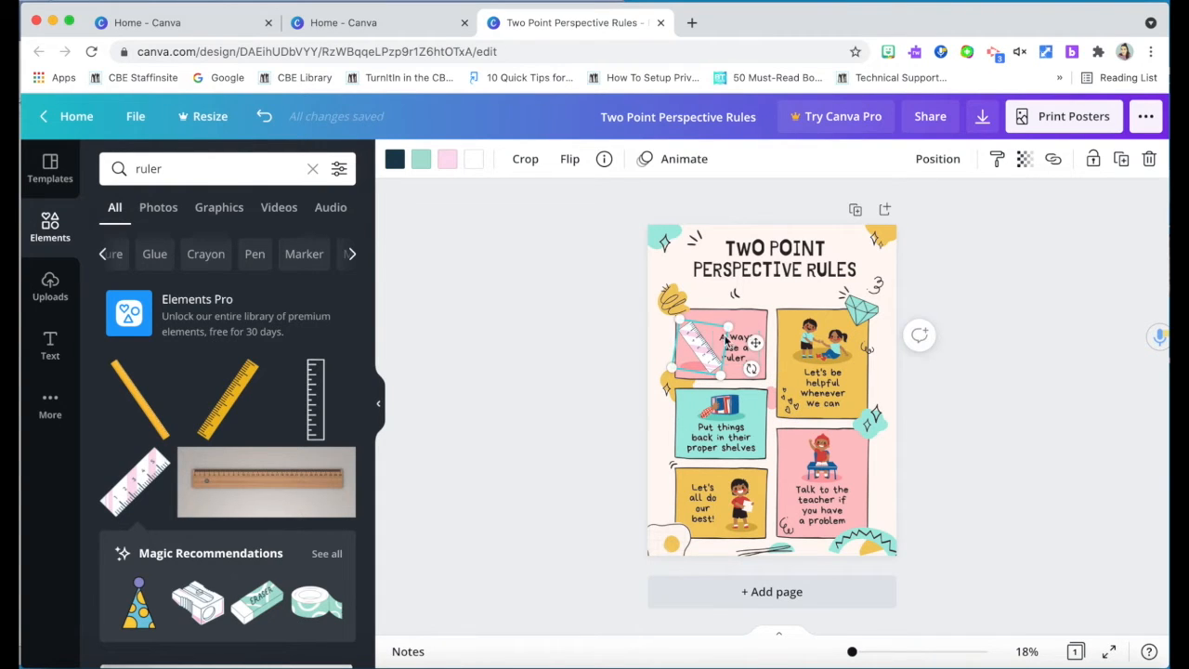
pyautogui.moveTo(721, 332); pyautogui.dragTo(709, 347)
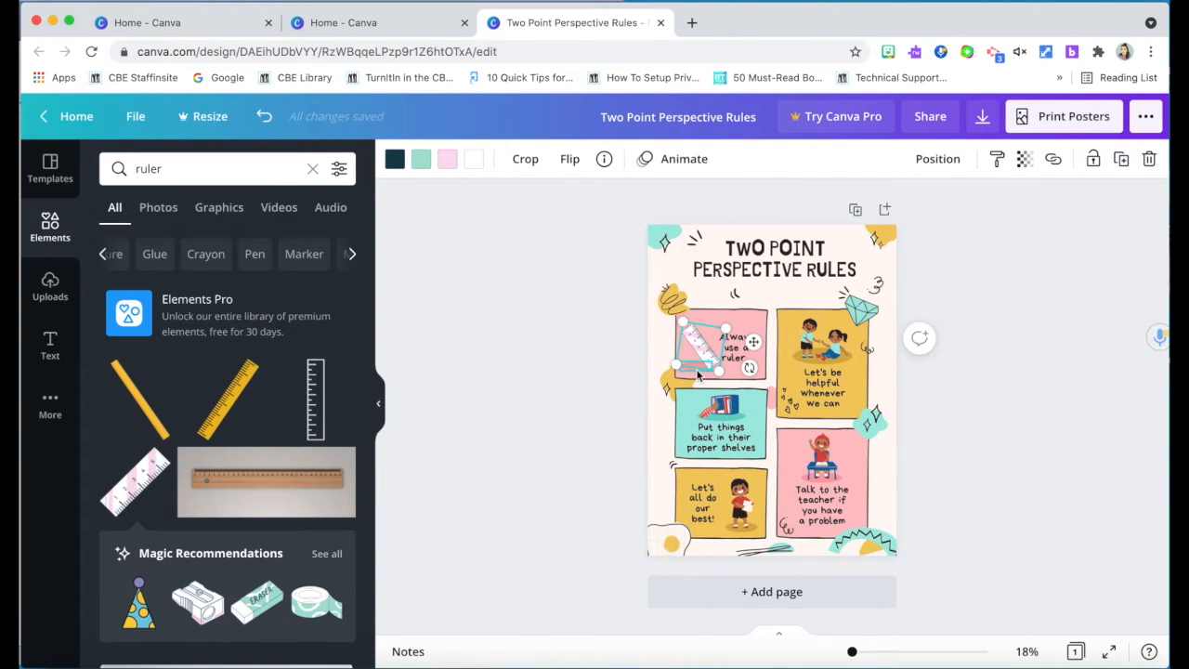
pyautogui.click(649, 340)
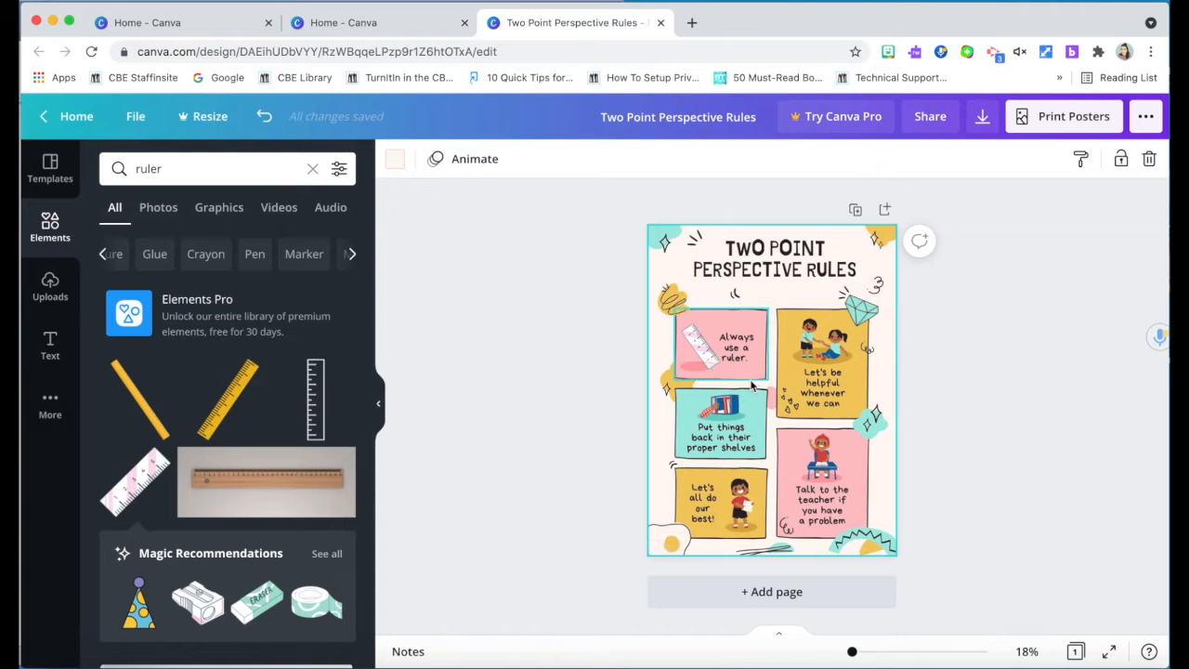
# Nudge the pink shadow oval under the ruler and move the "Always use a ruler." text slightly higher.
pyautogui.click(698, 369)
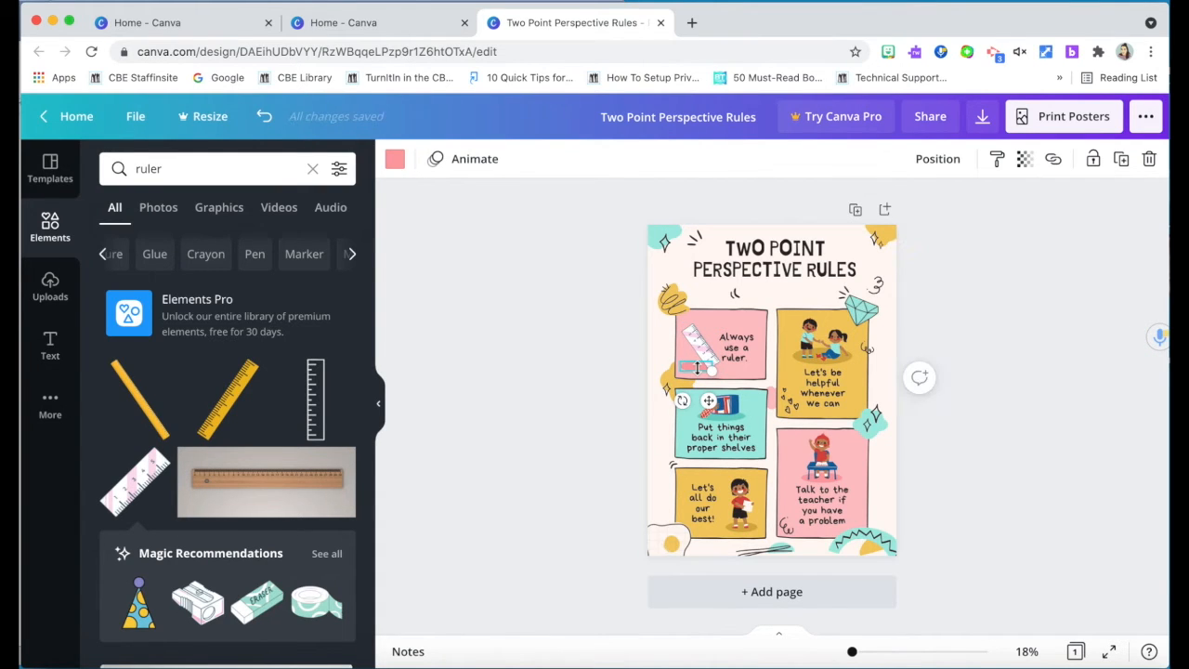
pyautogui.press('Right')
pyautogui.press('Right')
pyautogui.press('Right')
pyautogui.press('Right')
pyautogui.press('Right')
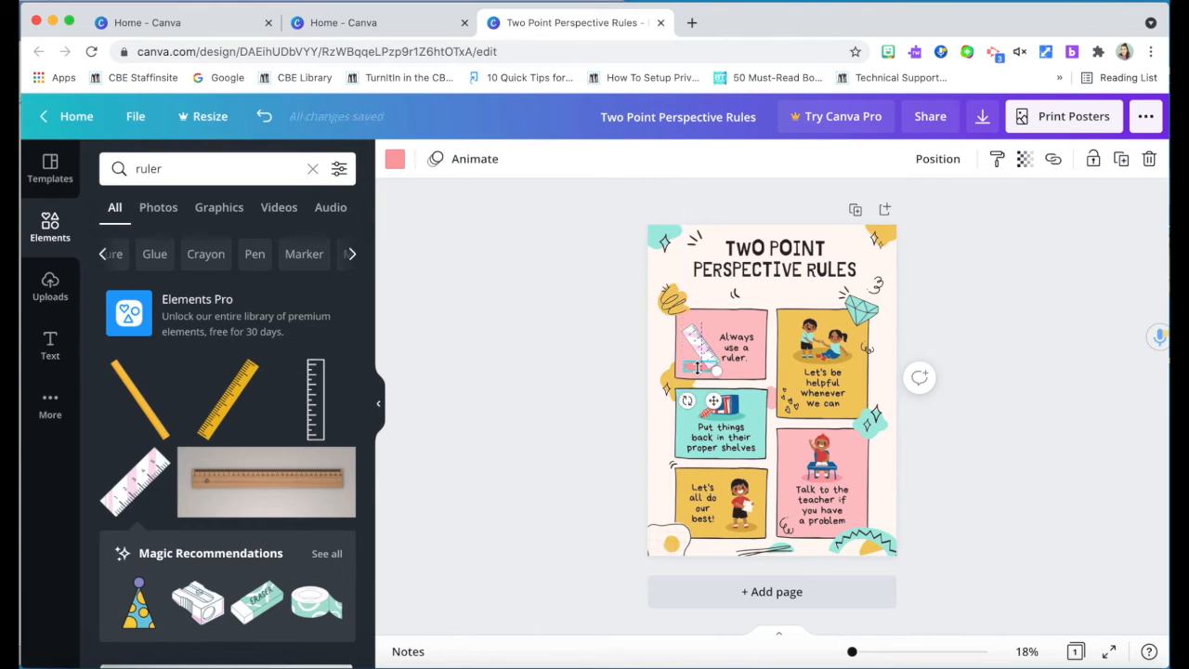
pyautogui.click(630, 345)
pyautogui.moveTo(735, 349); pyautogui.dragTo(732, 340)
# Delete the two-children illustration from the tall yellow box, move its oval and text up, and shorten the box to fit.
pyautogui.click(823, 342)
pyautogui.press('Delete')
pyautogui.moveTo(823, 354); pyautogui.dragTo(823, 324)
pyautogui.moveTo(823, 383); pyautogui.dragTo(823, 359)
pyautogui.click(825, 407)
pyautogui.moveTo(823, 419)
pyautogui.mouseDown()
pyautogui.moveTo(823, 362)
pyautogui.moveTo(823, 395)
pyautogui.mouseUp()
pyautogui.click(825, 326)
pyautogui.click(821, 398)
# Delete the student illustration from the tall pink box, move its oval and text up, and shorten the box.
pyautogui.click(823, 453)
pyautogui.press('Delete')
pyautogui.click(844, 452)
pyautogui.moveTo(823, 472); pyautogui.dragTo(823, 444)
pyautogui.moveTo(826, 520)
pyautogui.mouseDown()
pyautogui.moveTo(825, 490)
pyautogui.moveTo(823, 523)
pyautogui.moveTo(824, 509)
pyautogui.mouseUp()
pyautogui.click(824, 525)
pyautogui.click(923, 512)
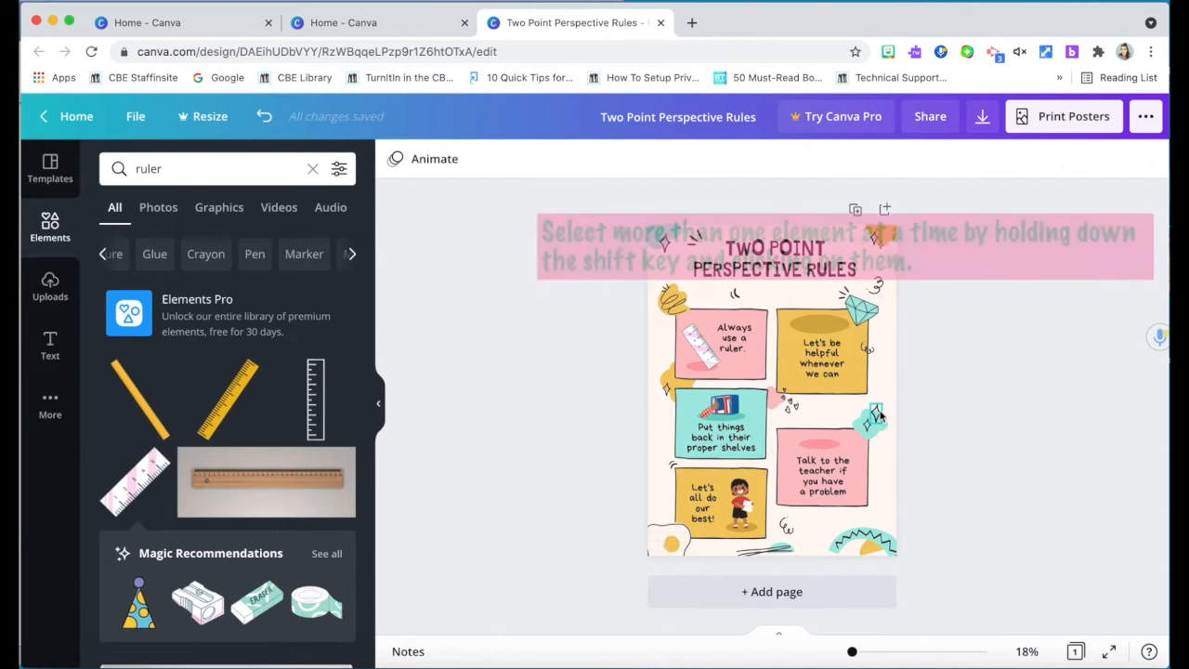
# Scale down the "Talk to the teacher" box together with its oval, text and sparkle blob, and move the group beneath the yellow box.
pyautogui.click(818, 444)
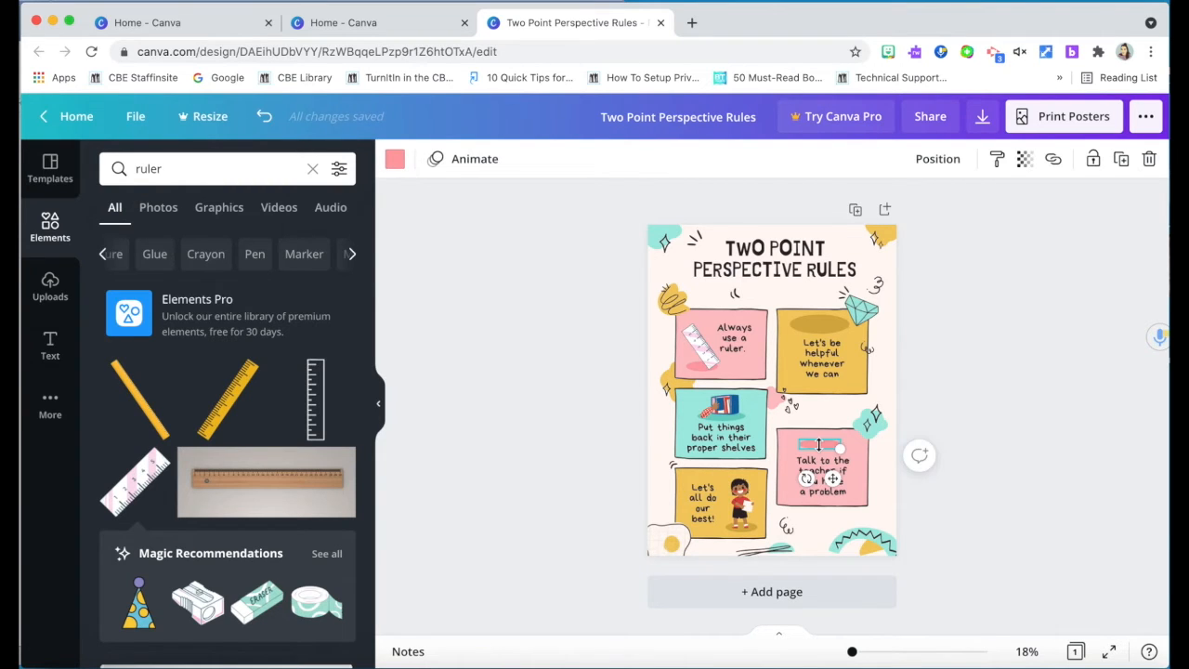
pyautogui.keyDown('shift'); pyautogui.click(776, 481); pyautogui.keyUp('shift')
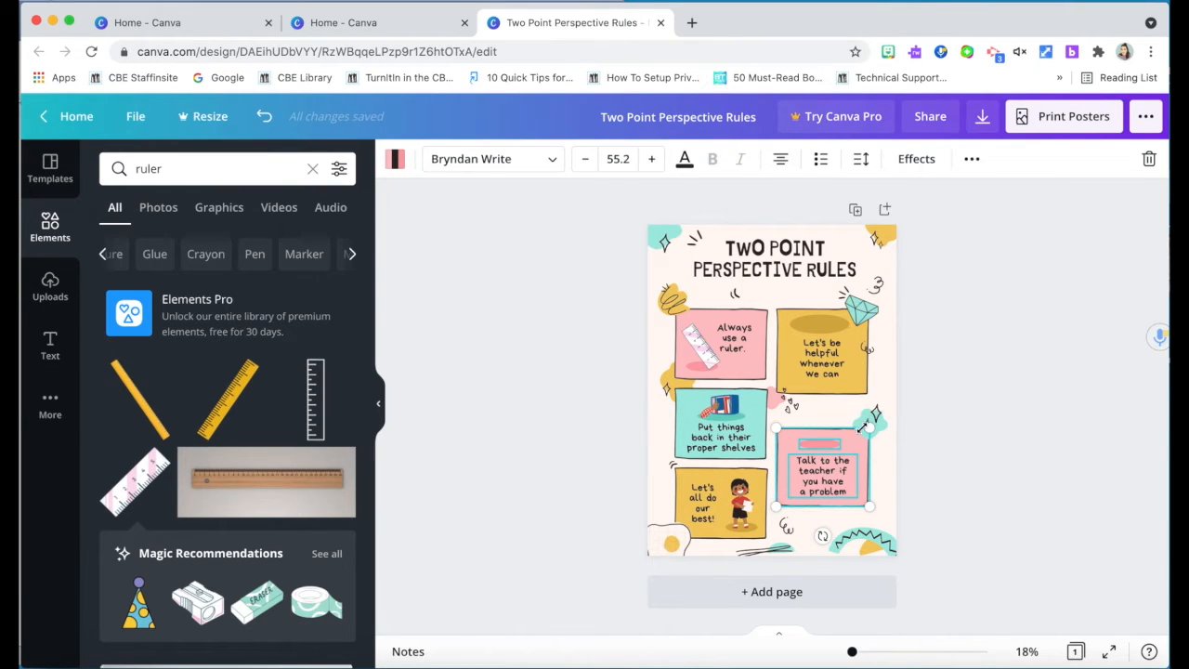
pyautogui.keyDown('shift'); pyautogui.click(878, 431); pyautogui.keyUp('shift')
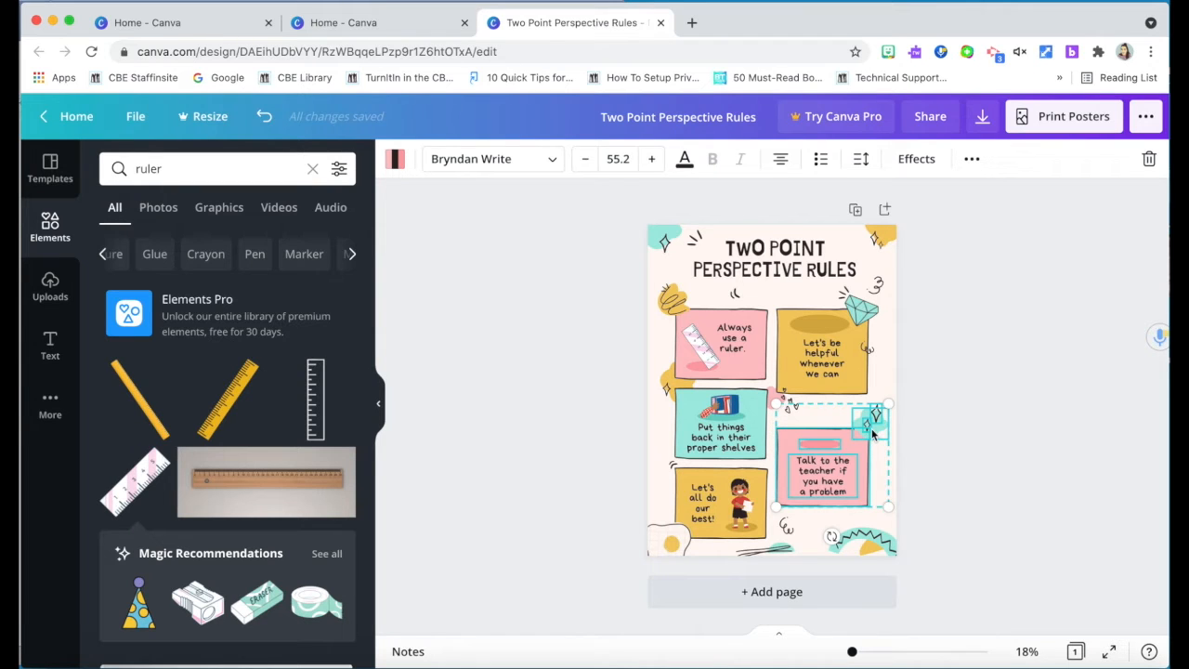
pyautogui.moveTo(863, 419); pyautogui.dragTo(854, 433)
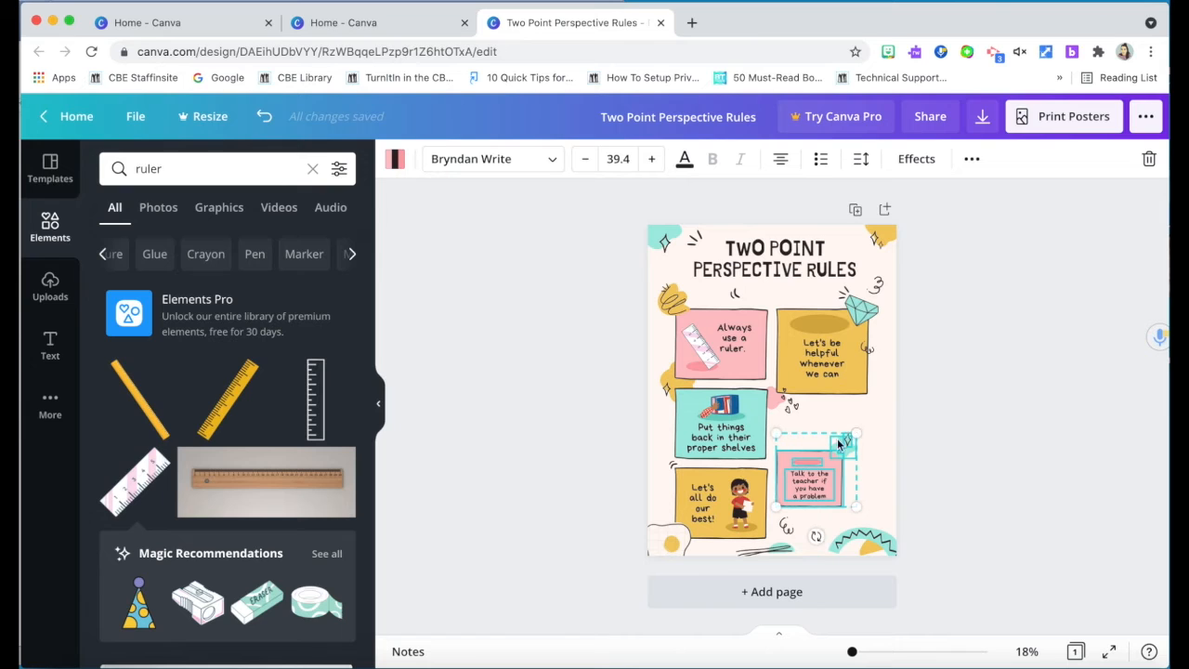
pyautogui.moveTo(818, 471); pyautogui.dragTo(823, 420)
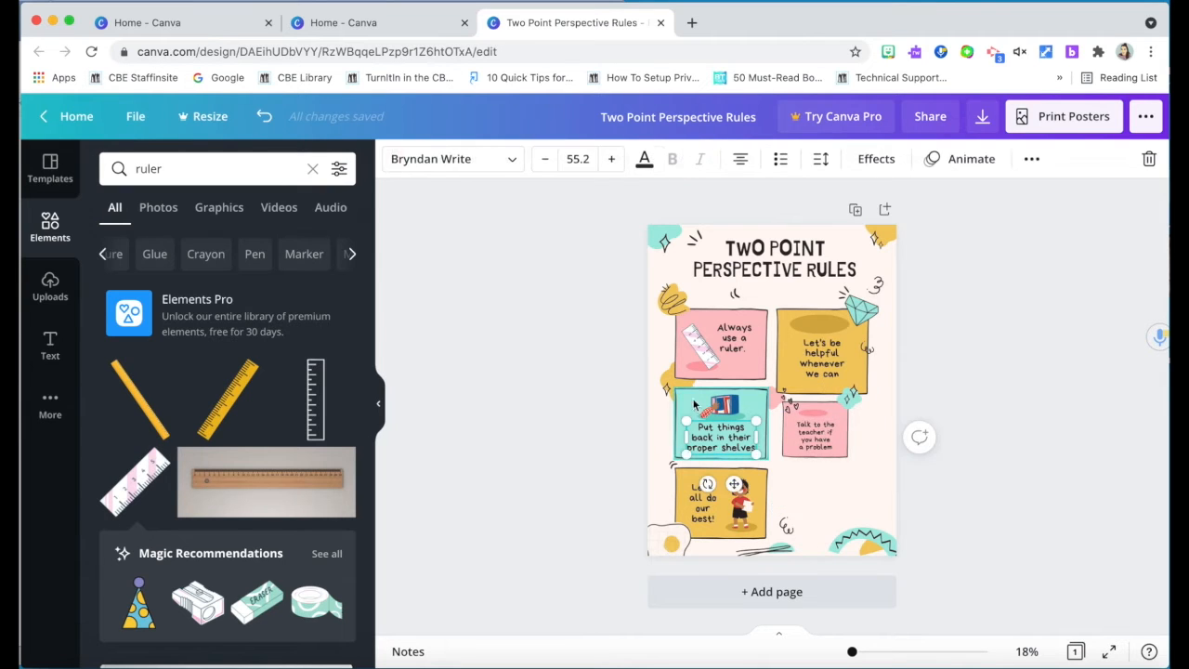
# Place a copy of the teal rule box below the small pink box and a copy of the egg doodle at the poster's right edge.
pyautogui.click(707, 441)
pyautogui.moveTo(708, 440); pyautogui.dragTo(809, 516)
pyautogui.click(995, 466)
pyautogui.moveTo(674, 542); pyautogui.dragTo(892, 417)
pyautogui.click(957, 472)
# Delete the books and boy illustrations from their rule boxes, along with the leftover graphic in the copied teal box.
pyautogui.click(721, 406)
pyautogui.press('Delete')
pyautogui.click(741, 504)
pyautogui.press('Delete')
pyautogui.click(824, 484)
pyautogui.press('Delete')
# Replace the "Let's be helpful whenever we can" rule with "Start with a horizon line.".
pyautogui.doubleClick(822, 357)
pyautogui.press('BackSpace')
pyautogui.write('Start with a horizon line.')
# Replace the original teal box's rule with "The vanishing points should be as far apart as you can make them" at font size 37.2.
pyautogui.doubleClick(721, 437)
pyautogui.write('The vanishing points should be as far apart as you can make them')
pyautogui.press('super+a')
pyautogui.click(545, 159)
pyautogui.click(612, 160)
pyautogui.click(613, 160)
pyautogui.click(614, 161)
pyautogui.click(613, 161)
pyautogui.click(613, 161)
pyautogui.click(613, 161)
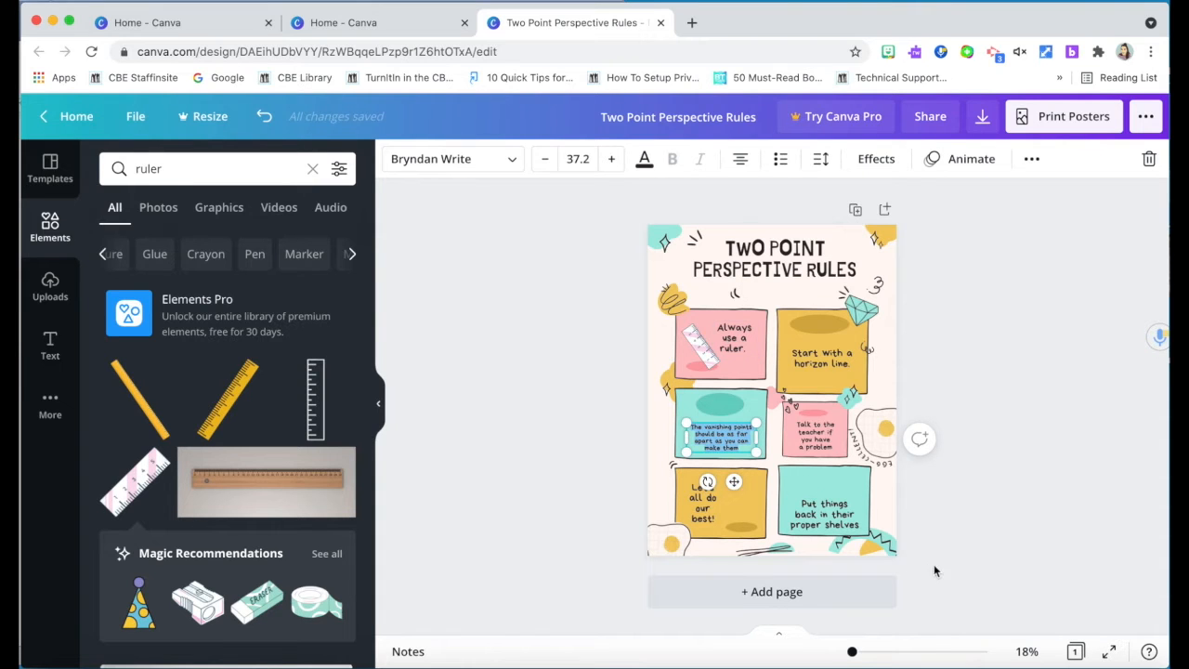
# Extend the horizon line rule in the yellow box with "Draw it in the center of your page.".
pyautogui.moveTo(853, 654); pyautogui.dragTo(854, 655)
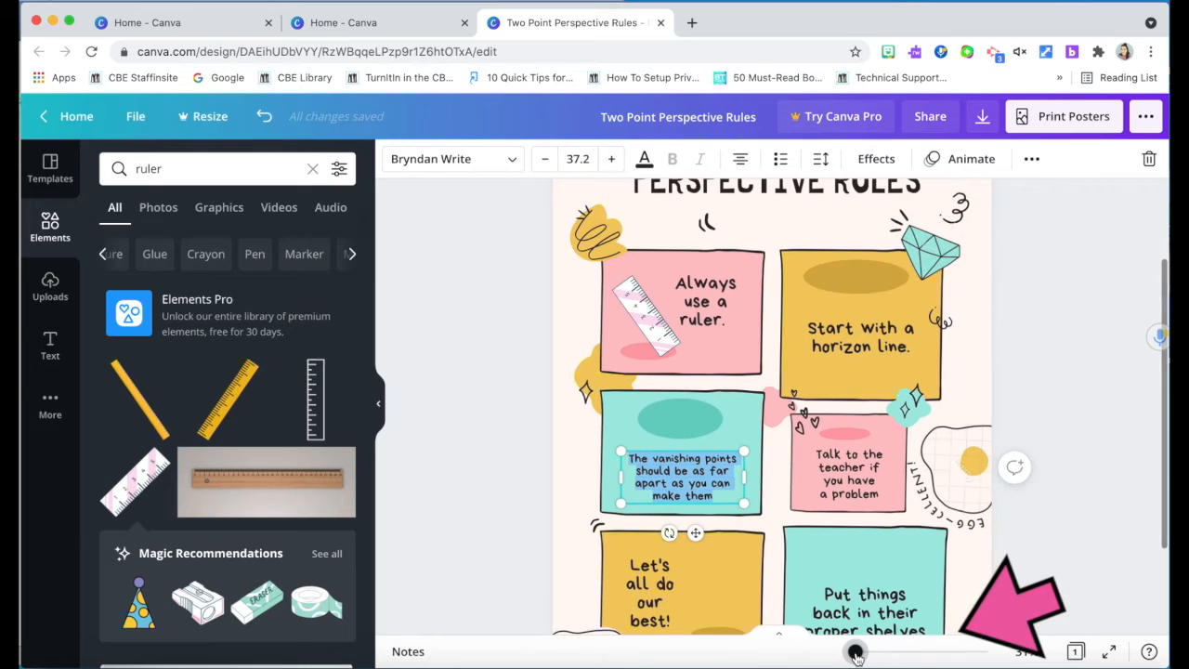
pyautogui.scroll(-2, 815, 531)
pyautogui.scroll(3, 815, 531)
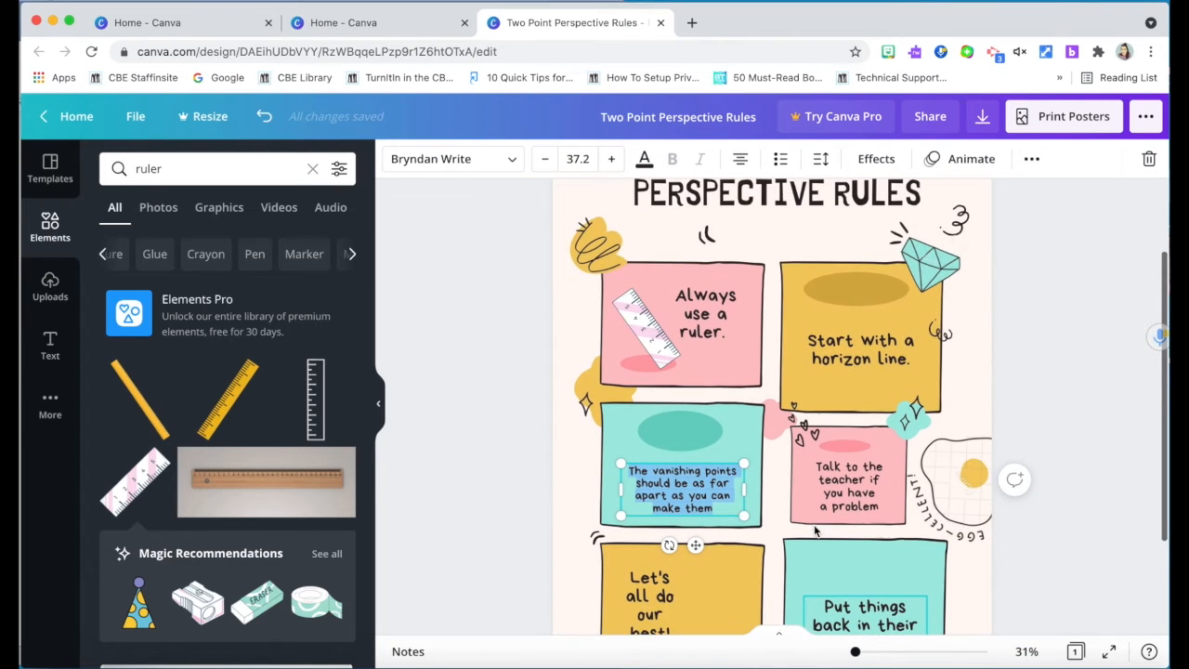
pyautogui.scroll(-3, 814, 531)
pyautogui.scroll(1, 815, 531)
pyautogui.scroll(1, 815, 531)
pyautogui.scroll(-3, 815, 530)
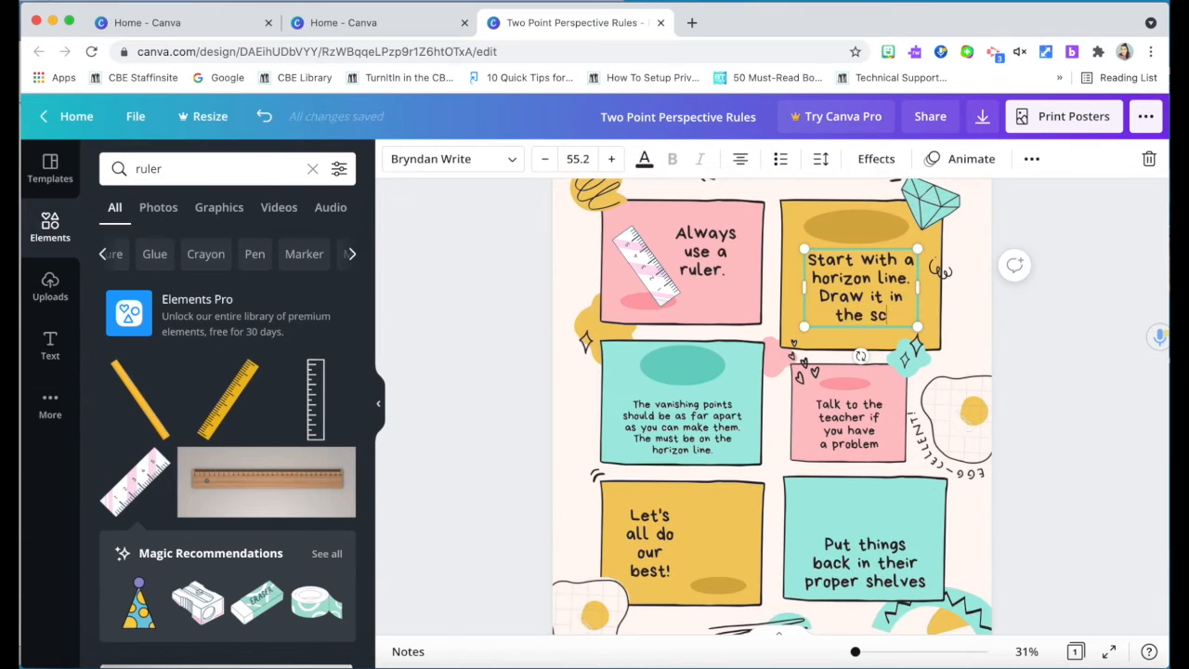
pyautogui.press('BackSpace')
pyautogui.press('BackSpace')
pyautogui.write('center of your page.')
# Change "center" to "centre" in the horizon line rule, reduce its font size, and reposition the text in the yellow box.
pyautogui.doubleClick(879, 308)
pyautogui.write('centre')
pyautogui.press('super+a')
pyautogui.click(545, 159)
pyautogui.click(861, 289)
pyautogui.moveTo(860, 289); pyautogui.dragTo(860, 298)
# Replace the "Let's all do our best!" rule with "Vertical lines should be at a 90 degree angle to the horizon line.".
pyautogui.doubleClick(650, 544)
pyautogui.press('super+a')
pyautogui.press('BackSpace')
pyautogui.write('Vertical lines should be at a 90 deg')
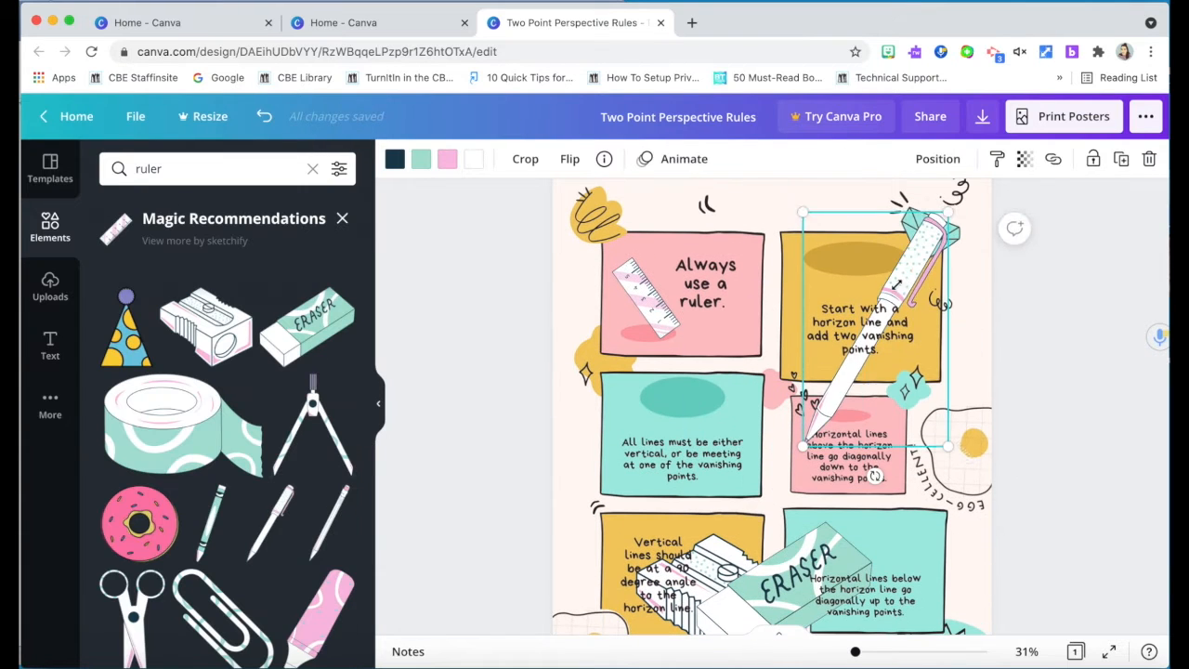
# Shrink and tilt the pen graphic and place it above the text in the horizon line box.
pyautogui.moveTo(841, 278)
pyautogui.mouseDown()
pyautogui.moveTo(874, 229)
pyautogui.moveTo(857, 281)
pyautogui.mouseUp()
pyautogui.moveTo(857, 260); pyautogui.dragTo(857, 279)
pyautogui.moveTo(874, 234); pyautogui.dragTo(875, 267)
pyautogui.moveTo(793, 317); pyautogui.dragTo(809, 334)
pyautogui.click(1031, 389)
# Position the flattened dark yellow oval as a shadow under the pen and fine-tune the pen's placement.
pyautogui.click(924, 279)
pyautogui.click(873, 288)
pyautogui.moveTo(856, 280); pyautogui.dragTo(857, 284)
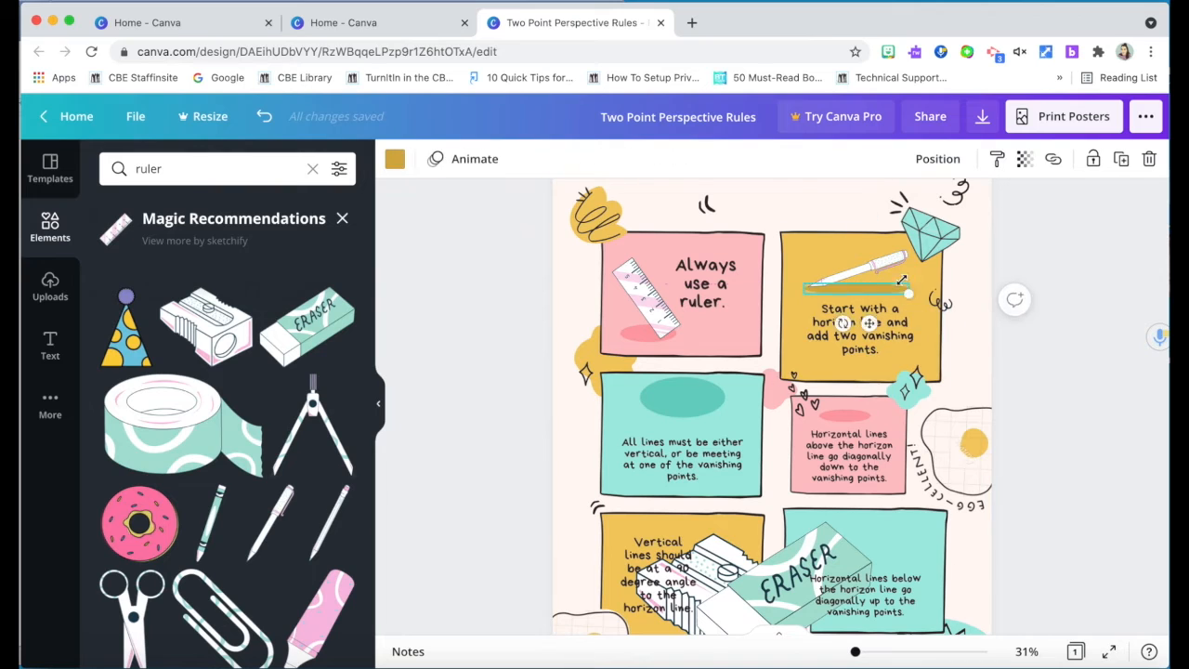
pyautogui.click(866, 265)
pyautogui.moveTo(805, 326); pyautogui.dragTo(811, 331)
# Move the protractor onto the teal rule box and set the sharpener aside past the poster's right edge with teal outlines.
pyautogui.click(683, 398)
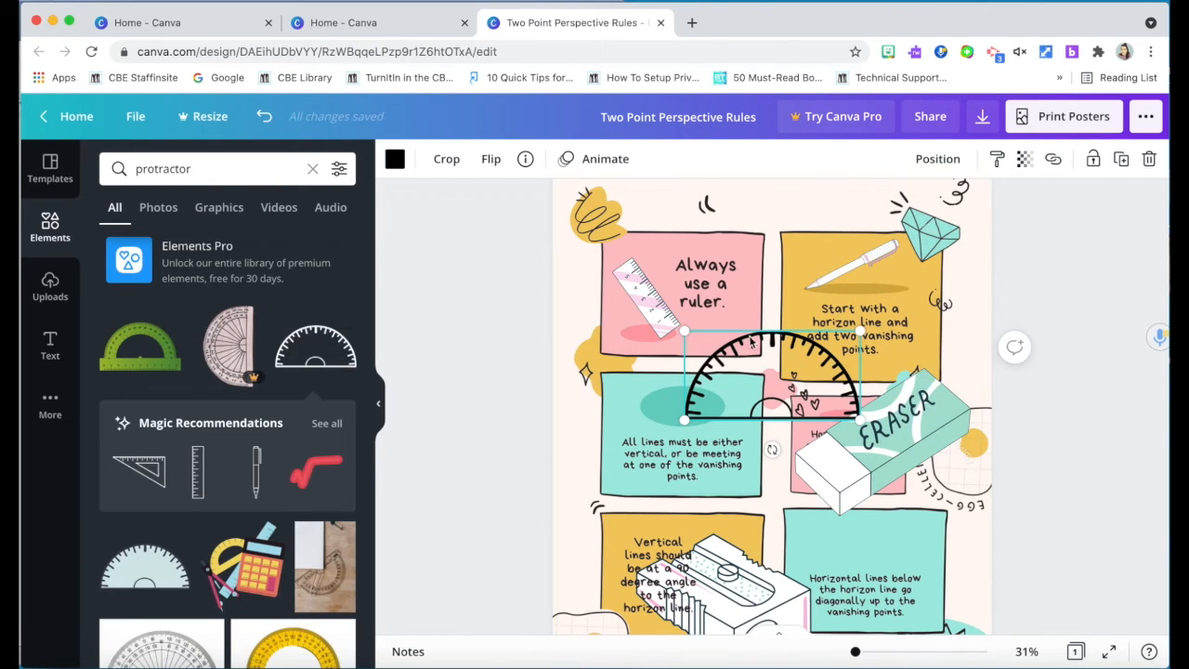
pyautogui.moveTo(744, 346); pyautogui.dragTo(650, 370)
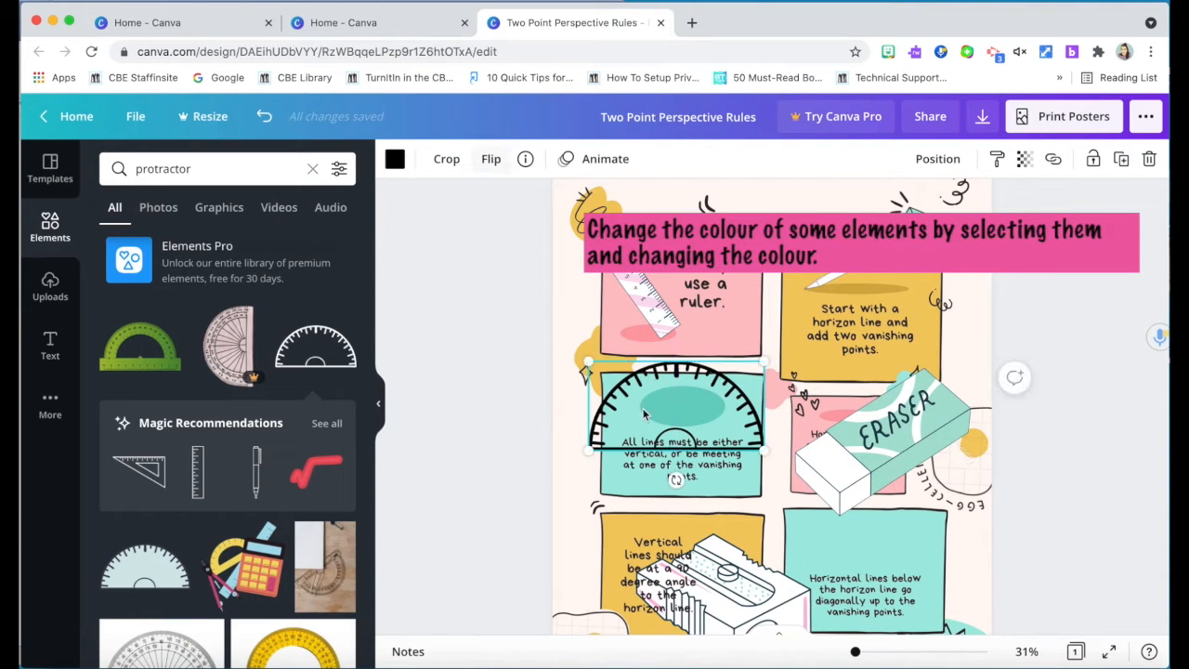
pyautogui.click(393, 162)
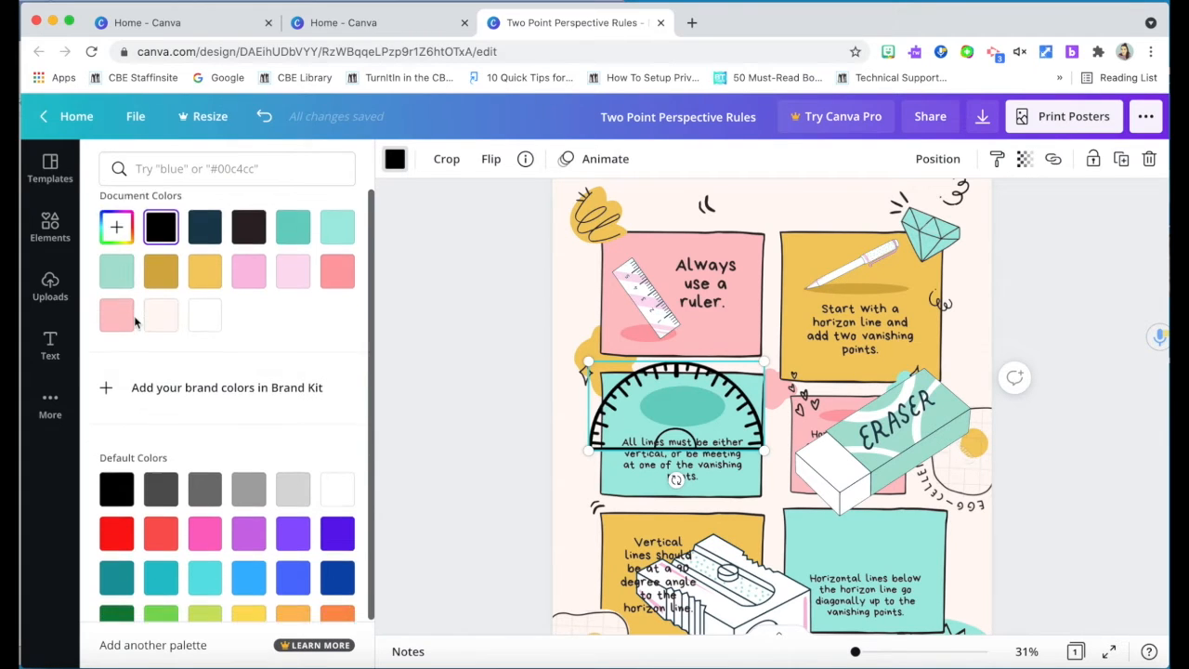
pyautogui.scroll(-2, 135, 323)
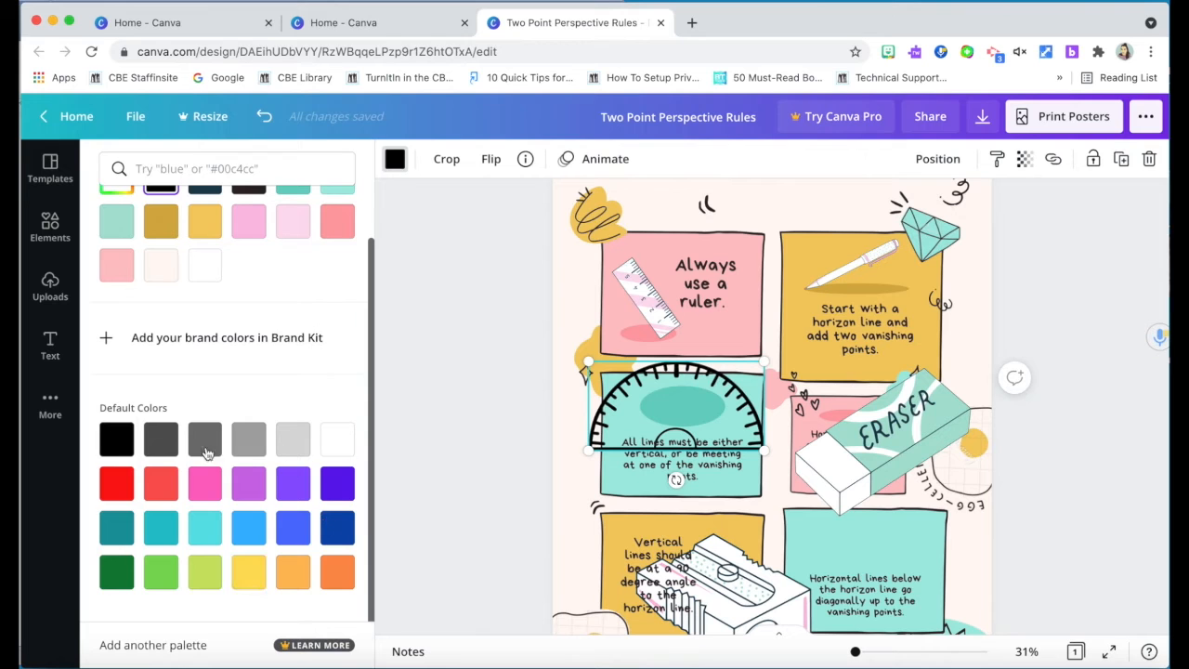
pyautogui.scroll(2, 286, 343)
pyautogui.moveTo(778, 606); pyautogui.dragTo(1043, 361)
pyautogui.click(293, 244)
# Recolour the protractor with the darker teal from the document colours.
pyautogui.click(676, 406)
pyautogui.click(395, 159)
pyautogui.click(293, 244)
# Shrink the protractor into the upper part of the "Vertical lines" box and arrange the rule text beneath it.
pyautogui.moveTo(676, 409); pyautogui.dragTo(704, 550)
pyautogui.moveTo(801, 513); pyautogui.dragTo(749, 546)
pyautogui.scroll(-2, 744, 544)
pyautogui.moveTo(706, 502); pyautogui.dragTo(688, 555)
pyautogui.click(668, 520)
pyautogui.moveTo(725, 478); pyautogui.dragTo(726, 485)
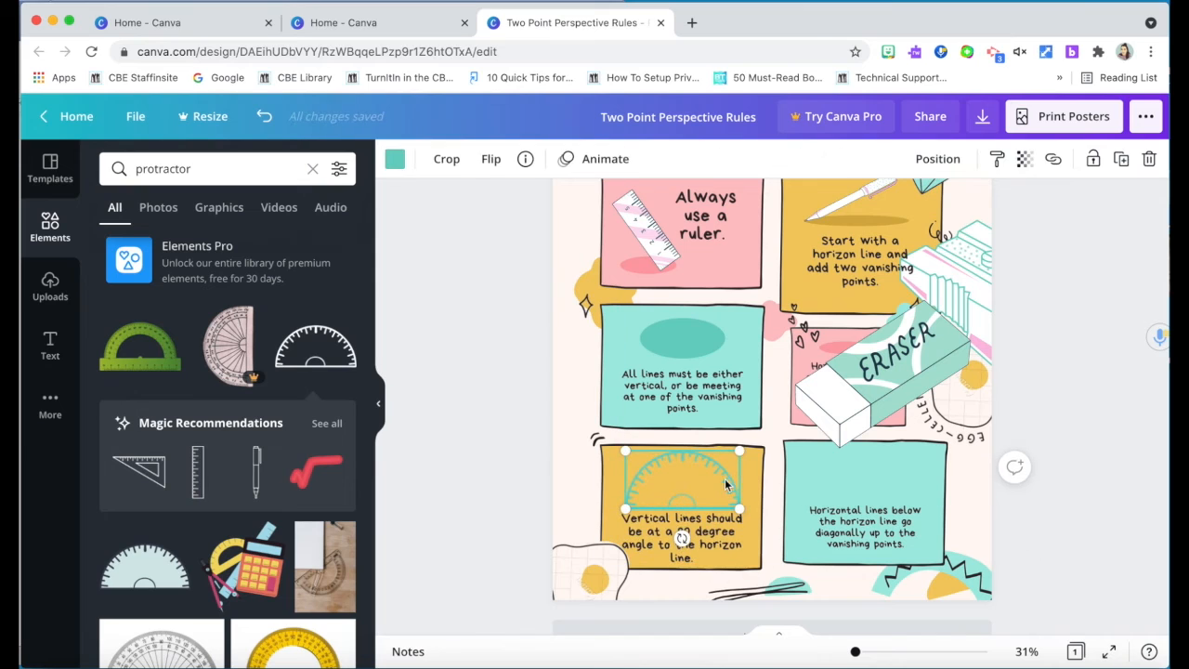
pyautogui.click(662, 452)
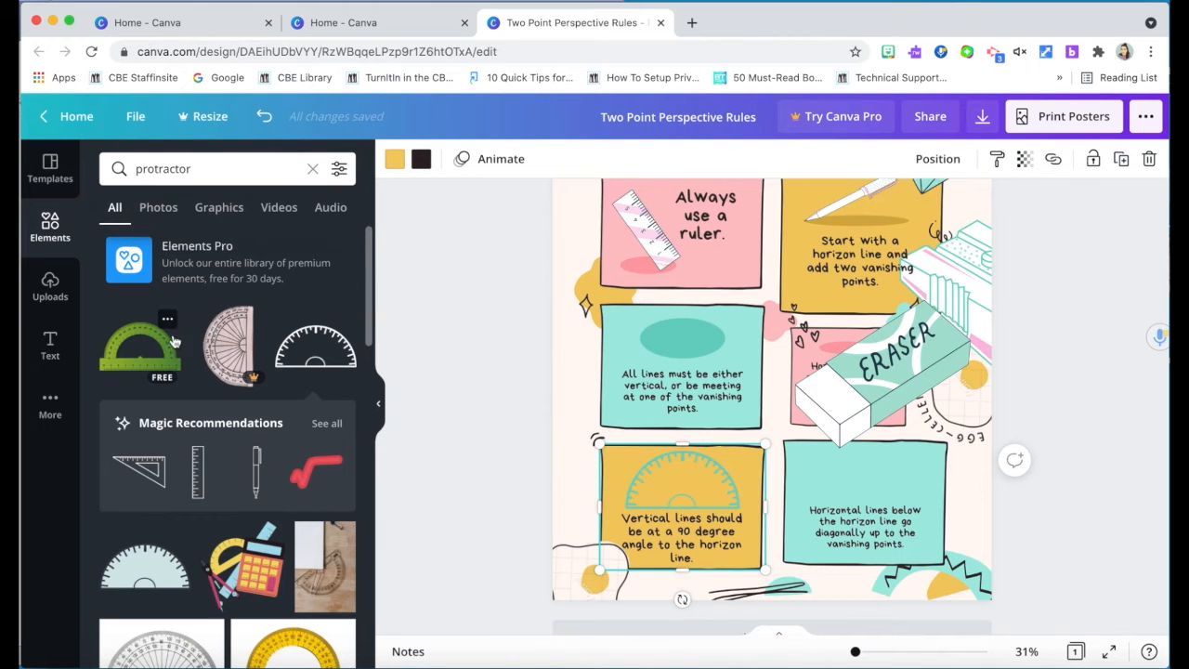
# Search the elements for "lines", add a plain solid line, and move it down across the protractor.
pyautogui.click(209, 177)
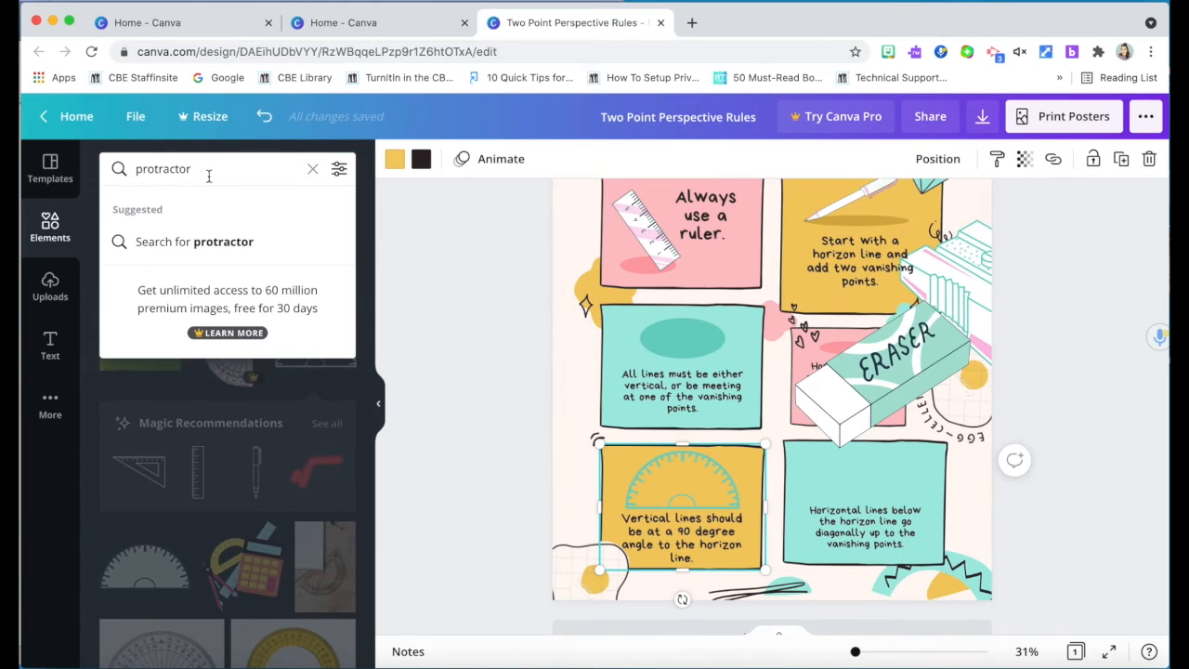
pyautogui.moveTo(209, 177); pyautogui.dragTo(116, 168)
pyautogui.write('lines')
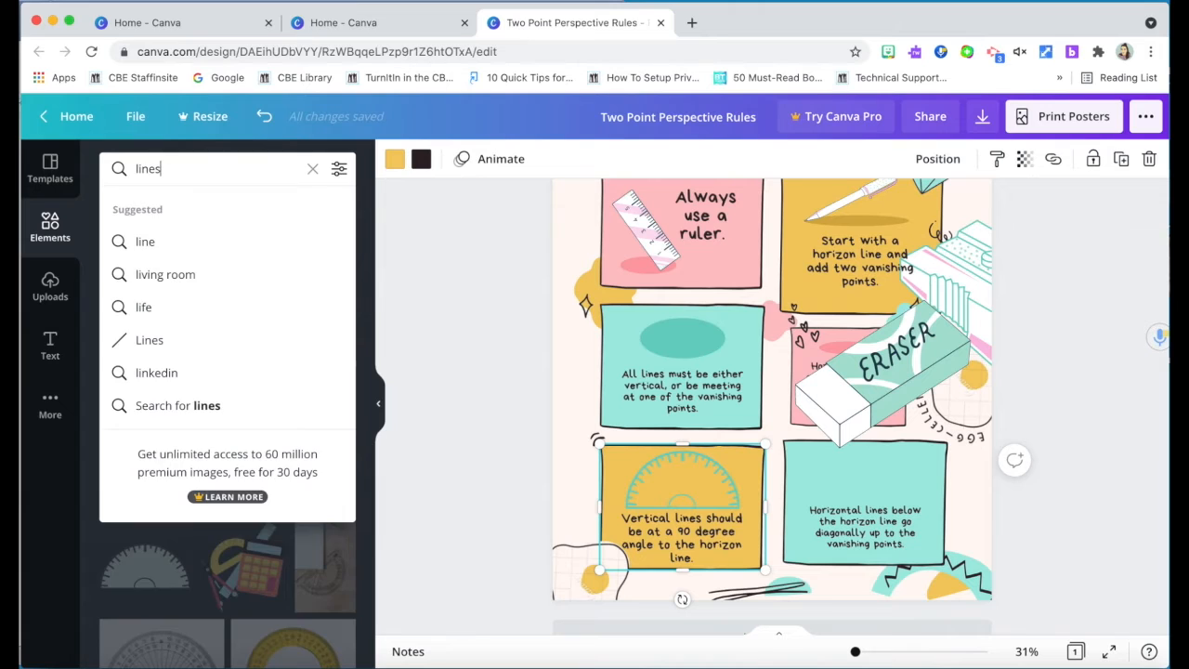
pyautogui.press('Return')
pyautogui.scroll(-3, 155, 547)
pyautogui.click(153, 551)
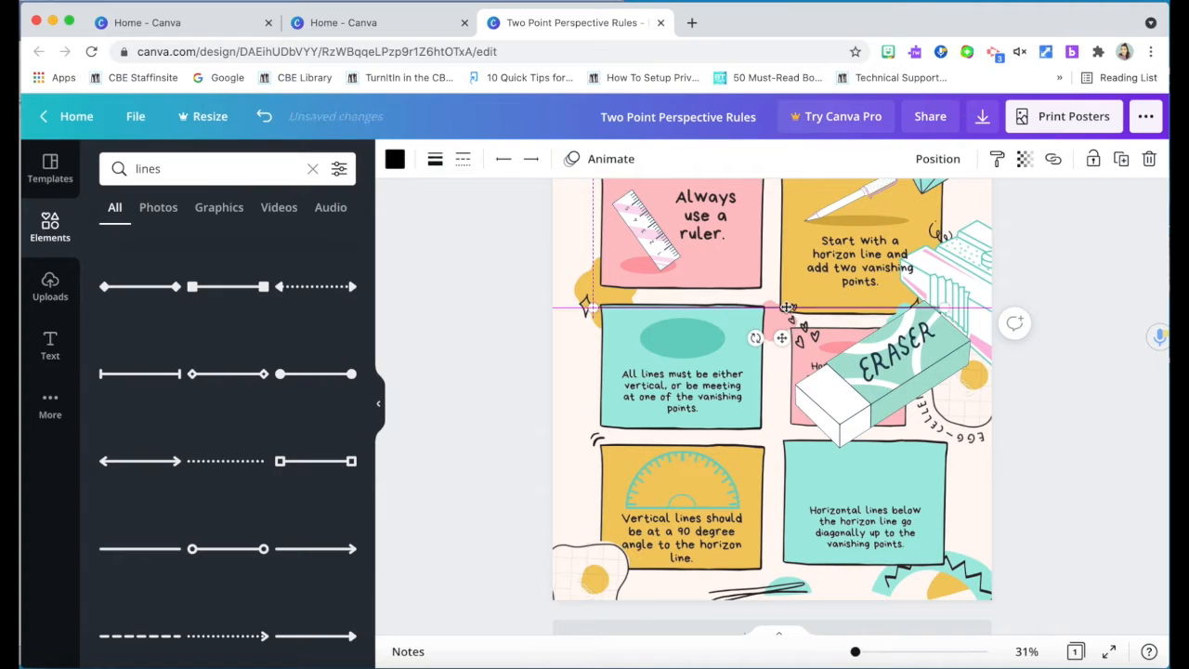
pyautogui.moveTo(786, 338); pyautogui.dragTo(777, 501)
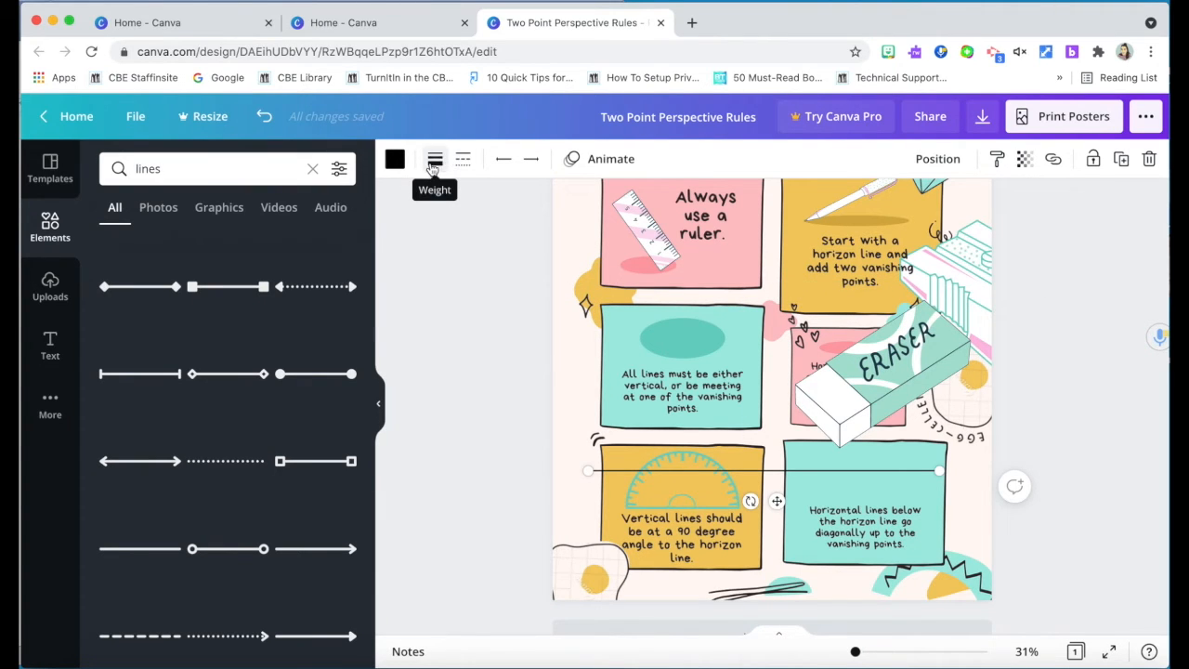
# Set the line's weight to 14 and recolour it coral pink from the document colours.
pyautogui.click(434, 164)
pyautogui.moveTo(532, 214); pyautogui.dragTo(541, 212)
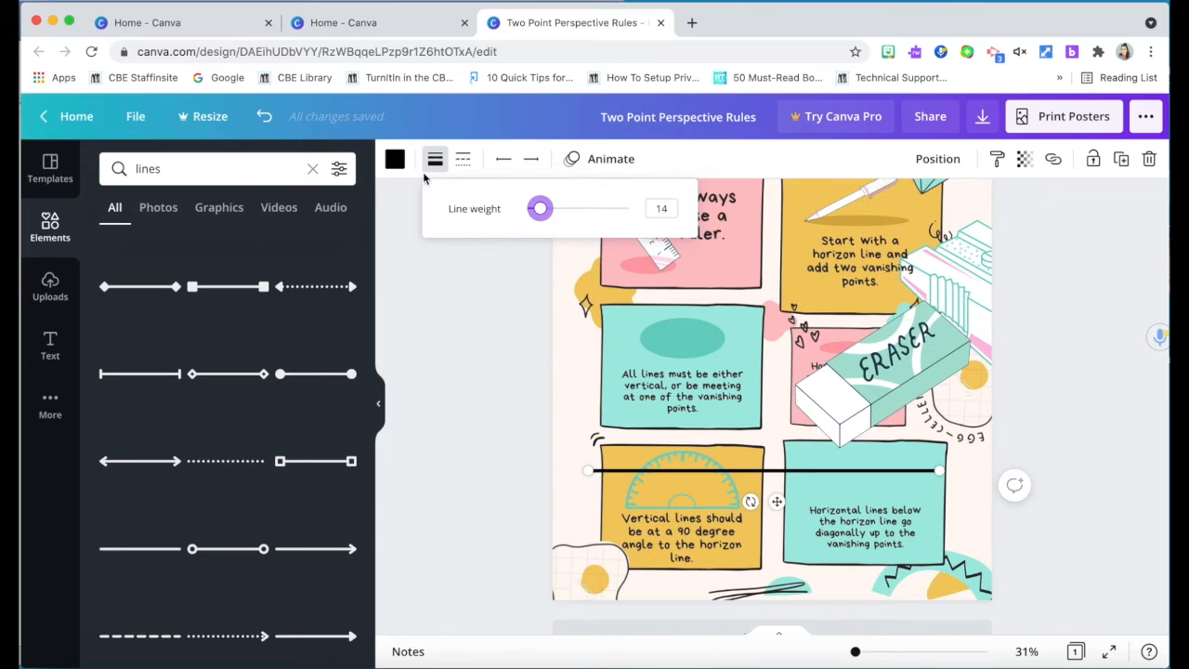
pyautogui.click(394, 162)
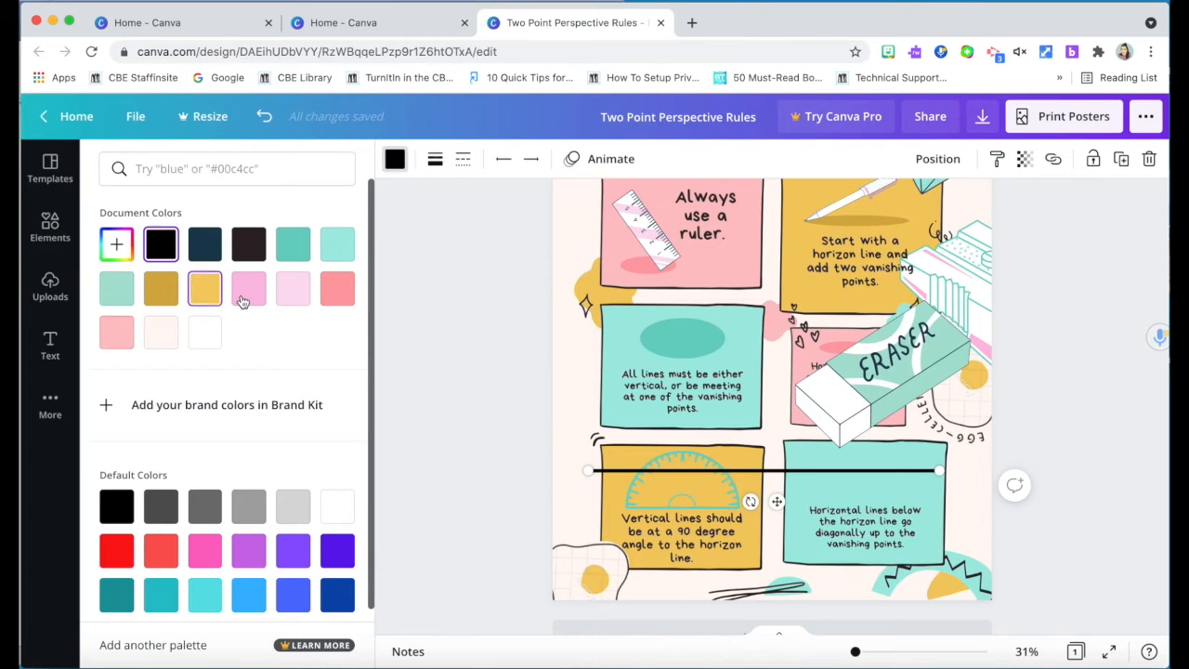
pyautogui.click(339, 295)
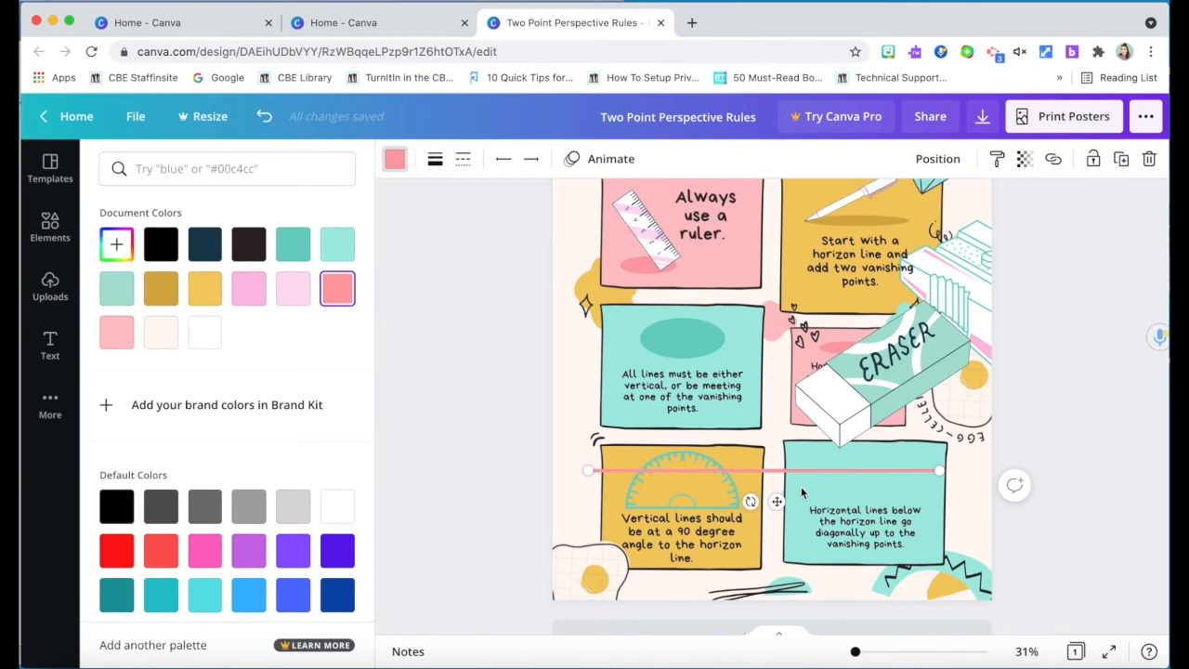
# Turn the pink line vertical, shorten it to the protractor's height, and centre it on the protractor.
pyautogui.moveTo(938, 470); pyautogui.dragTo(908, 420)
pyautogui.moveTo(740, 477); pyautogui.dragTo(823, 457)
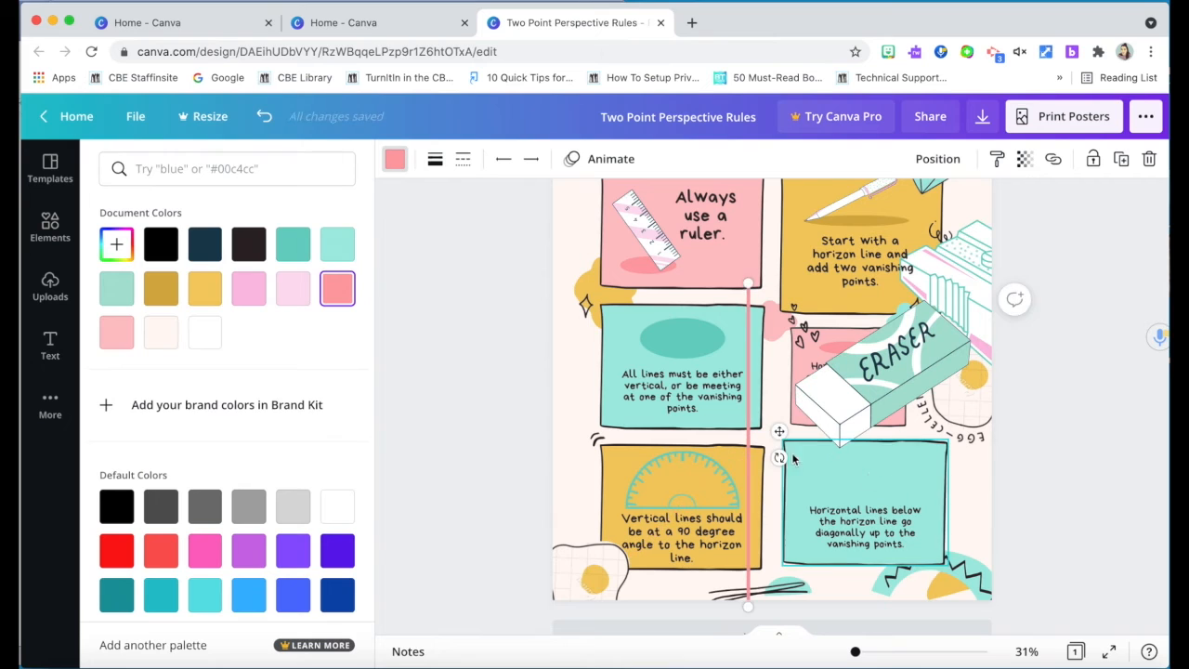
pyautogui.moveTo(750, 284); pyautogui.dragTo(682, 447)
pyautogui.click(780, 488)
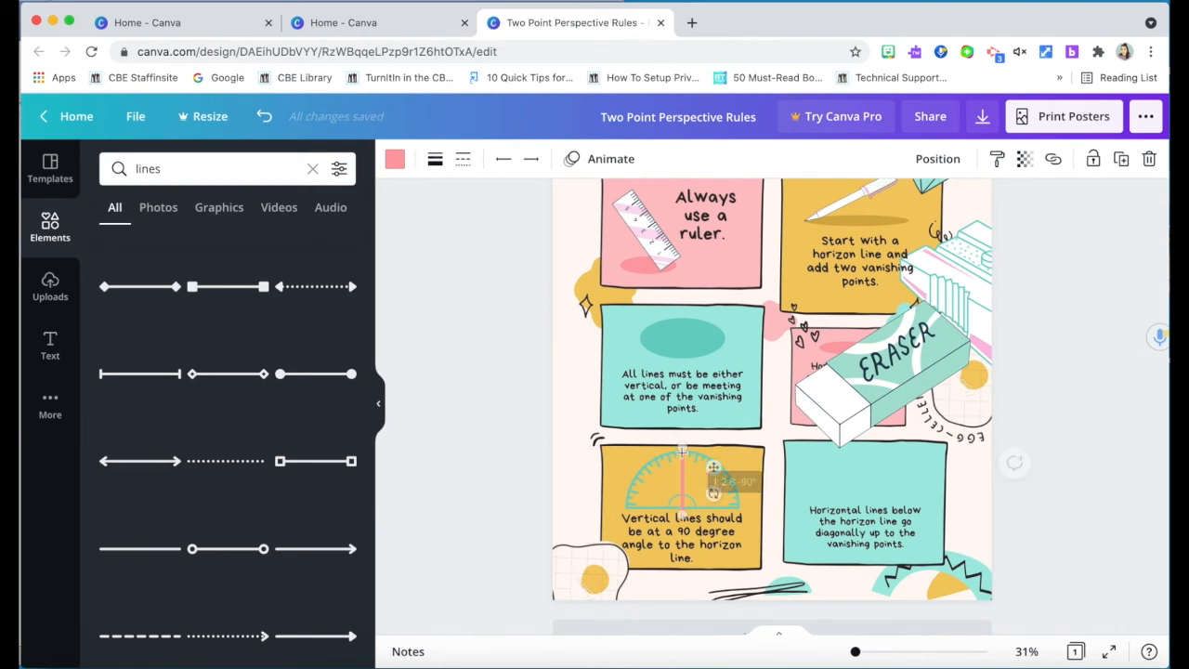
# Reduce the font size of the "Vertical lines should be at a 90 degree angle" text beneath the protractor.
pyautogui.tripleClick(685, 546)
pyautogui.click(545, 158)
pyautogui.click(544, 158)
pyautogui.click(544, 159)
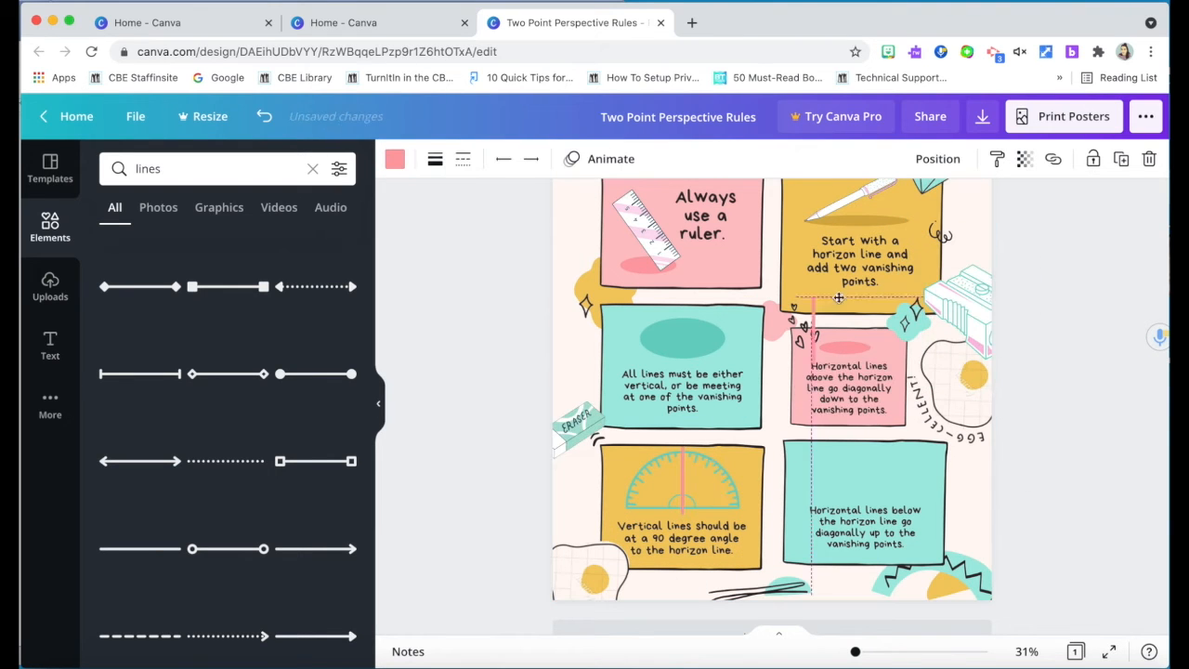
# Place a copy of the pink line horizontally beneath the pen and extend it past the gold box's right edge.
pyautogui.moveTo(839, 297); pyautogui.dragTo(834, 223)
pyautogui.moveTo(611, 327); pyautogui.dragTo(612, 327)
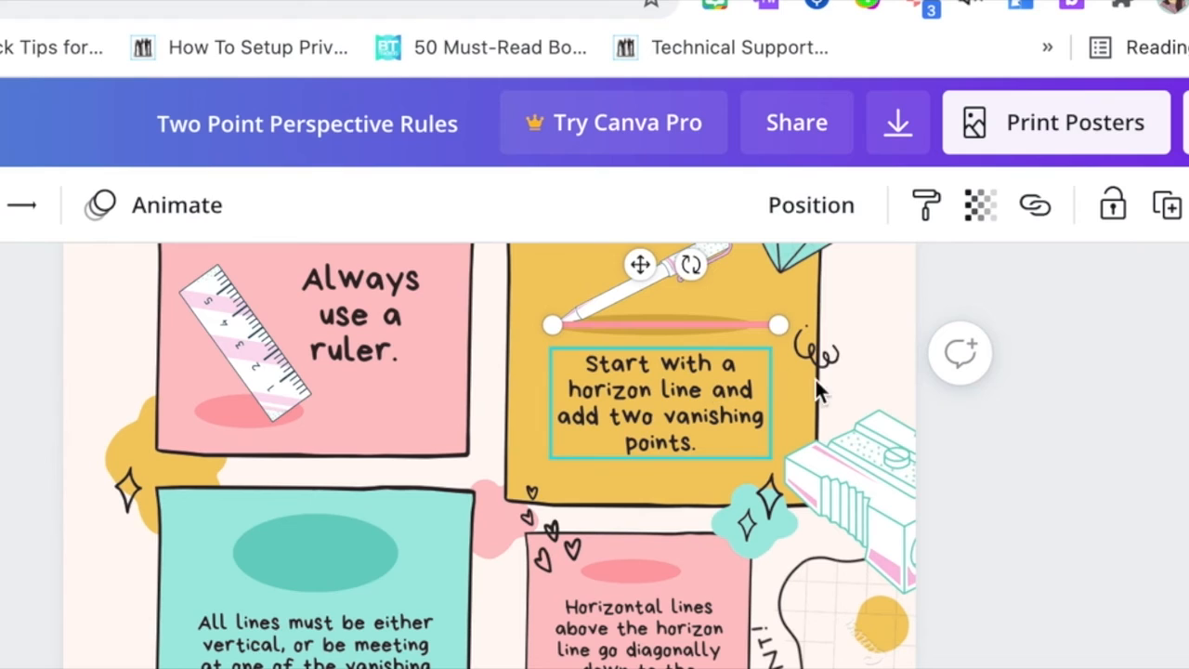
pyautogui.moveTo(800, 324); pyautogui.dragTo(885, 323)
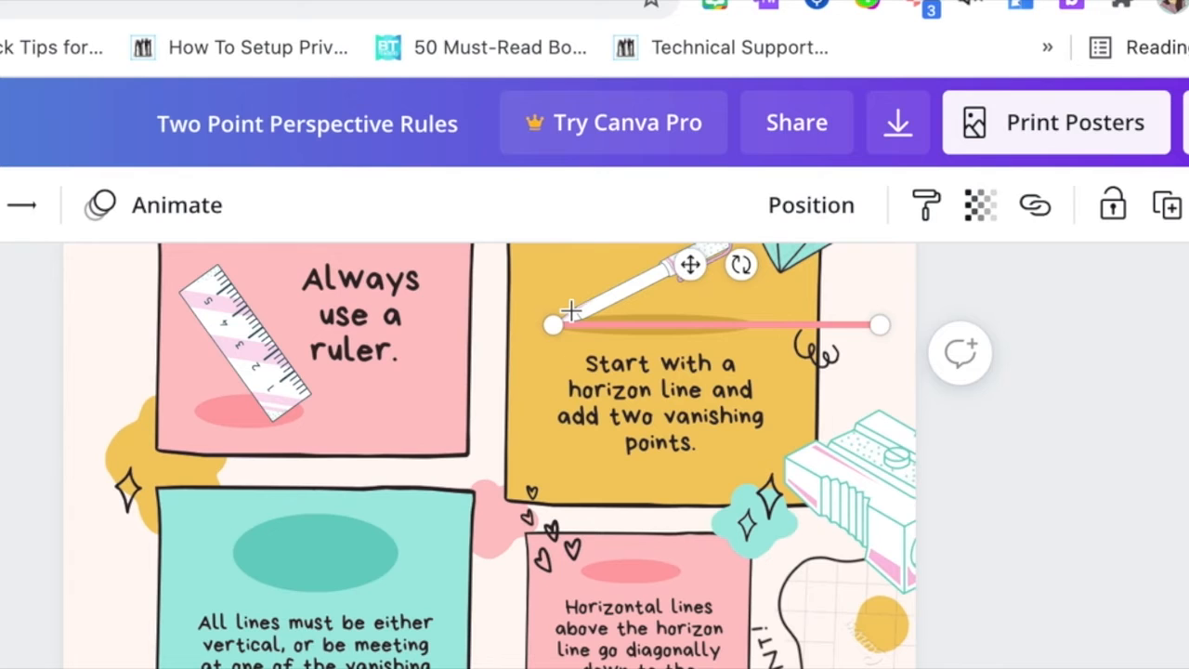
pyautogui.click(1081, 546)
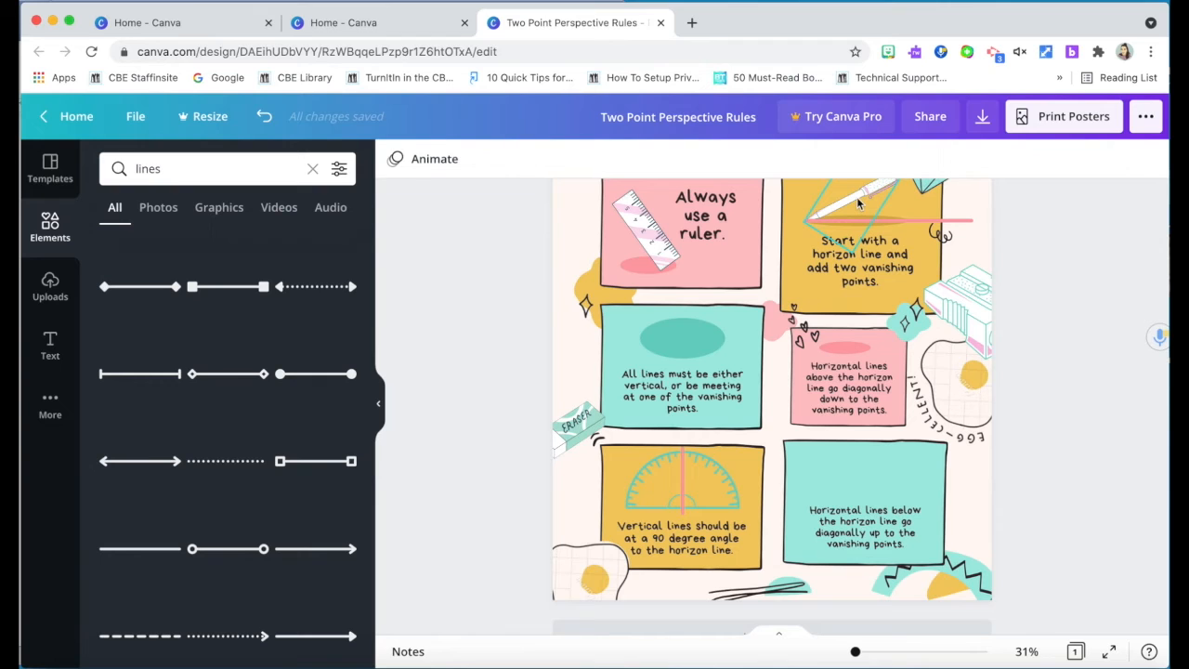
# Bring the pen in the "Start with a horizon line" box to the front of the layer order.
pyautogui.click(846, 203)
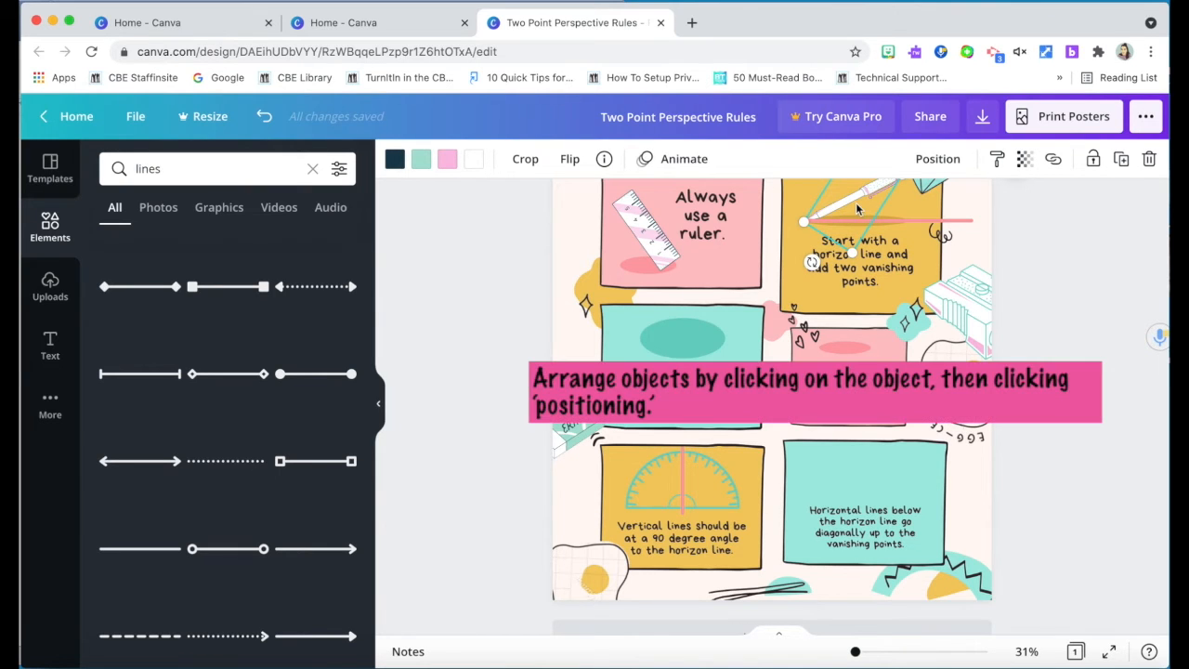
pyautogui.click(937, 160)
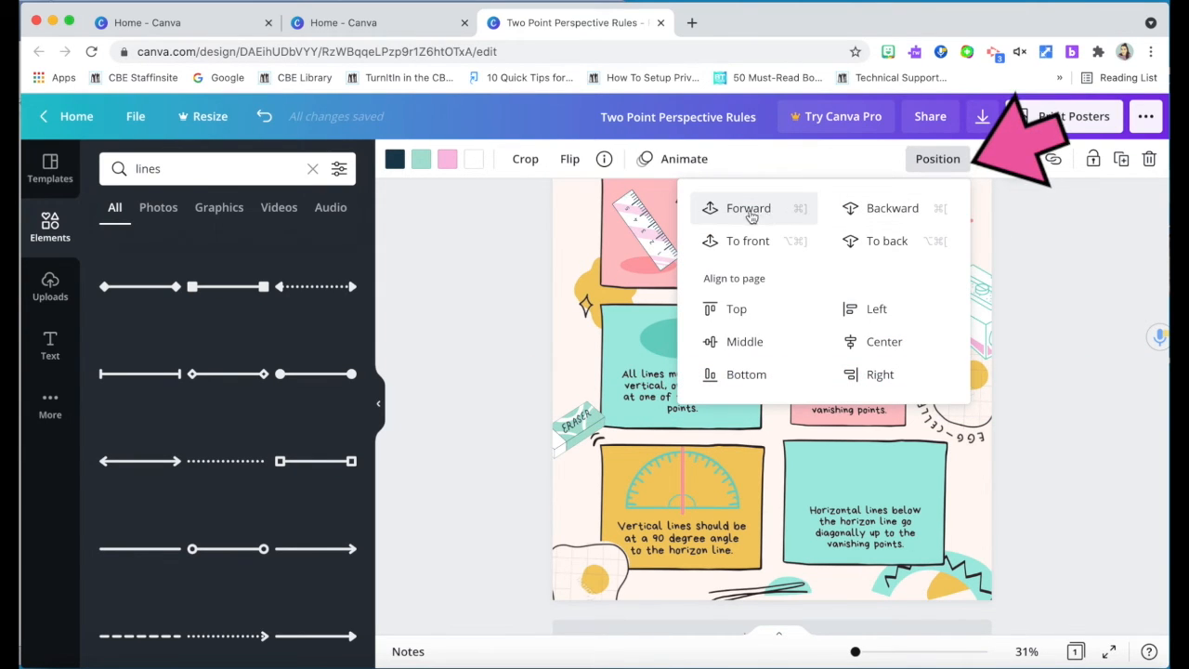
pyautogui.click(746, 241)
pyautogui.click(1068, 291)
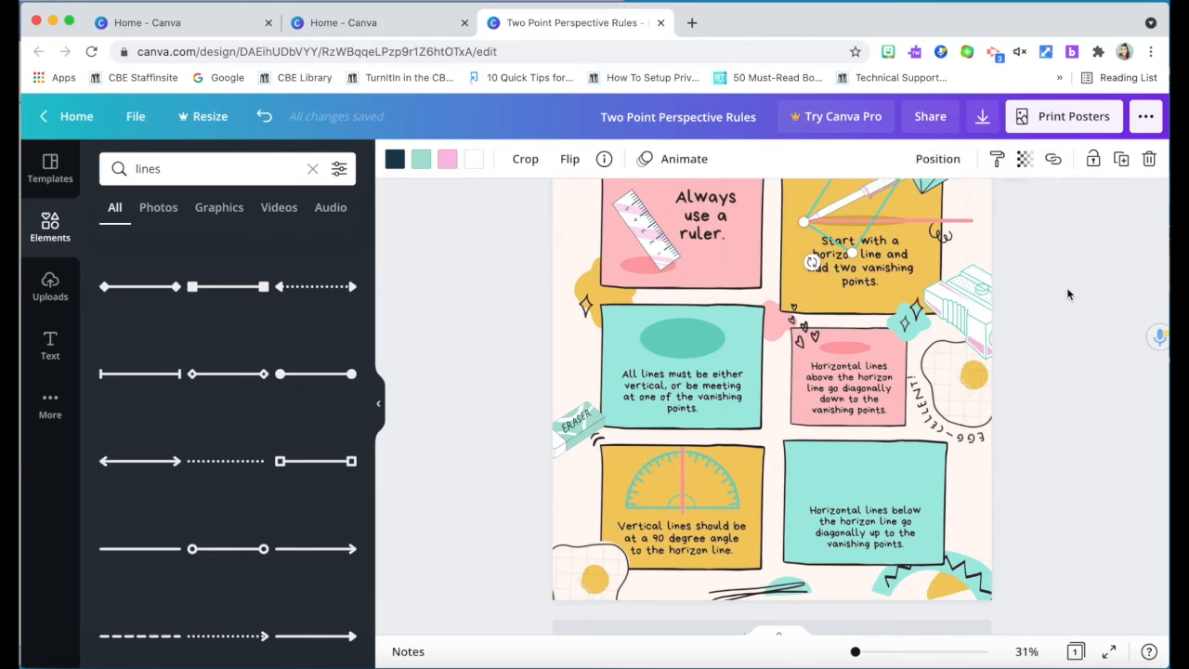
# Move the pencil sharpener up beside the gold box and send it to the back.
pyautogui.moveTo(979, 312); pyautogui.dragTo(982, 287)
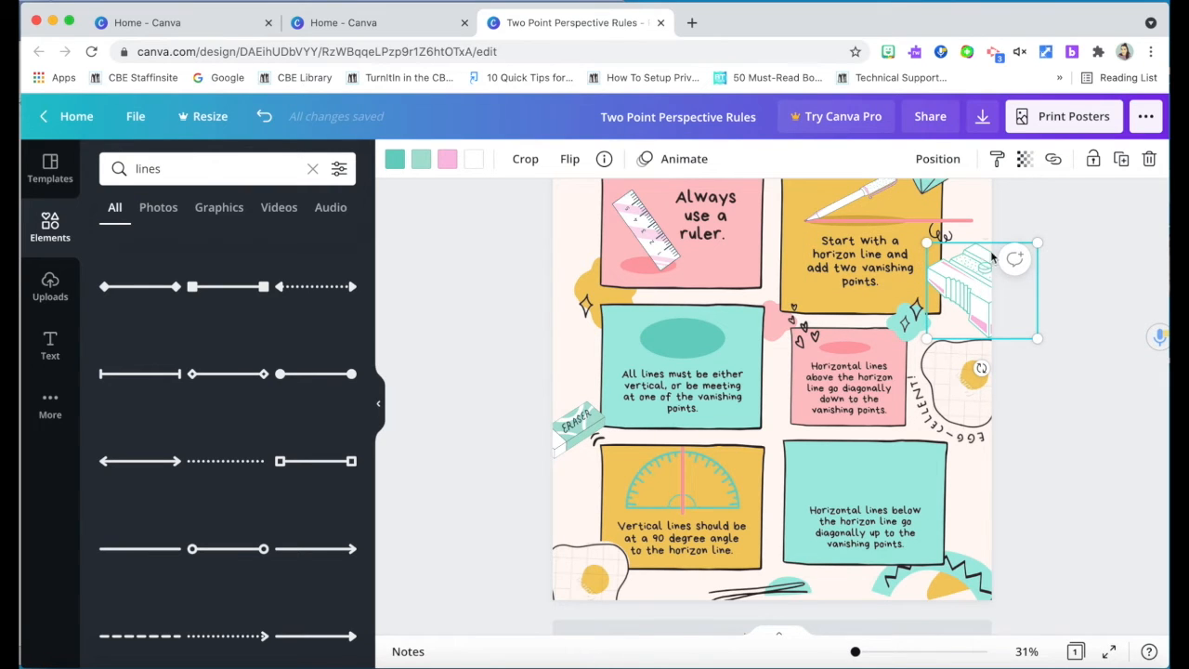
pyautogui.click(941, 160)
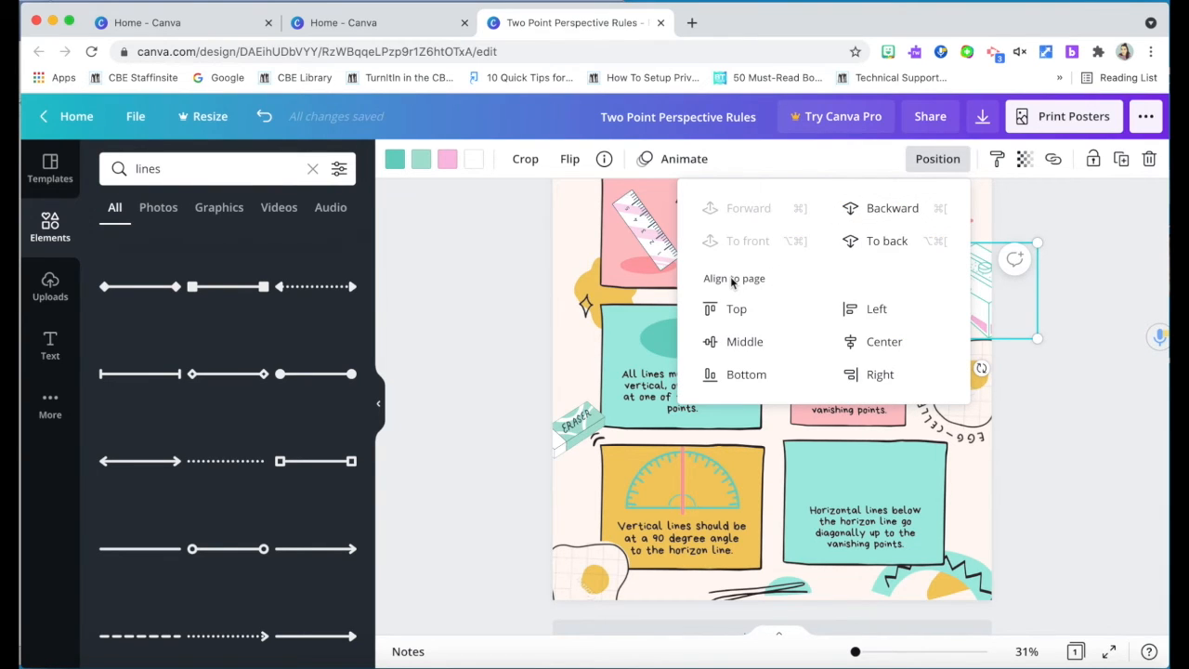
pyautogui.click(883, 241)
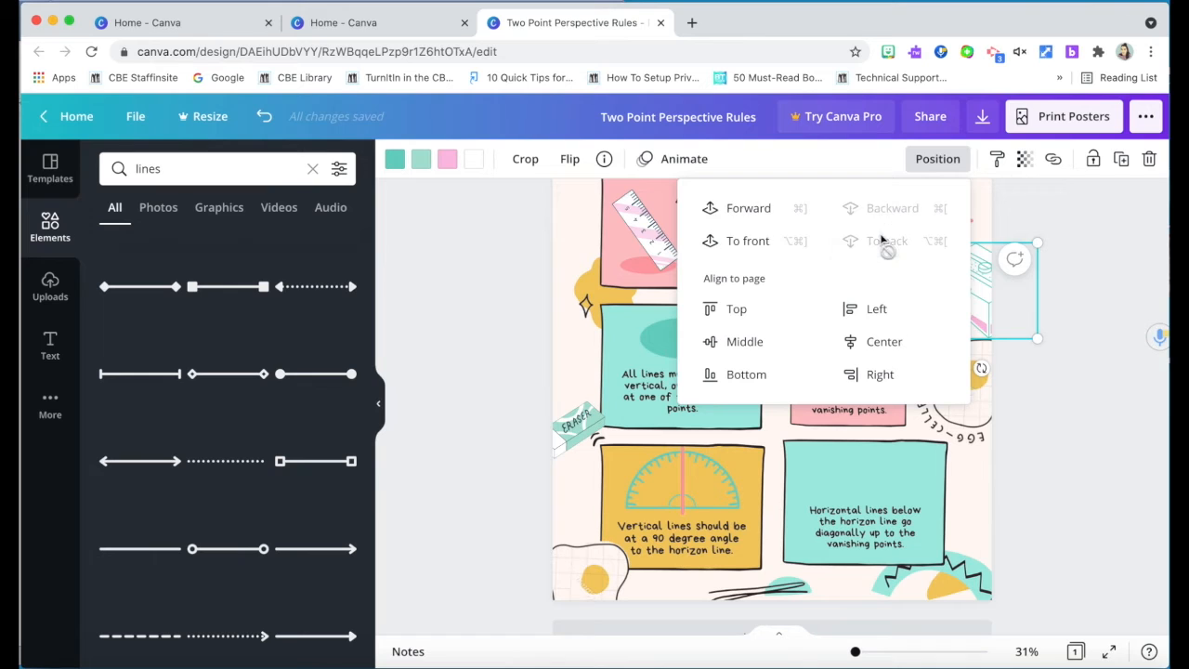
pyautogui.click(1095, 383)
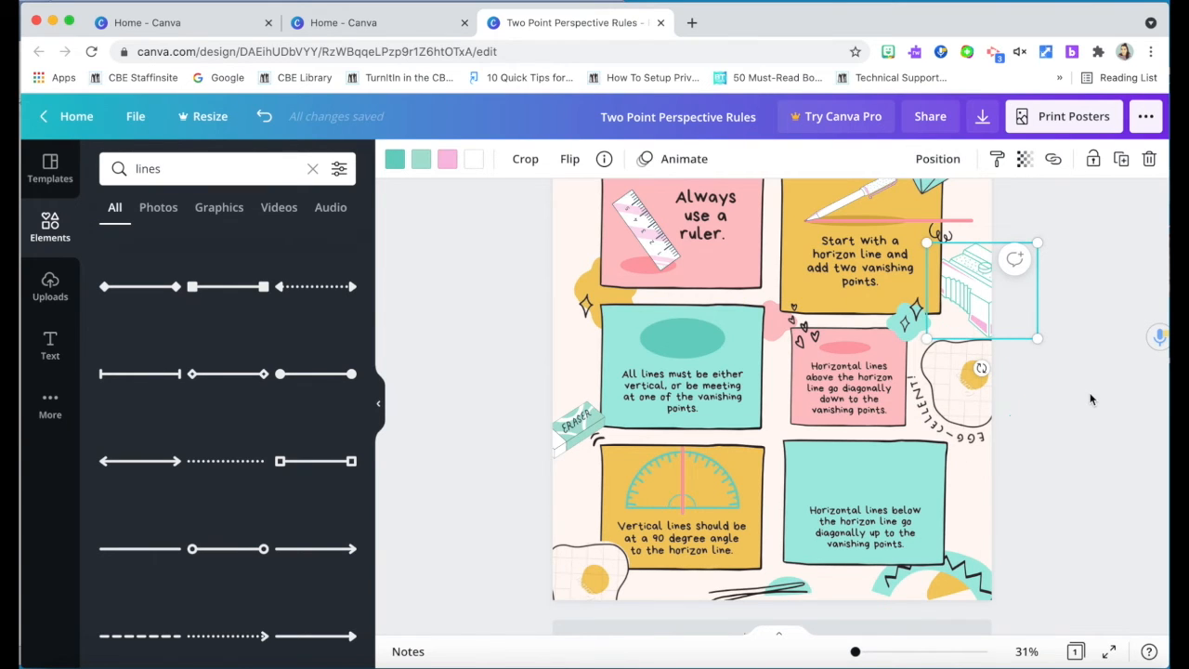
pyautogui.click(1091, 399)
# Bring the pencil sharpener forward over the gold box and enlarge it from its upper-left corner.
pyautogui.click(987, 298)
pyautogui.click(938, 159)
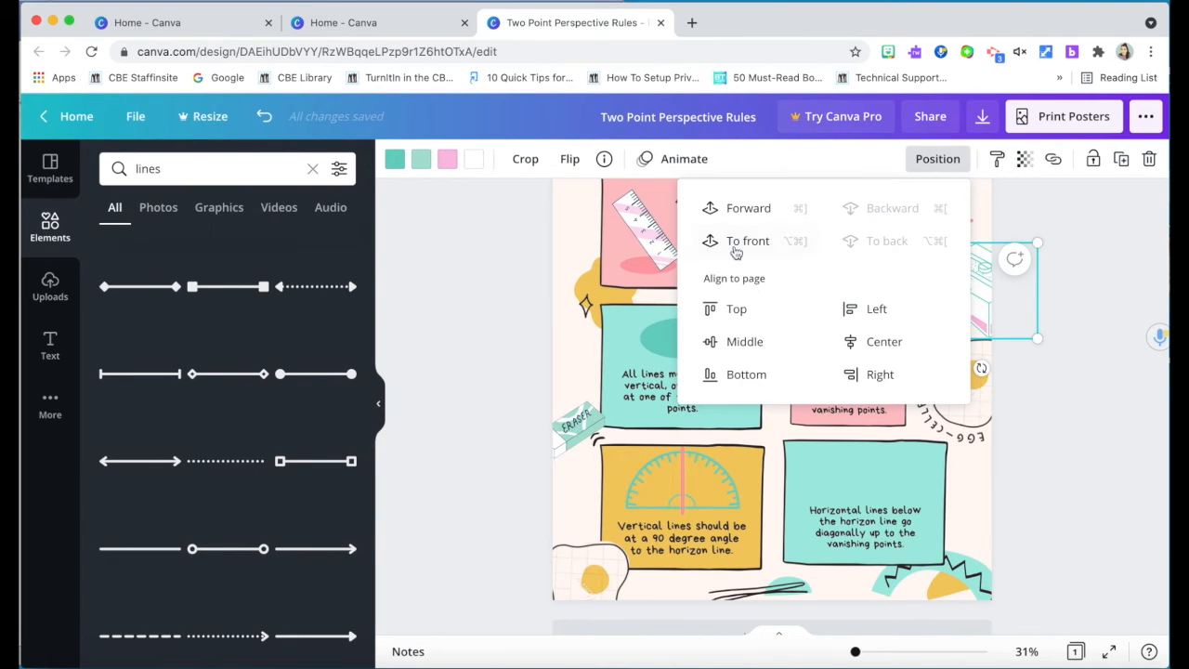
pyautogui.click(741, 214)
pyautogui.click(1057, 420)
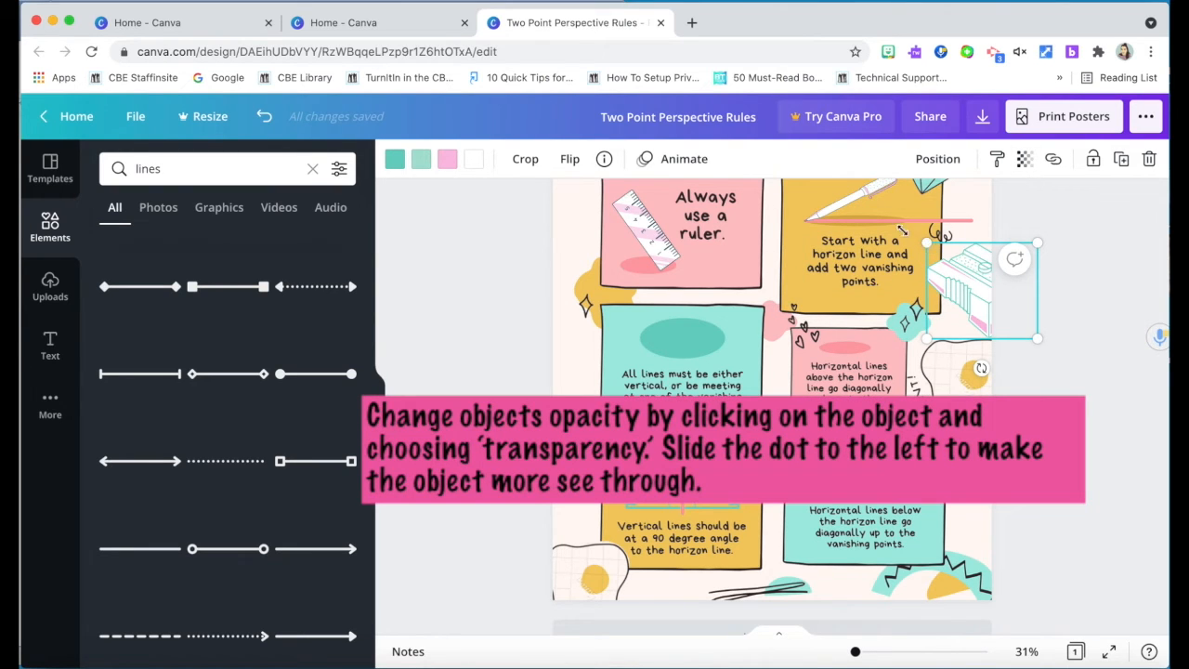
pyautogui.moveTo(907, 232); pyautogui.dragTo(897, 218)
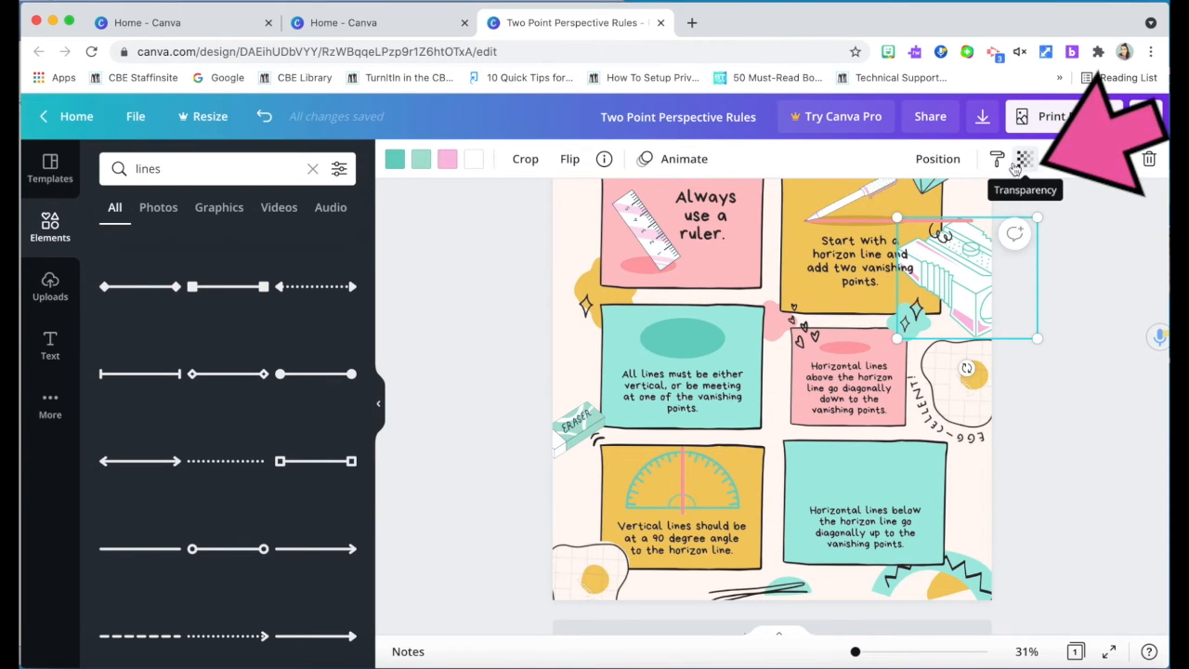
# Try the pencil sharpener at a transparency of 39 and restore it to 100.
pyautogui.click(1023, 160)
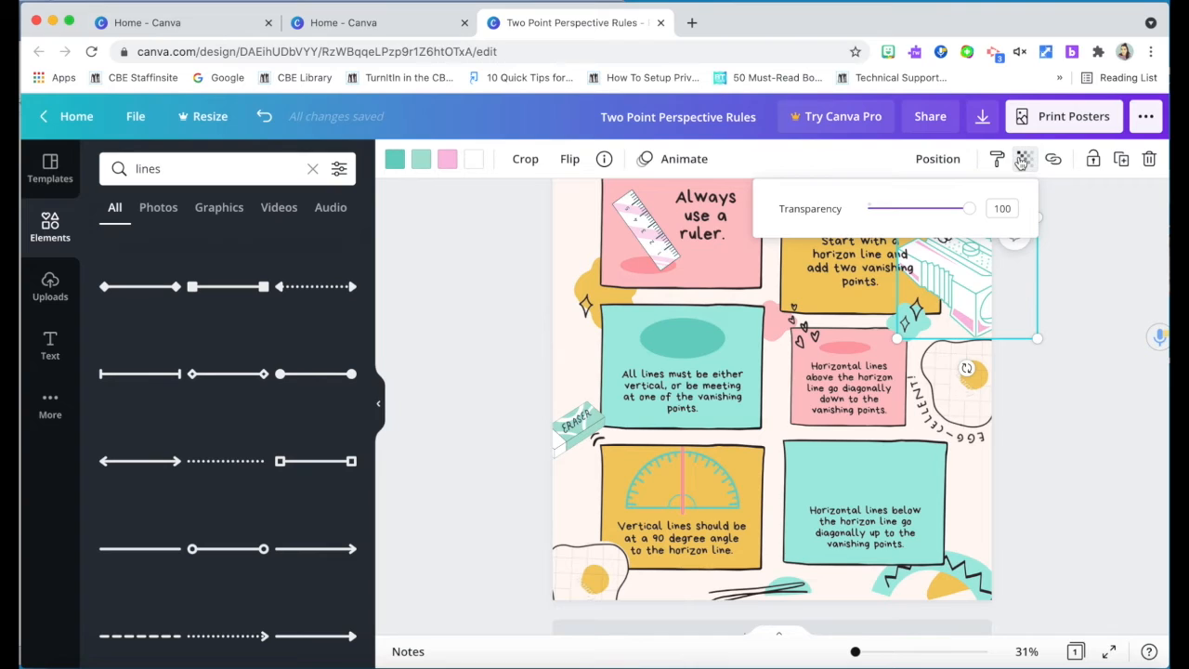
pyautogui.moveTo(971, 212); pyautogui.dragTo(907, 212)
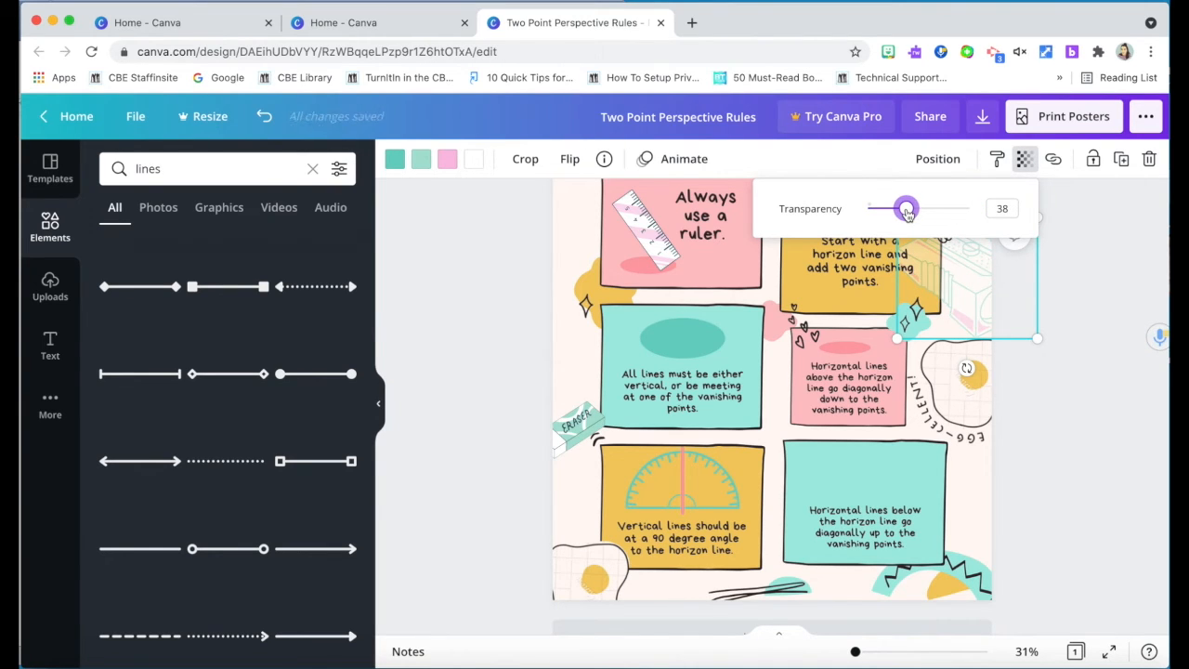
pyautogui.click(1074, 289)
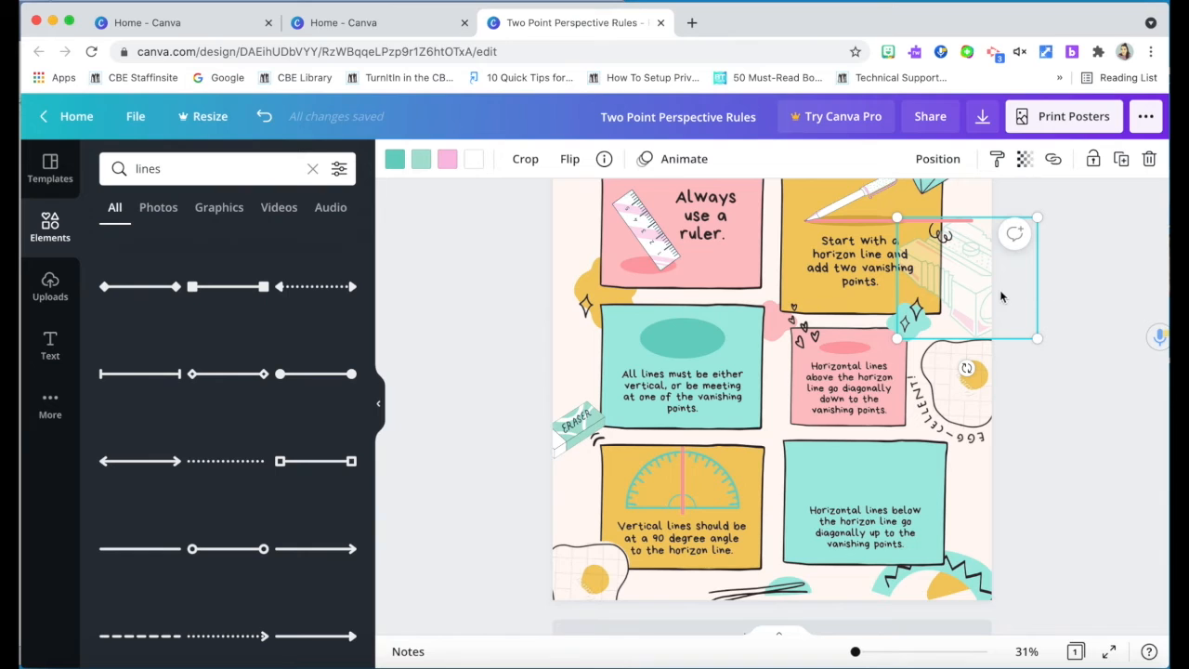
pyautogui.click(1025, 159)
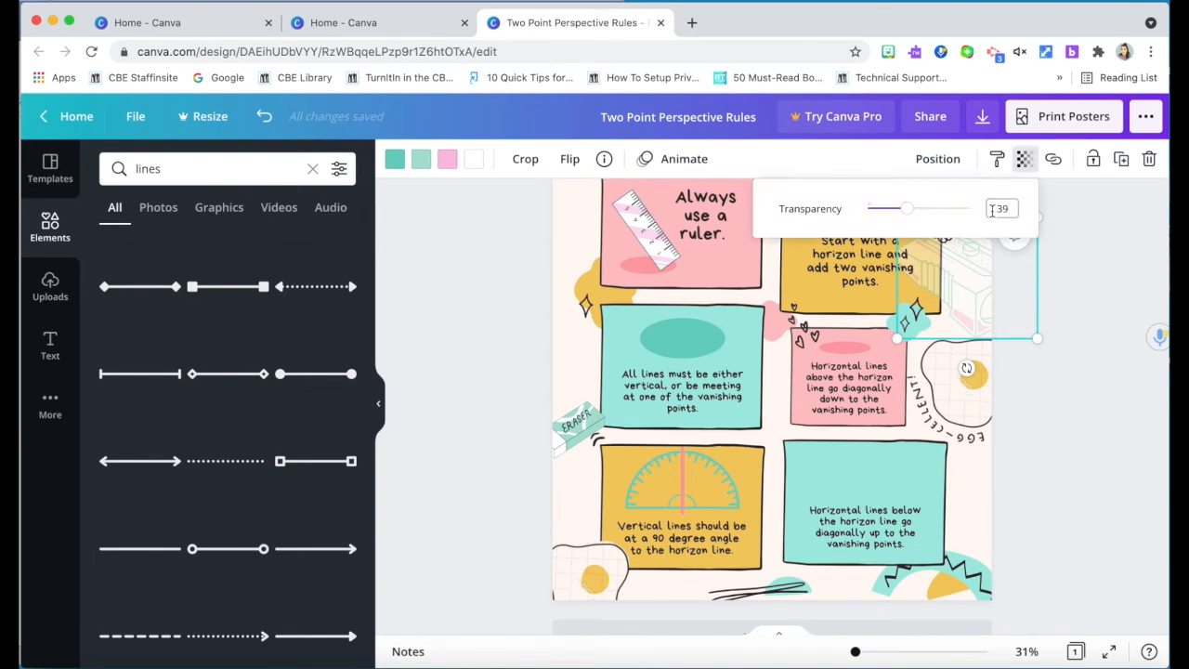
pyautogui.moveTo(911, 213); pyautogui.dragTo(967, 213)
# Tuck the pencil sharpener behind the gold box and the enlarged eraser behind the teal box at the page edges.
pyautogui.moveTo(958, 274); pyautogui.dragTo(978, 283)
pyautogui.click(938, 159)
pyautogui.click(899, 206)
pyautogui.moveTo(578, 427); pyautogui.dragTo(587, 416)
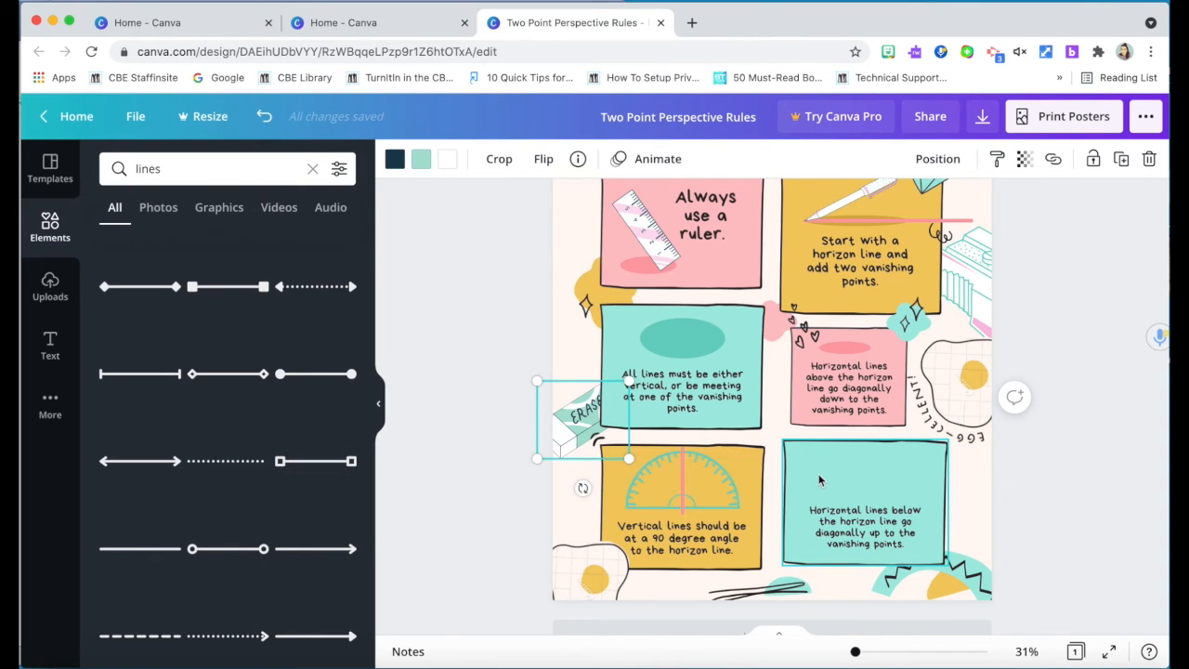
# Align the left edges of the pink "Horizontal lines above" box and the teal "Horizontal lines below" box.
pyautogui.click(819, 479)
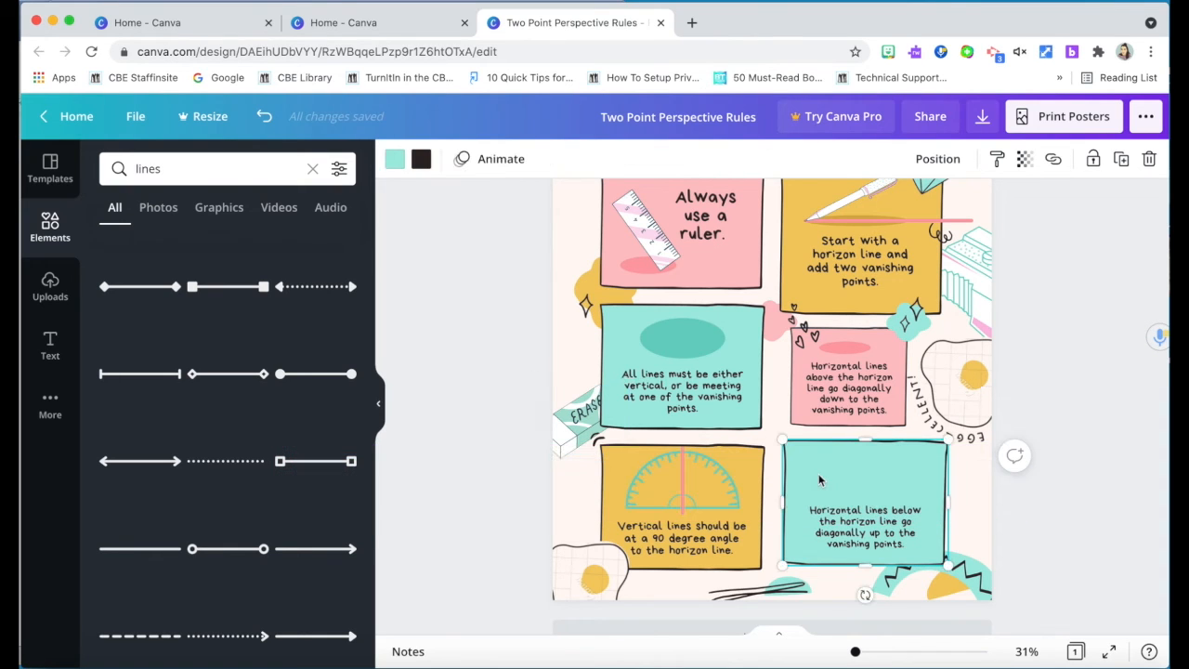
pyautogui.keyDown('shift'); pyautogui.click(801, 416); pyautogui.keyUp('shift')
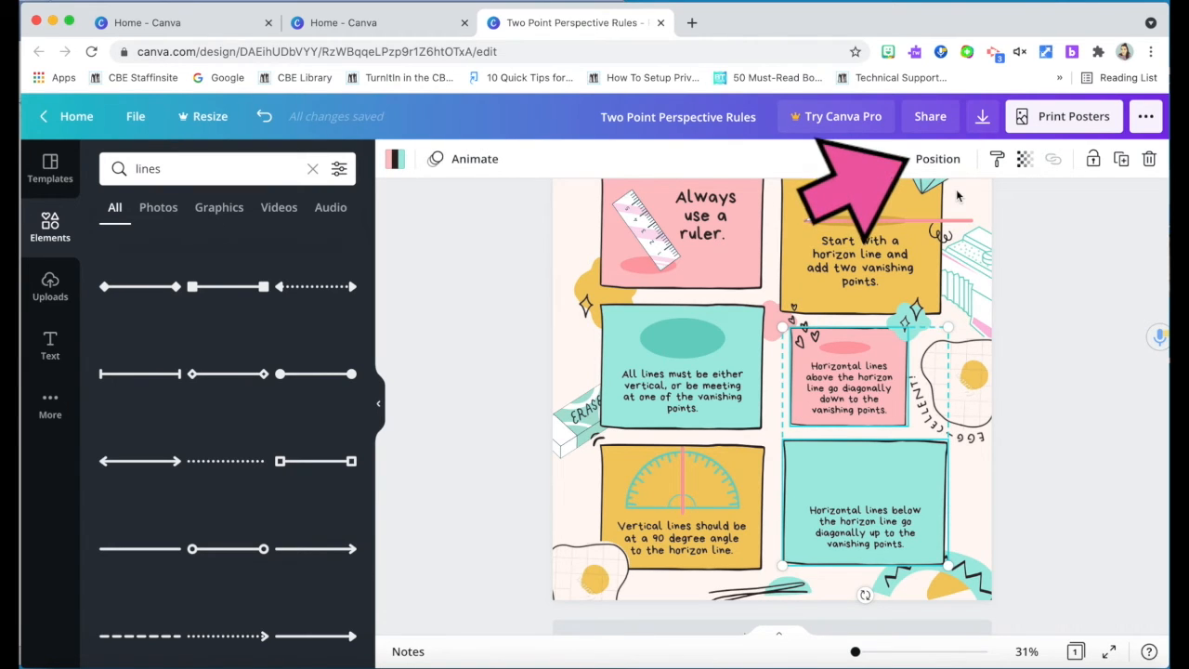
pyautogui.click(938, 162)
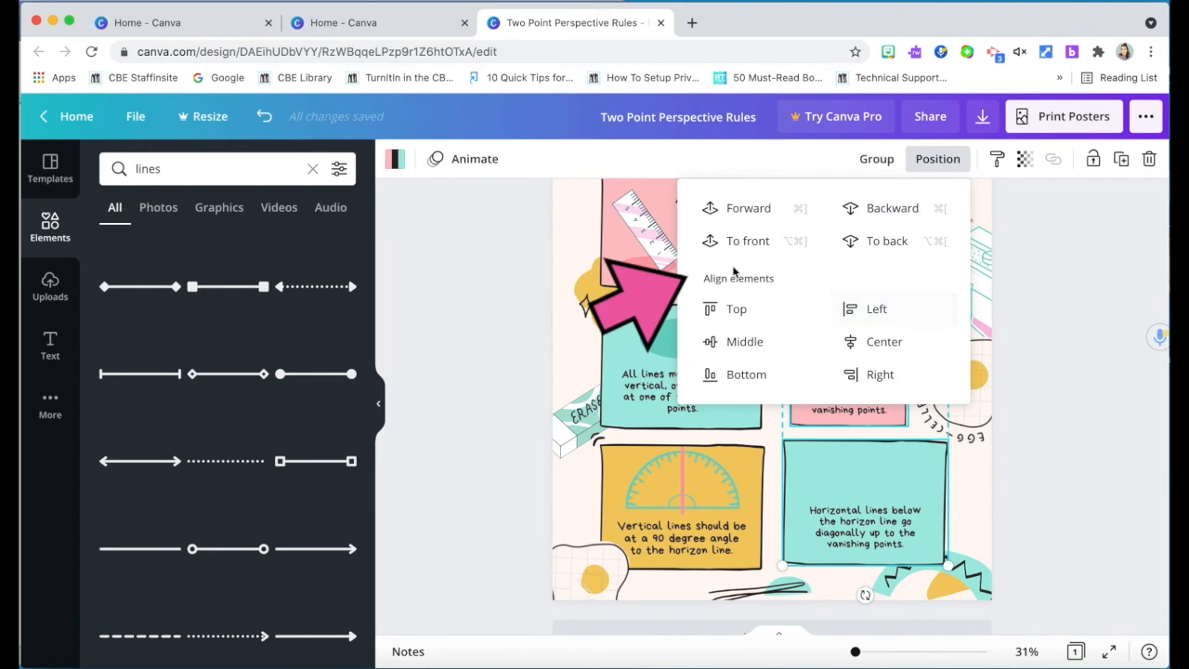
pyautogui.click(850, 316)
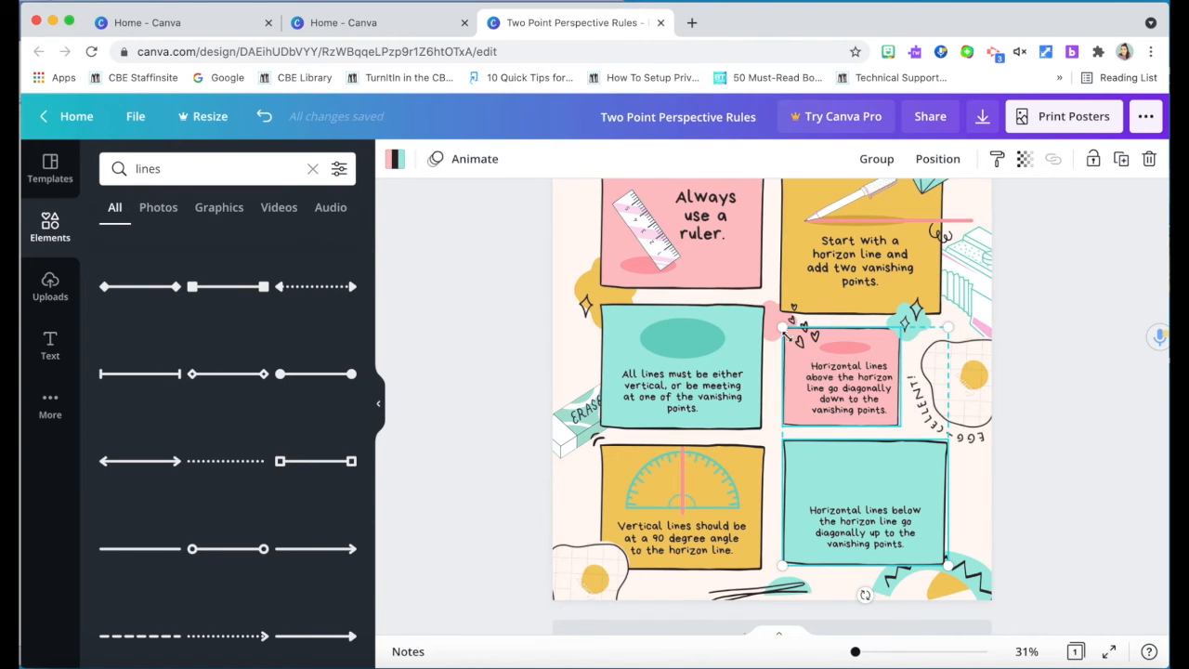
pyautogui.click(924, 430)
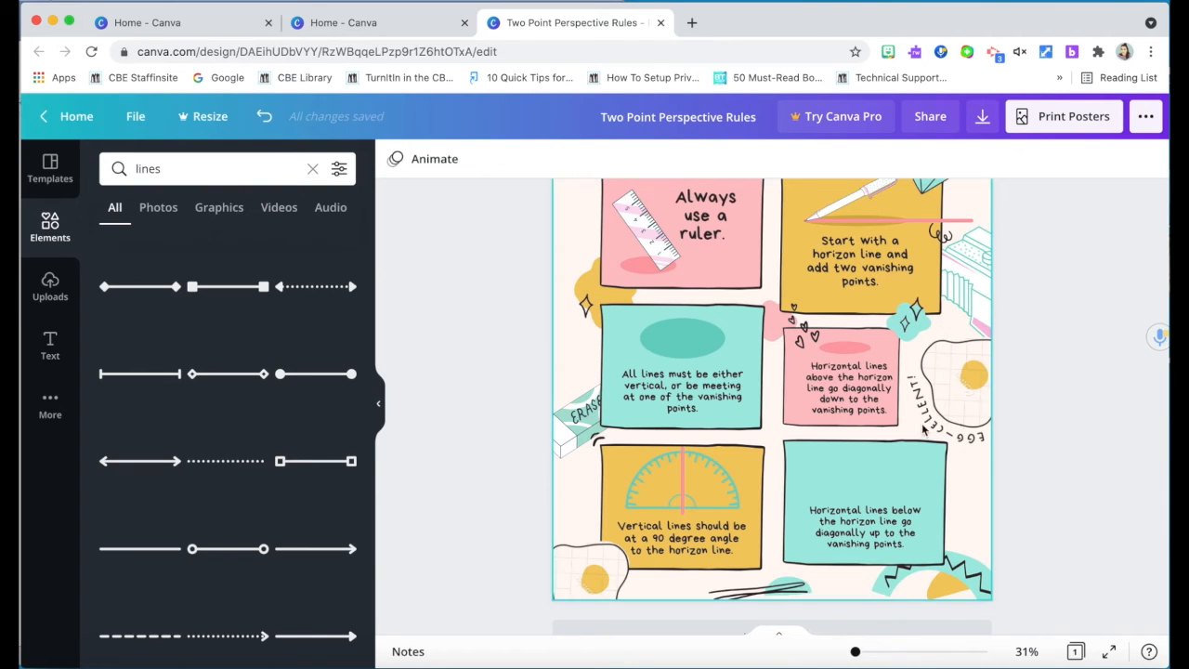
# Nudge the "Horizontal lines above the horizon line" text left to centre it in its pink box.
pyautogui.click(845, 396)
pyautogui.press('Left')
pyautogui.press('Left')
pyautogui.press('Left')
pyautogui.press('Left')
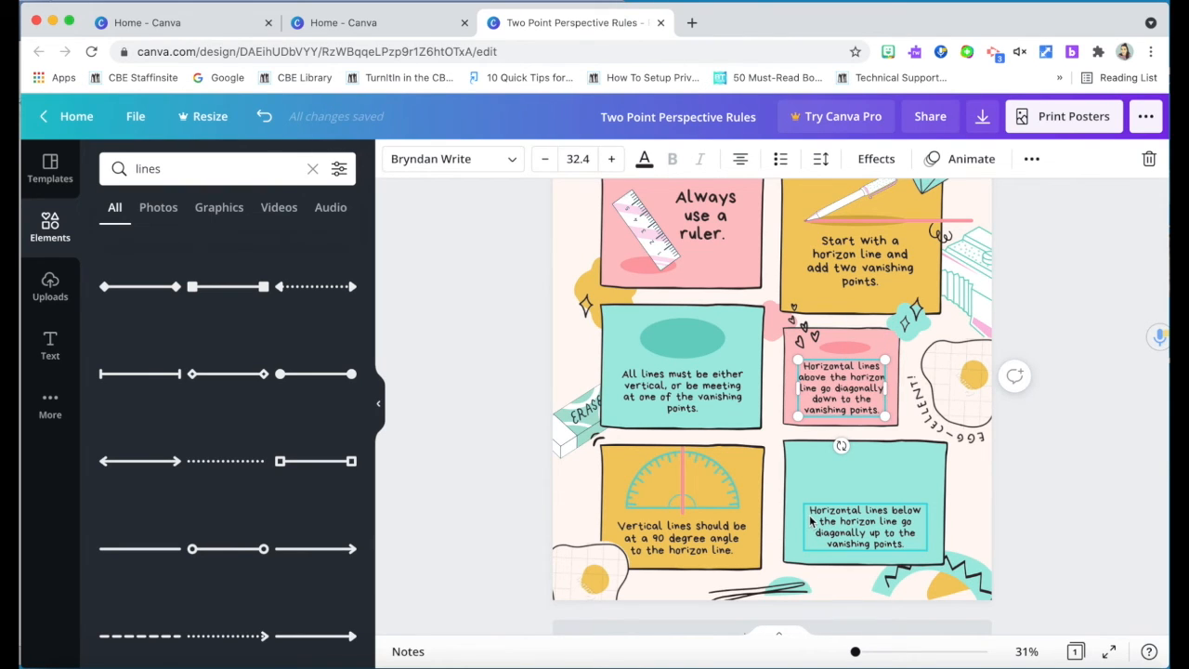
# Shift the "Horizontal lines below" text sideways and centre-align it with its teal box.
pyautogui.moveTo(848, 536); pyautogui.dragTo(848, 537)
pyautogui.click(1087, 470)
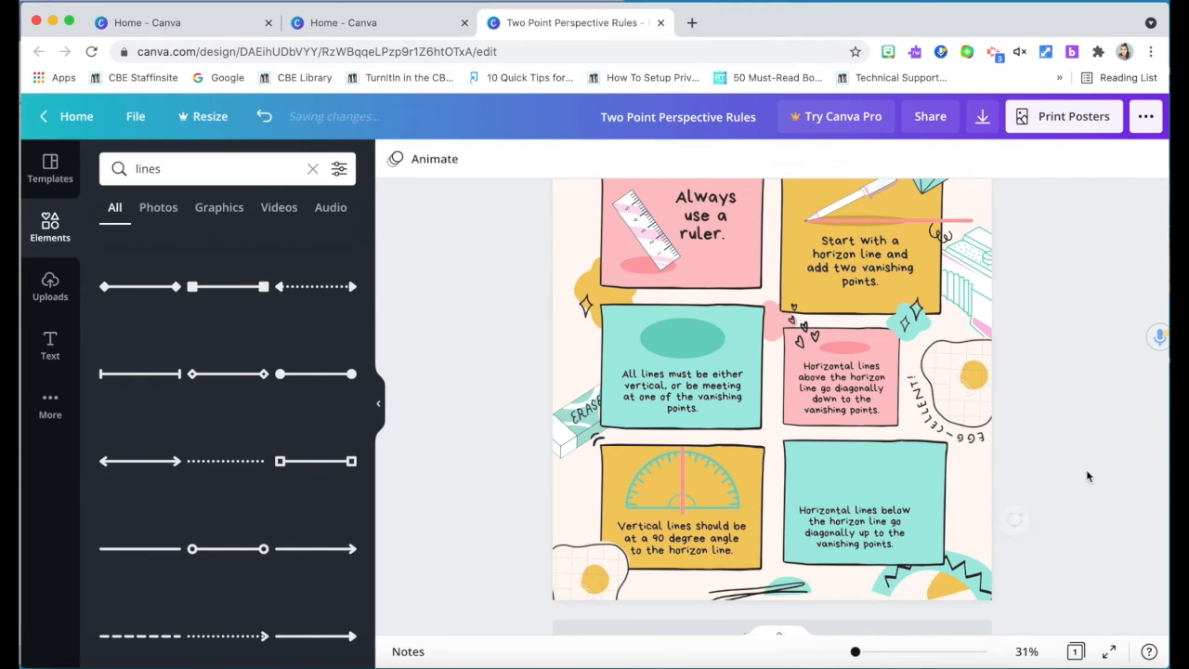
pyautogui.click(843, 537)
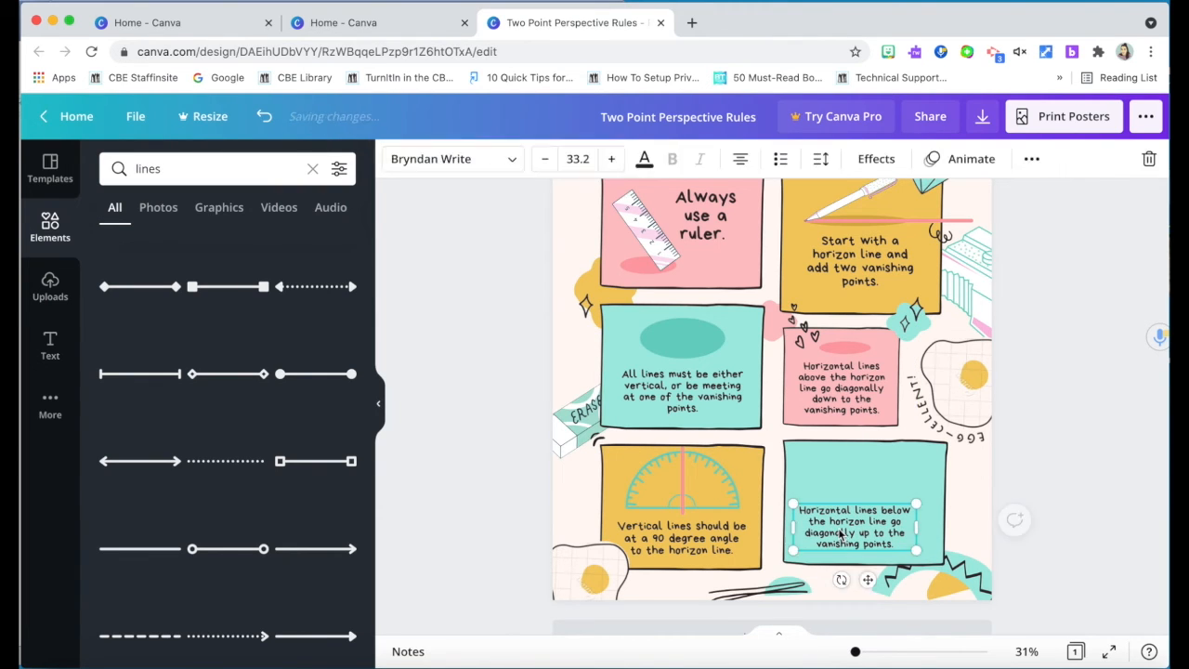
pyautogui.click(808, 472)
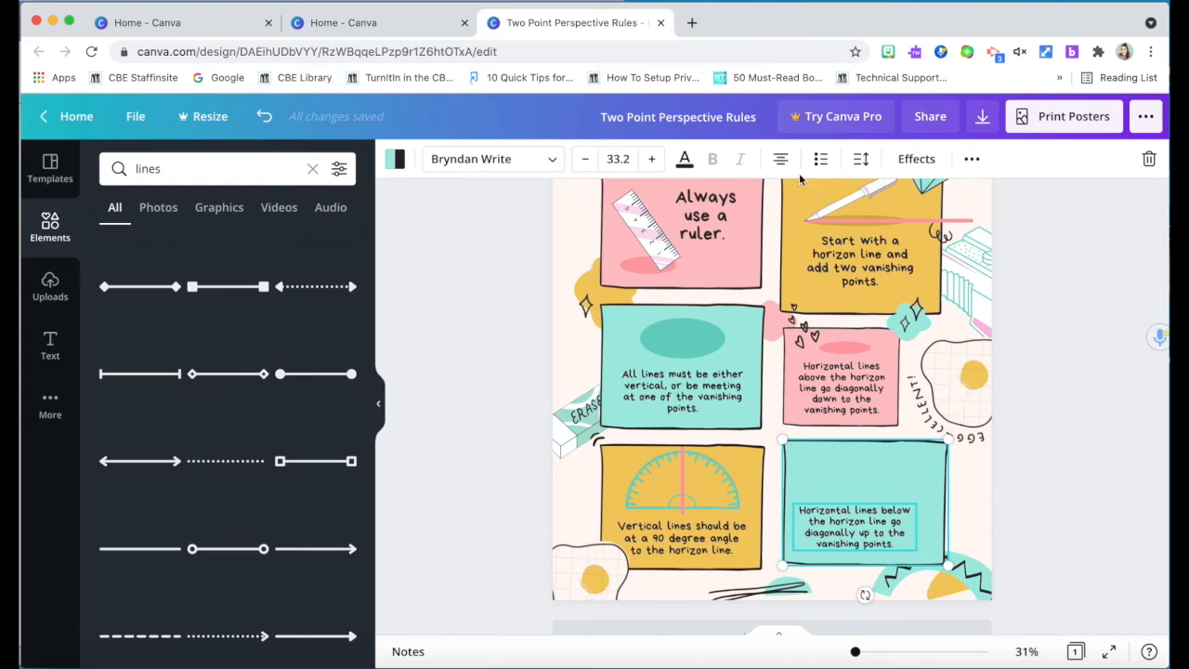
pyautogui.click(973, 159)
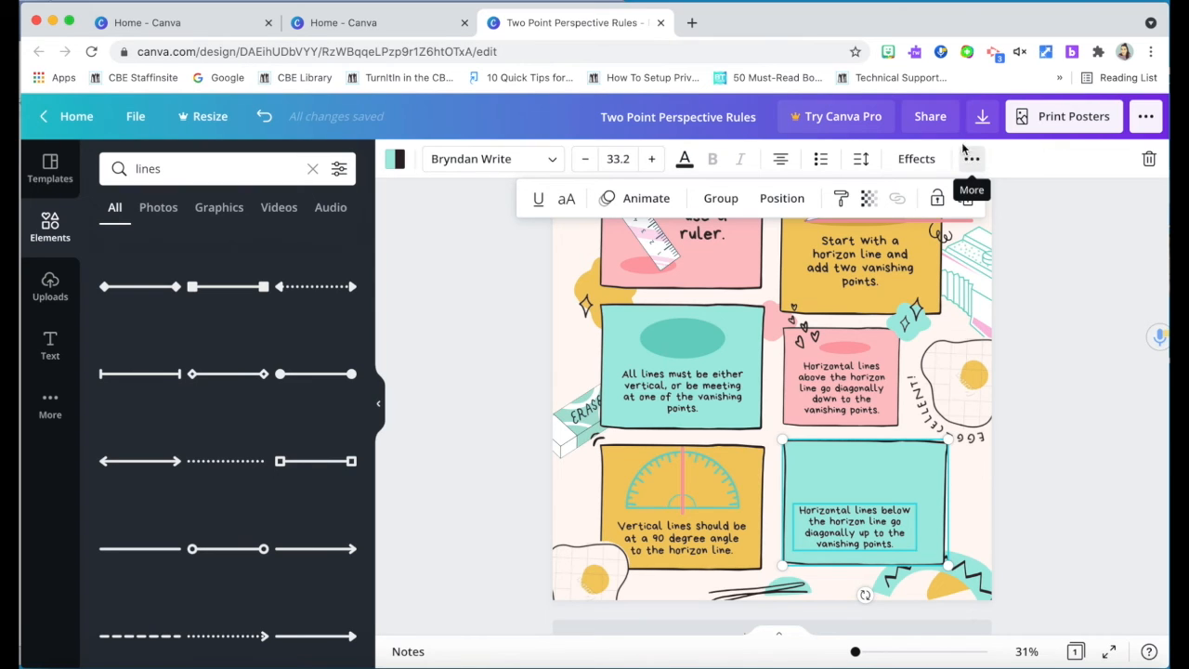
pyautogui.click(783, 199)
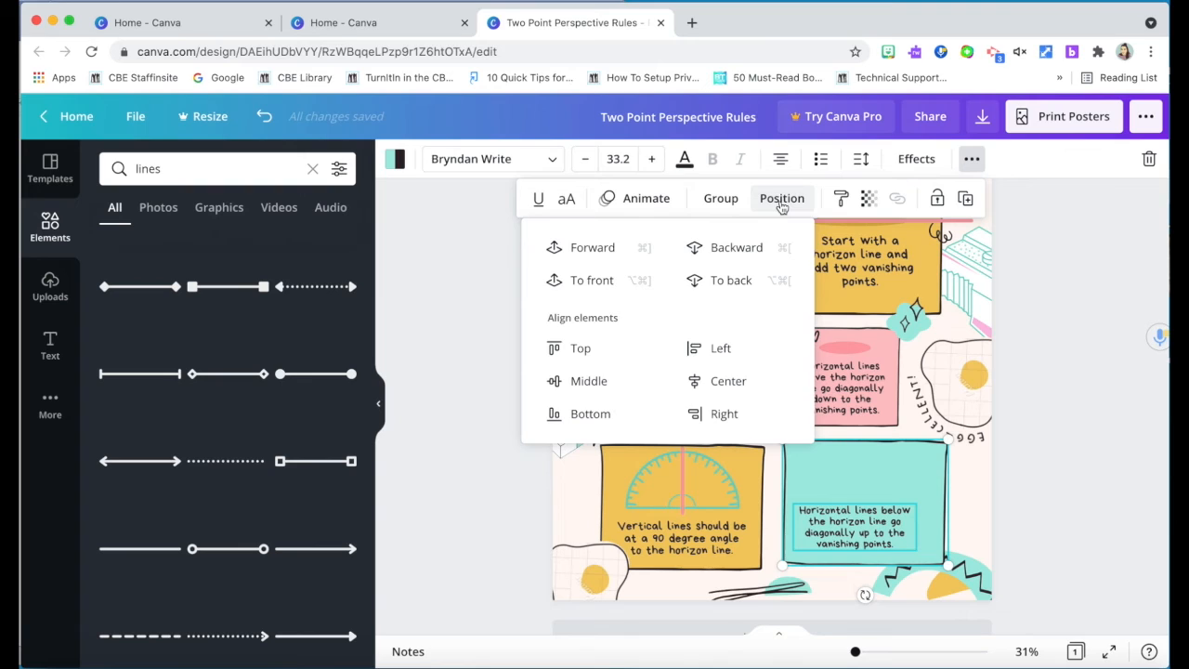
pyautogui.click(706, 389)
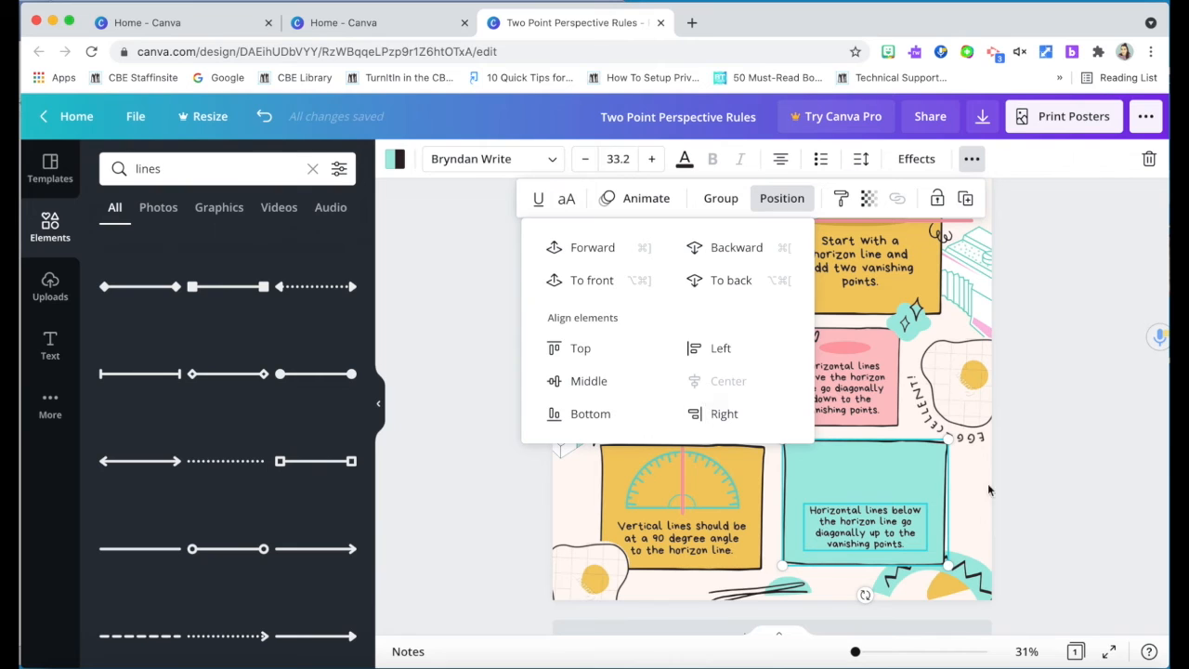
pyautogui.click(1060, 512)
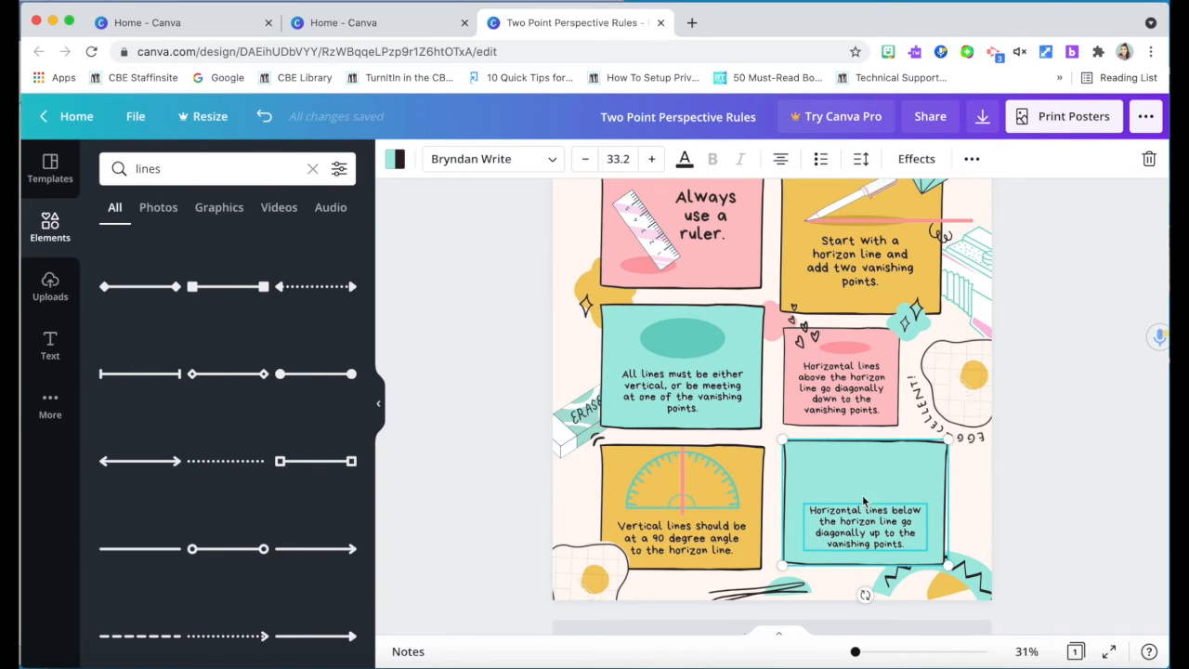
pyautogui.click(1046, 531)
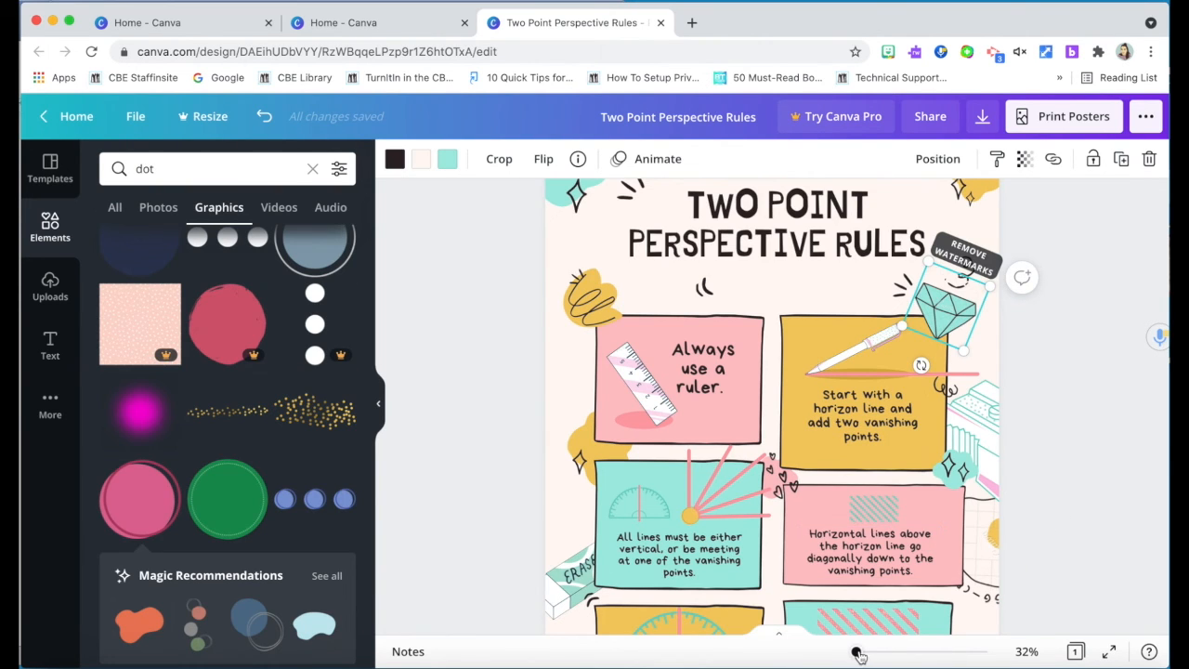
# Zoom out to 21% and clear the selection to view the whole poster.
pyautogui.moveTo(857, 654); pyautogui.dragTo(853, 654)
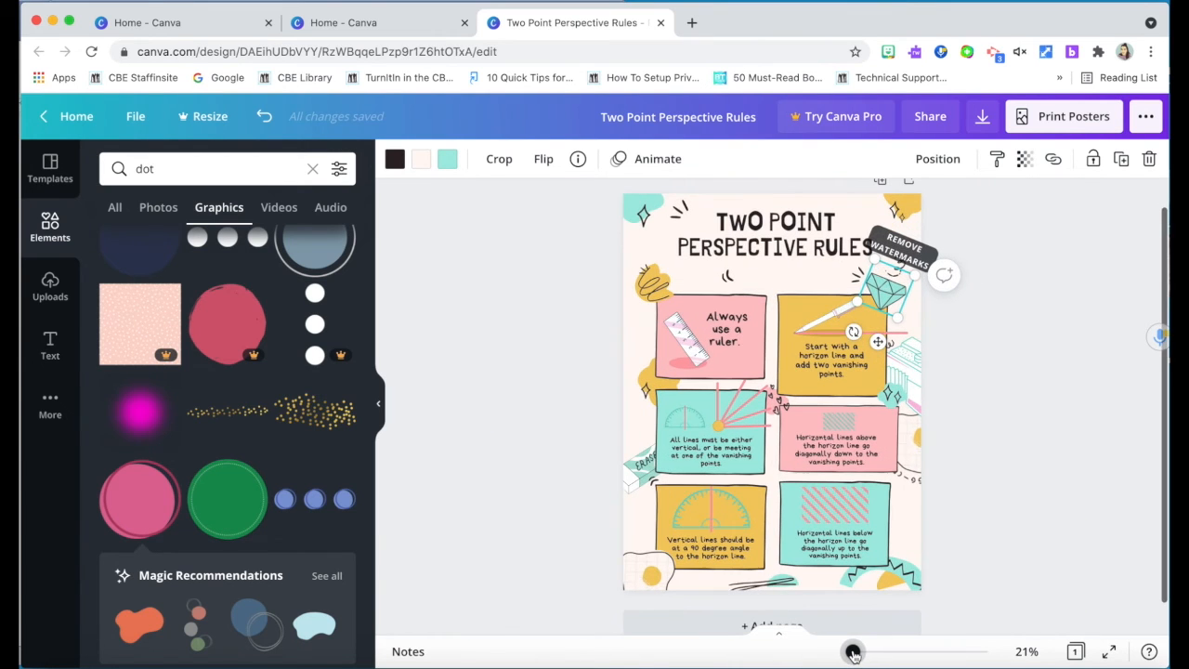
pyautogui.click(1011, 374)
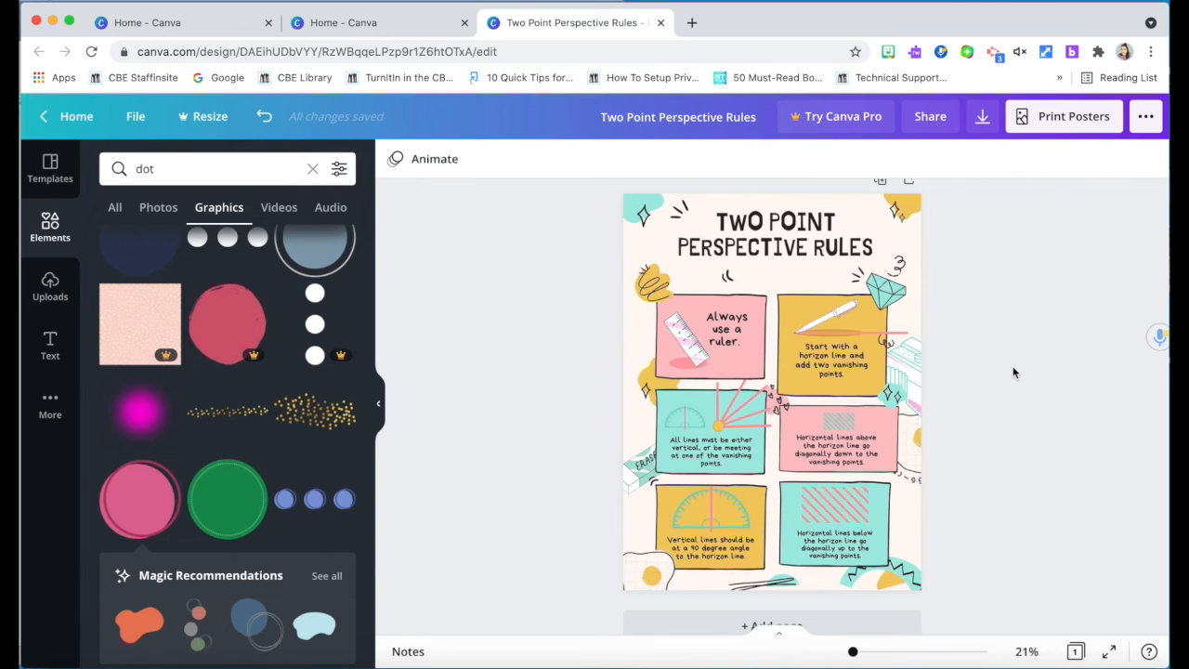
# Open the poster's download settings to check the suggested PDF Print file type and the premium image charges.
pyautogui.click(1145, 118)
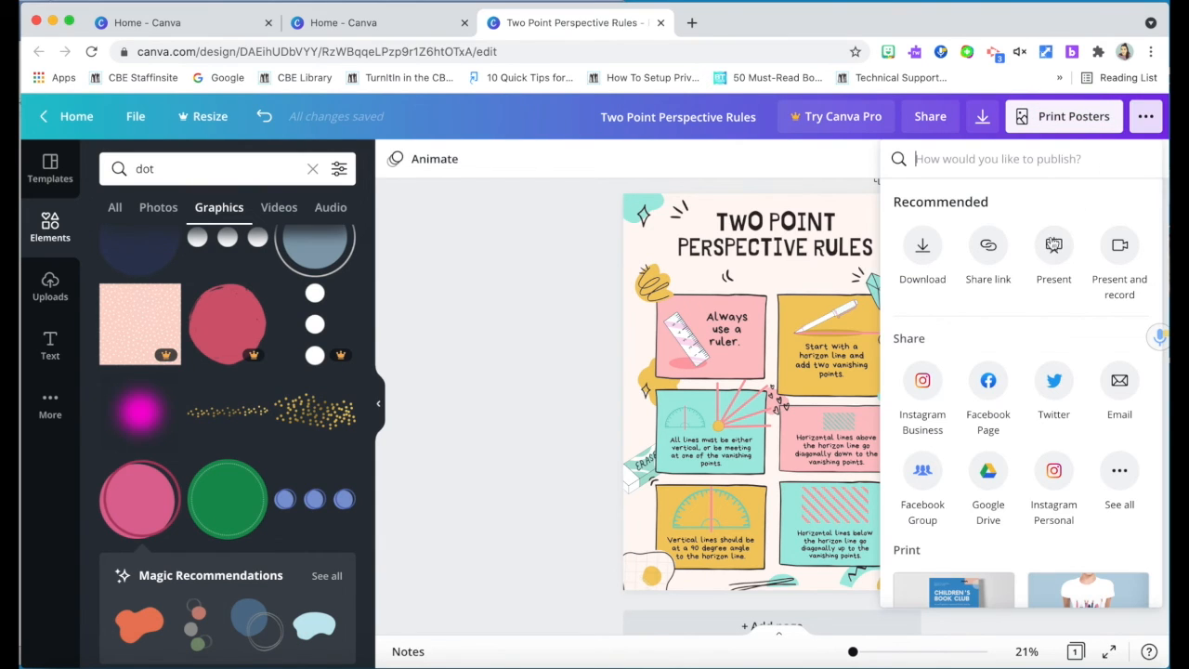
pyautogui.click(985, 252)
pyautogui.click(923, 247)
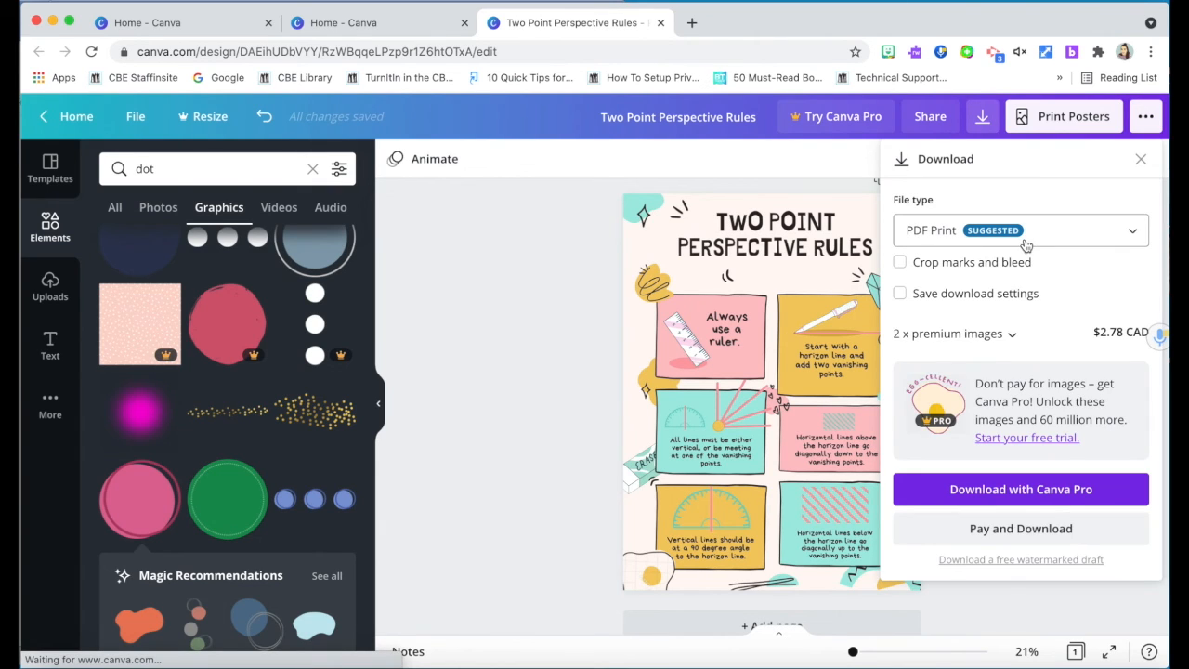
# Delete the premium teal gem and the premium yellow fried-egg graphics from the poster.
pyautogui.click(874, 286)
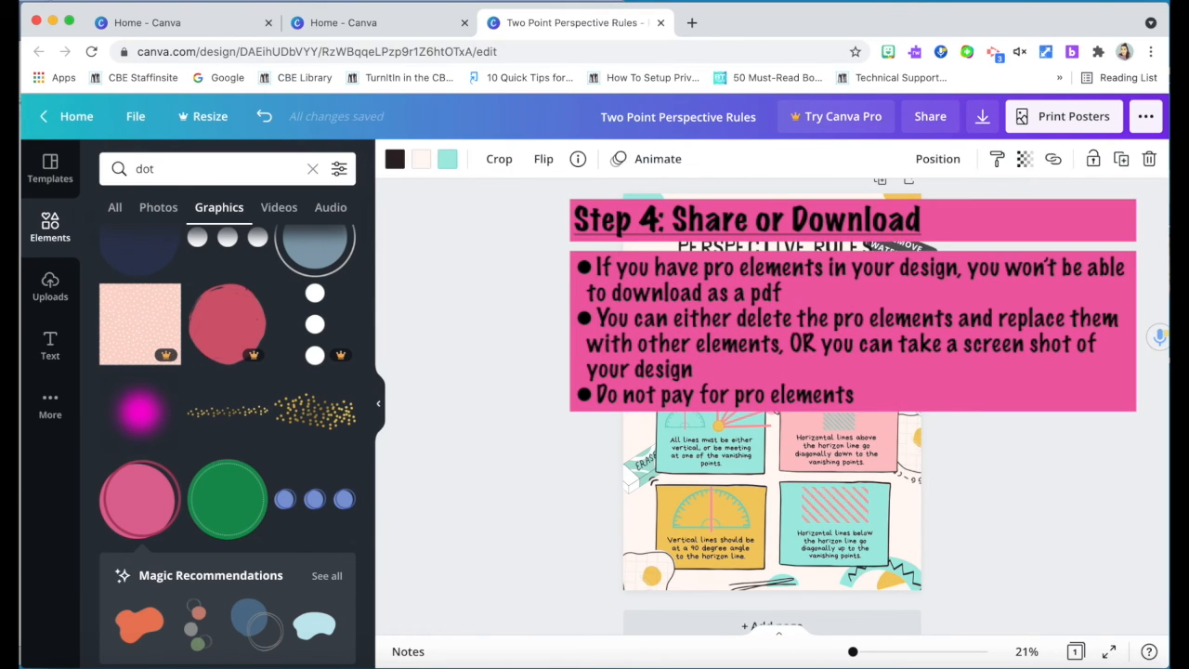
pyautogui.press('Delete')
pyautogui.click(920, 453)
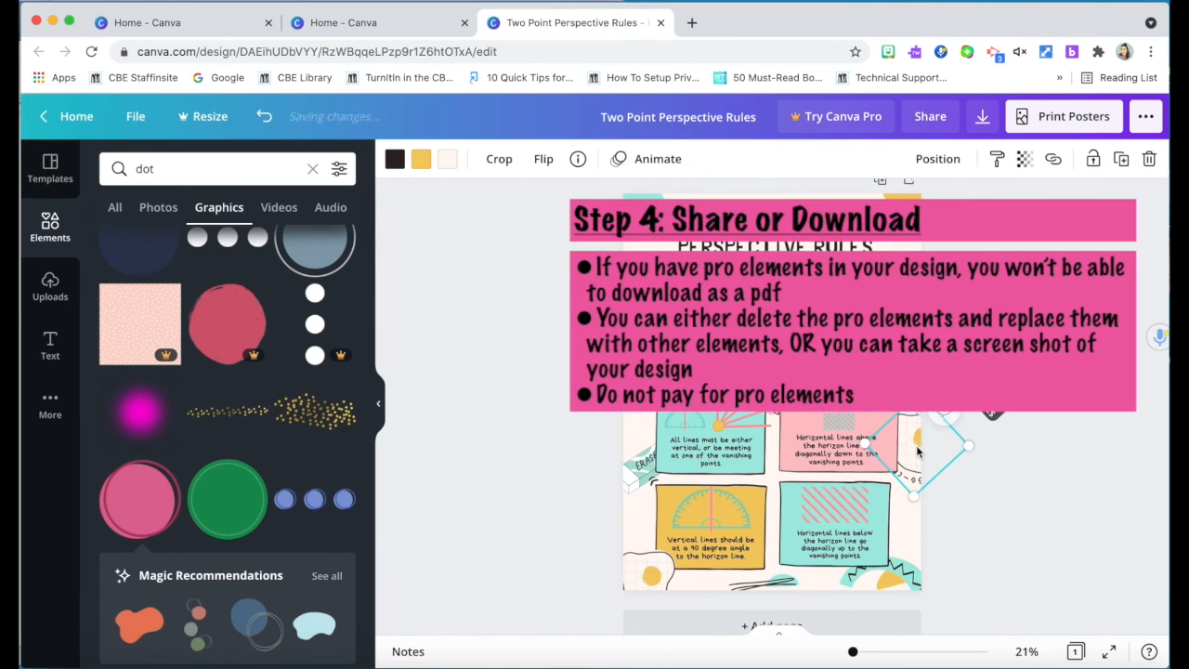
pyautogui.press('Delete')
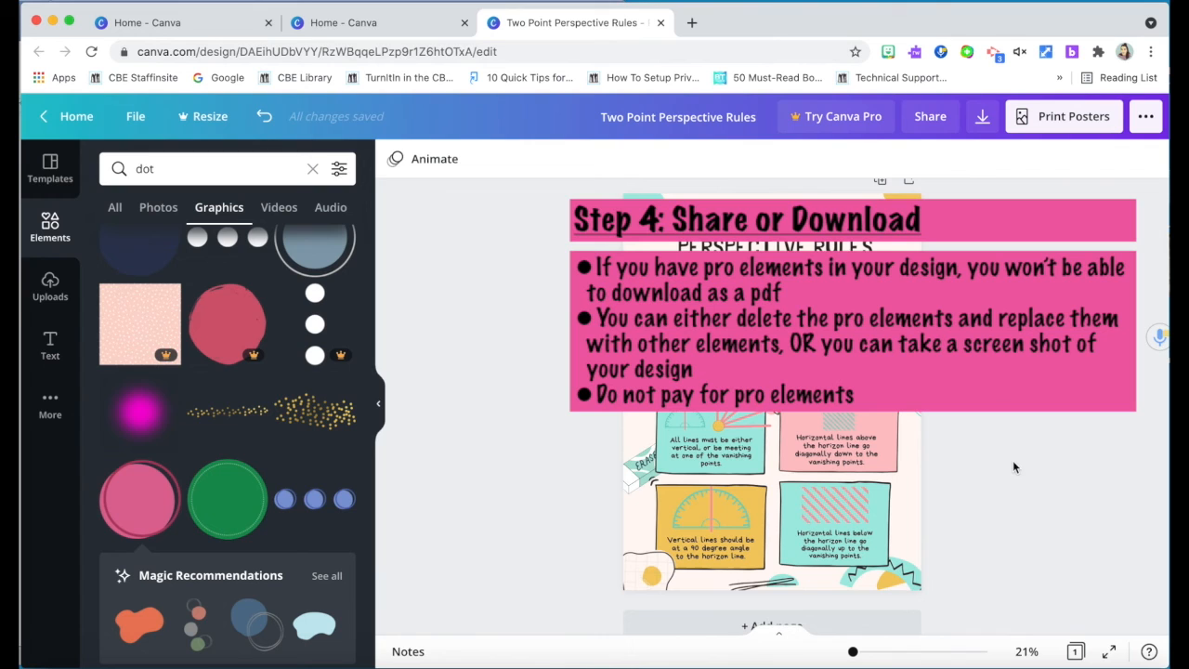
# Enlarge the eraser graphic at the poster's left edge and shift it slightly down and outward past the edge.
pyautogui.click(636, 476)
pyautogui.moveTo(676, 442); pyautogui.dragTo(698, 421)
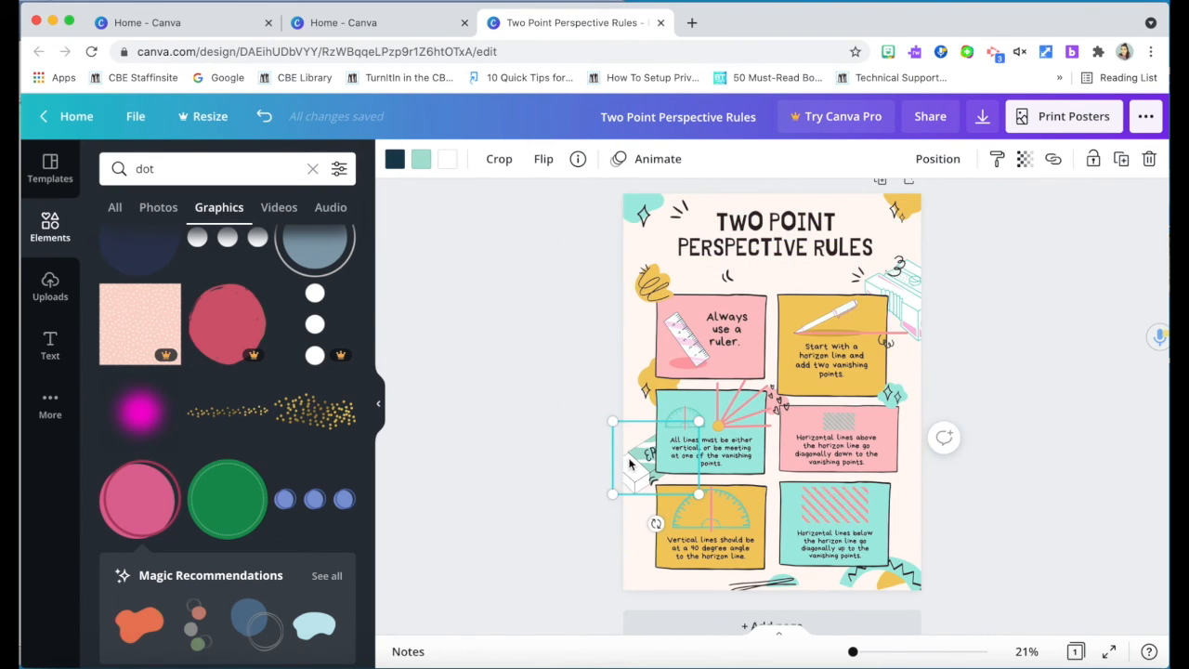
pyautogui.moveTo(624, 477); pyautogui.dragTo(613, 501)
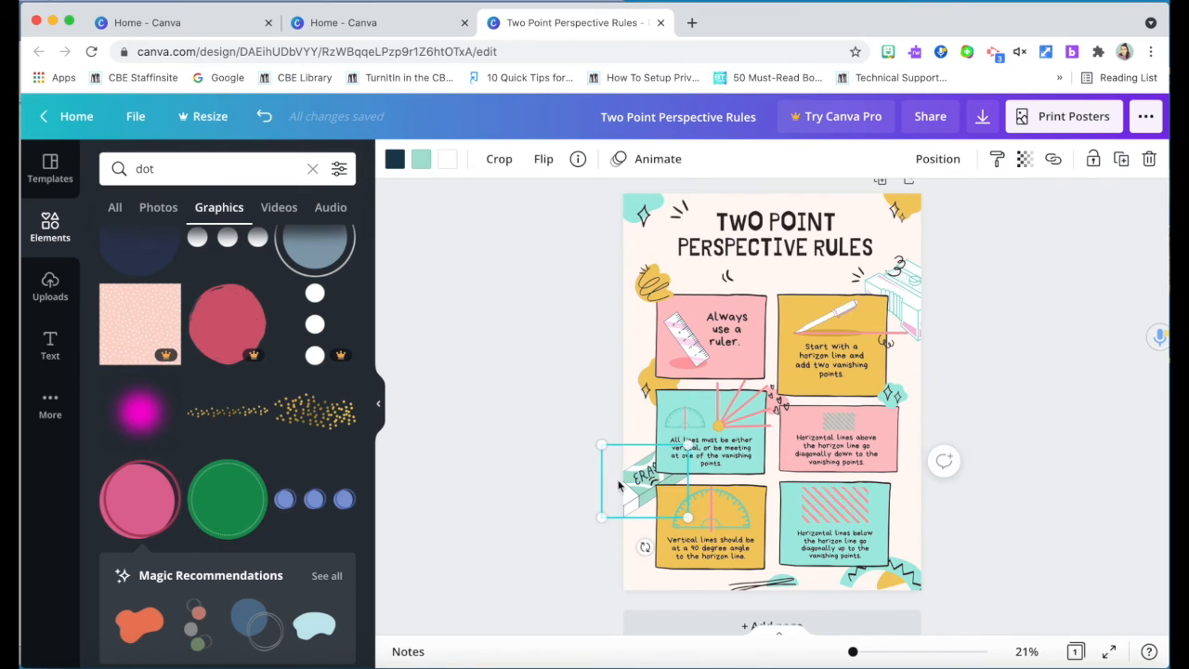
pyautogui.scroll(-1, 977, 285)
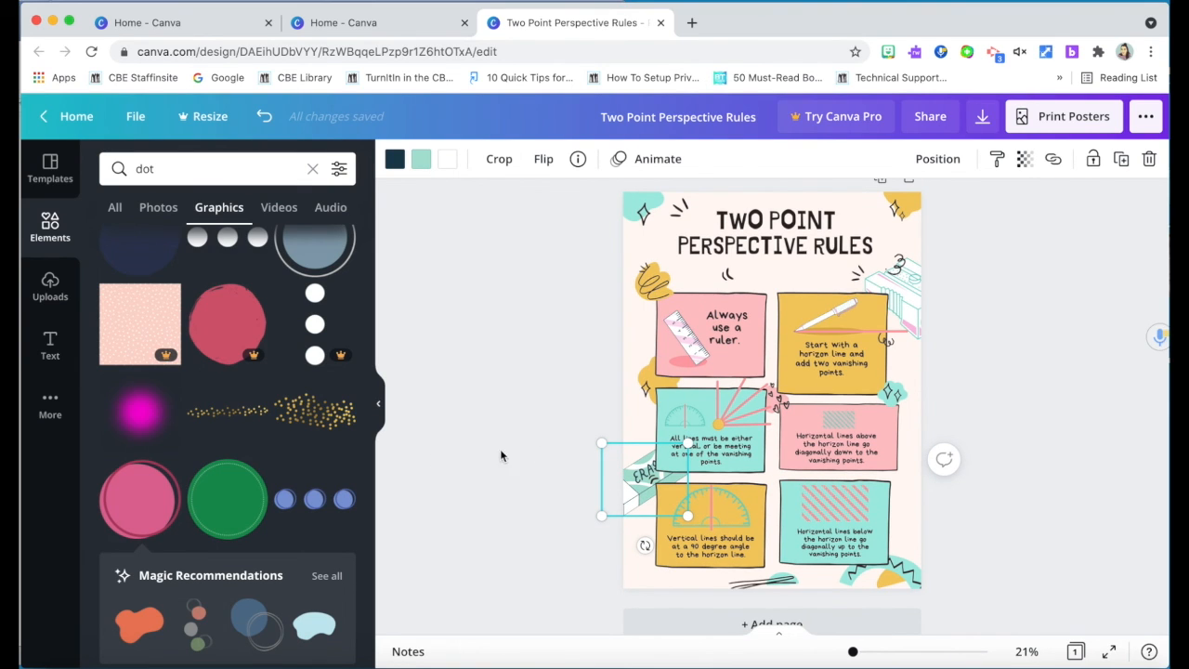
pyautogui.click(632, 426)
# Add the pink-and-white ruler from an element search for "ruler" and show all of its Magic Recommendations.
pyautogui.doubleClick(144, 168)
pyautogui.write('ruler')
pyautogui.press('Return')
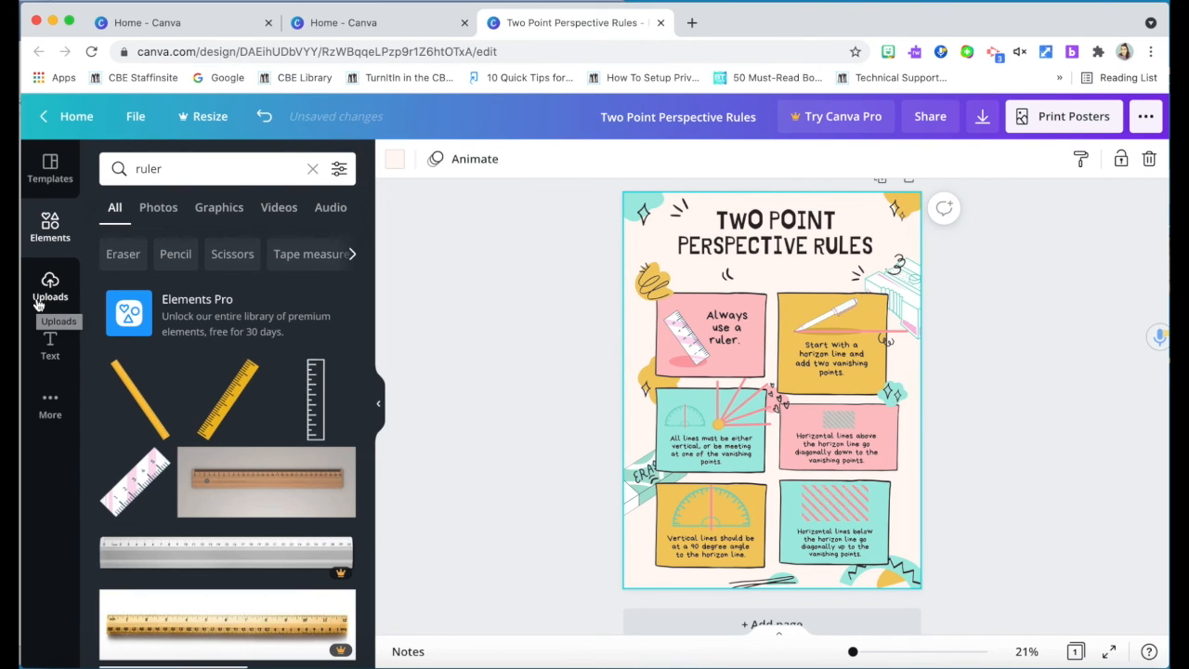
pyautogui.click(138, 478)
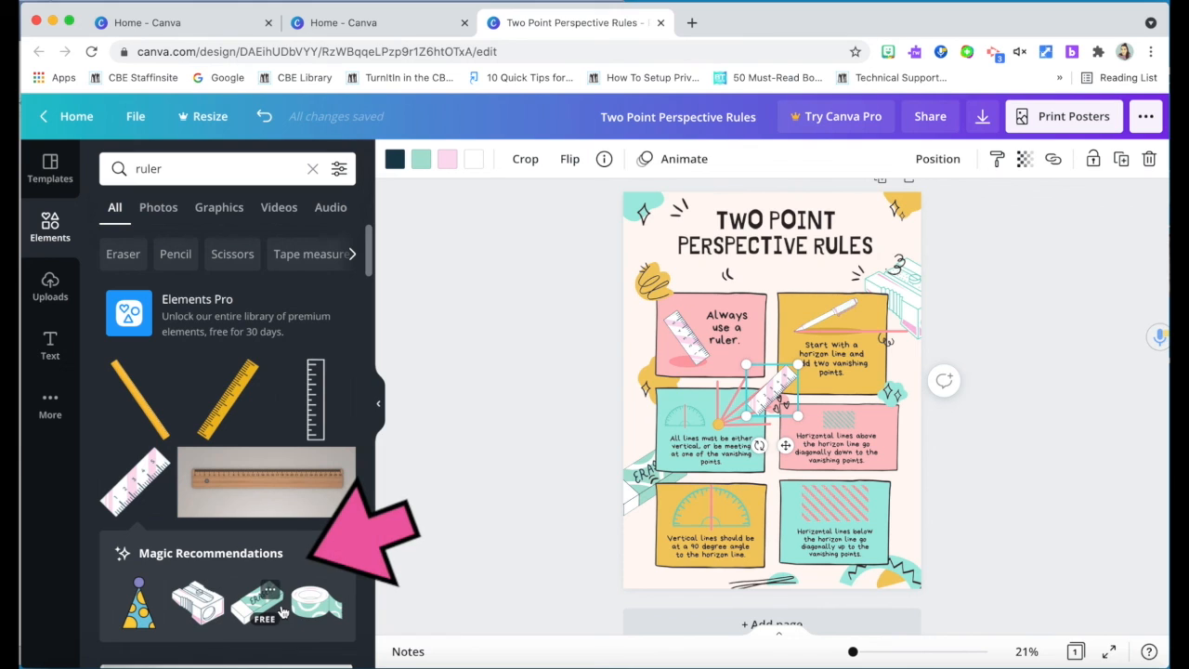
pyautogui.click(211, 553)
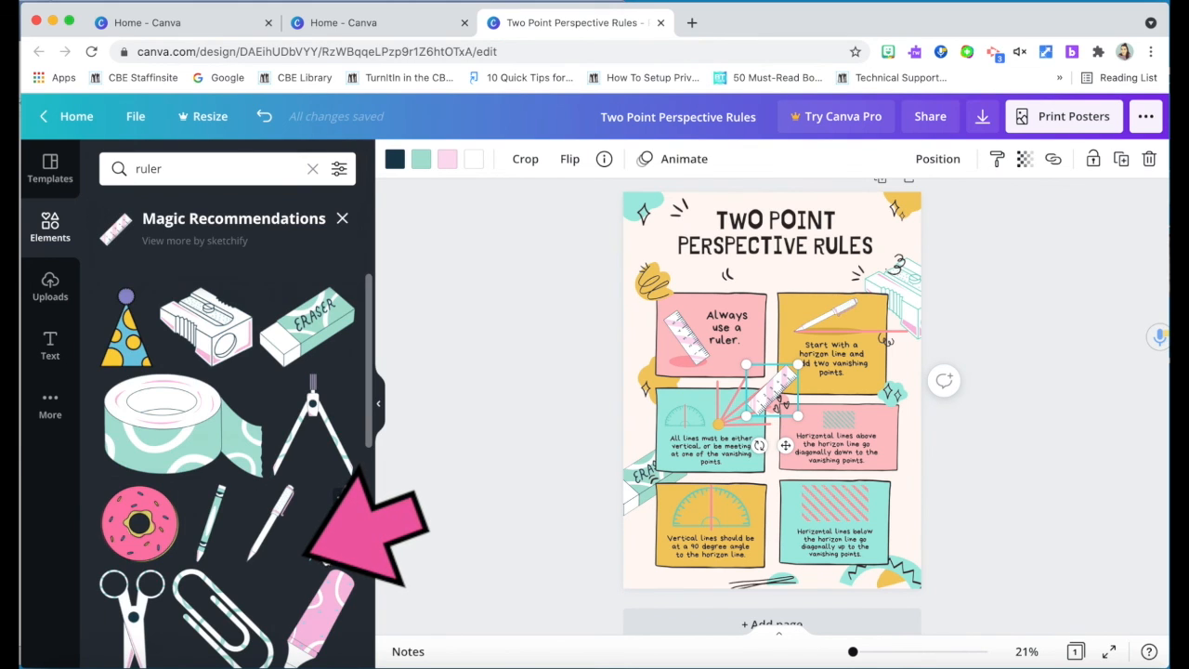